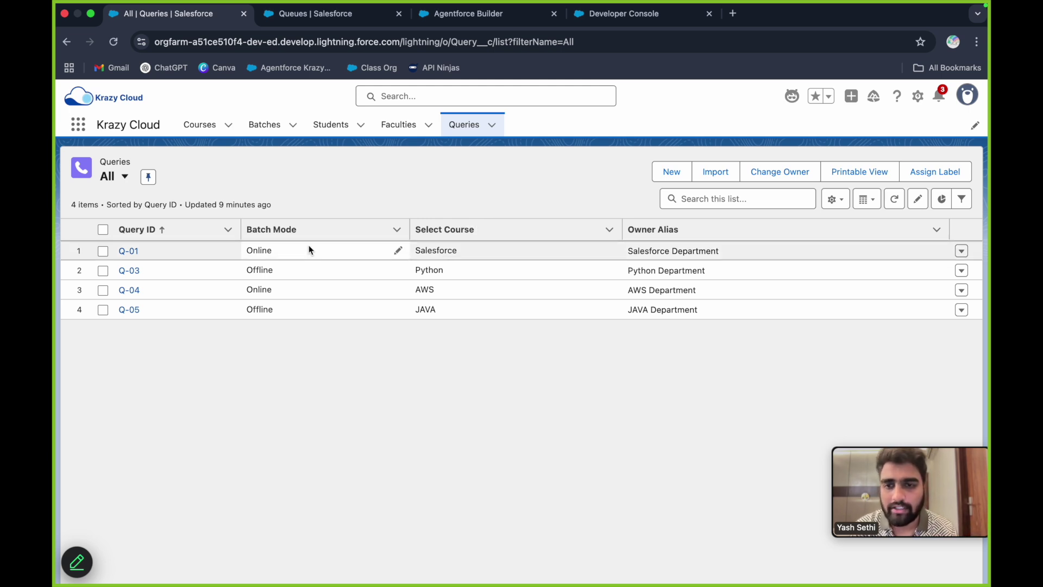
Review the courses and owners of queries Q-01 (Salesforce Department) and Q-03 (Python Department)
click(475, 250)
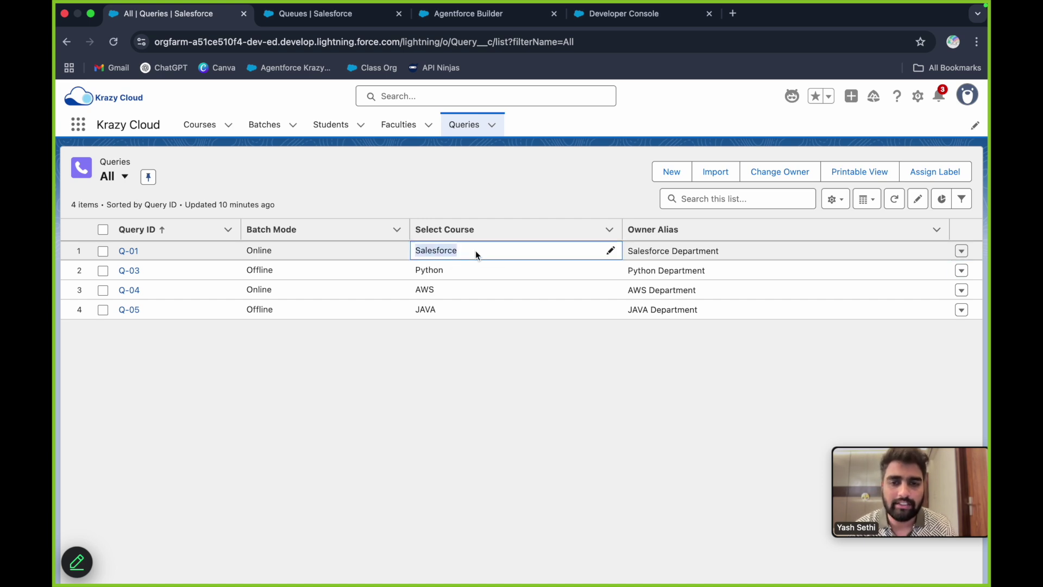
click(737, 252)
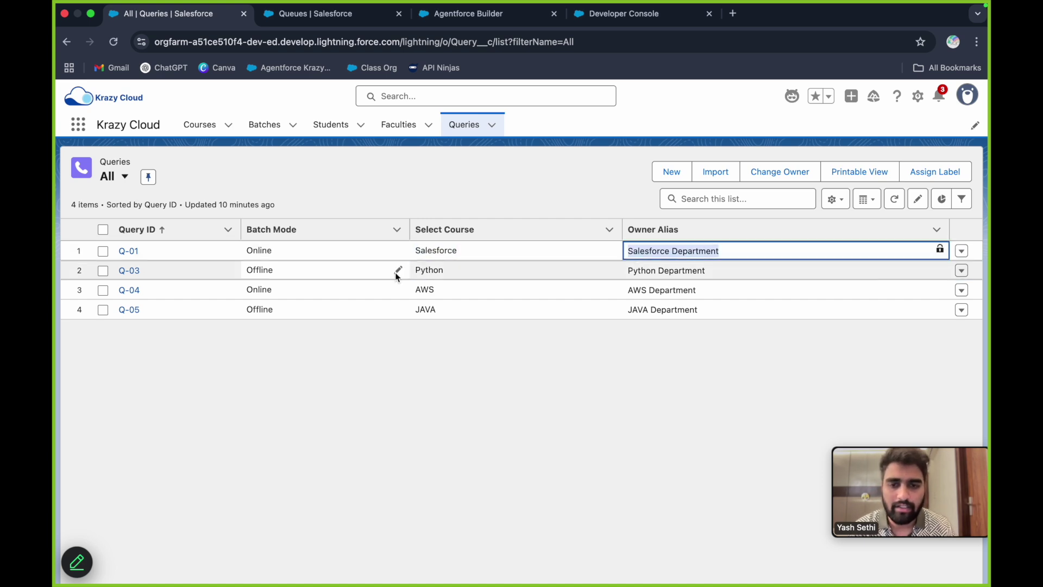
click(418, 271)
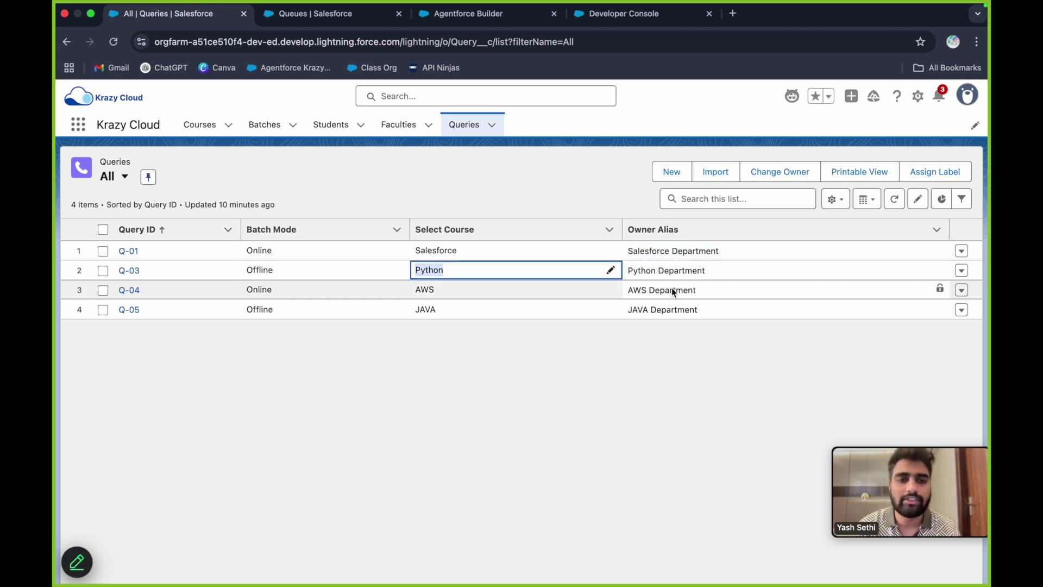
drag(629, 270, 740, 271)
click(455, 200)
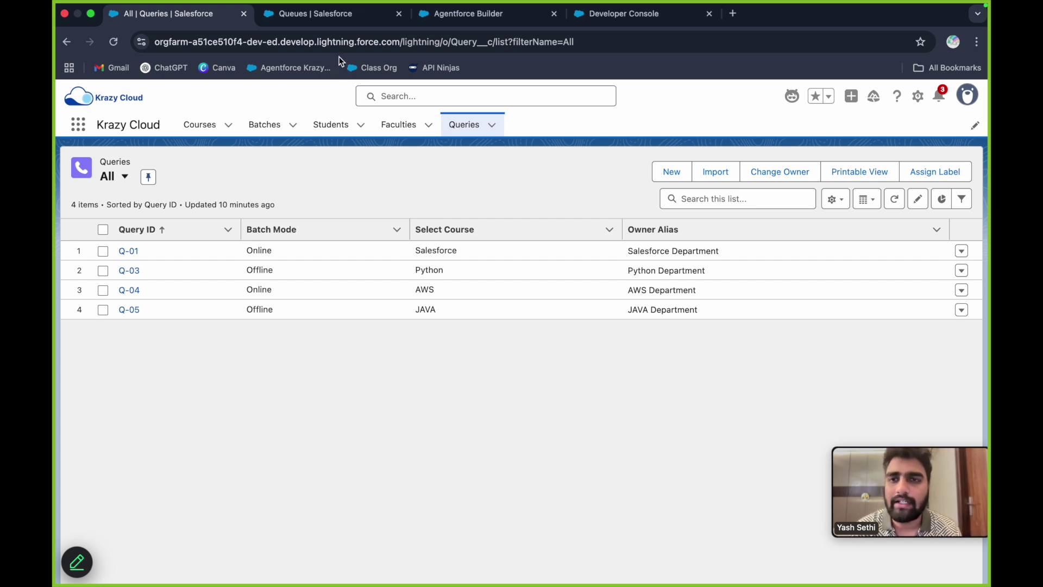
Check the Setup queues list, then view the AssignQueryToQueue Apex class in the Developer Console
click(337, 19)
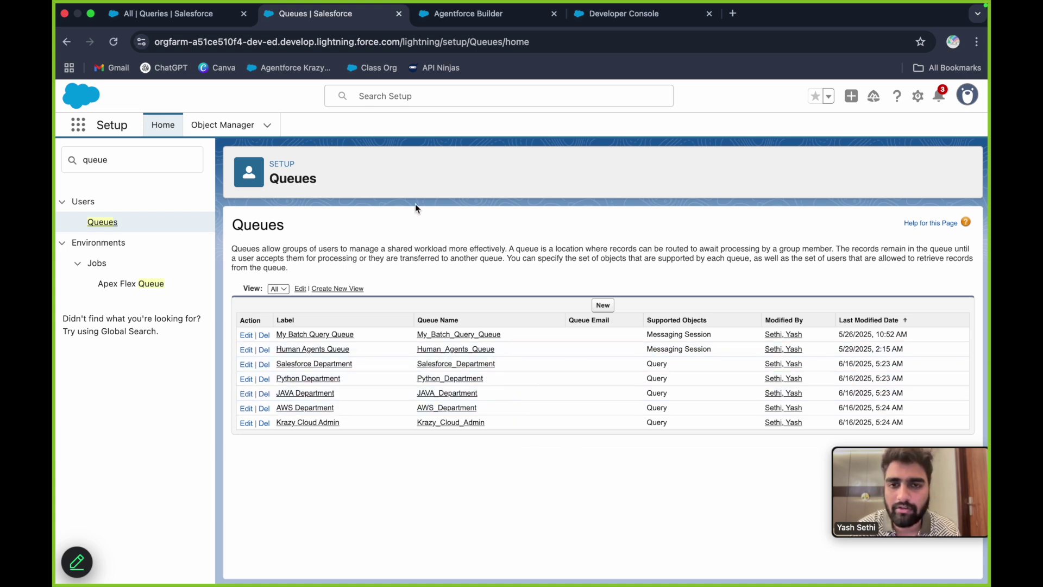
click(202, 15)
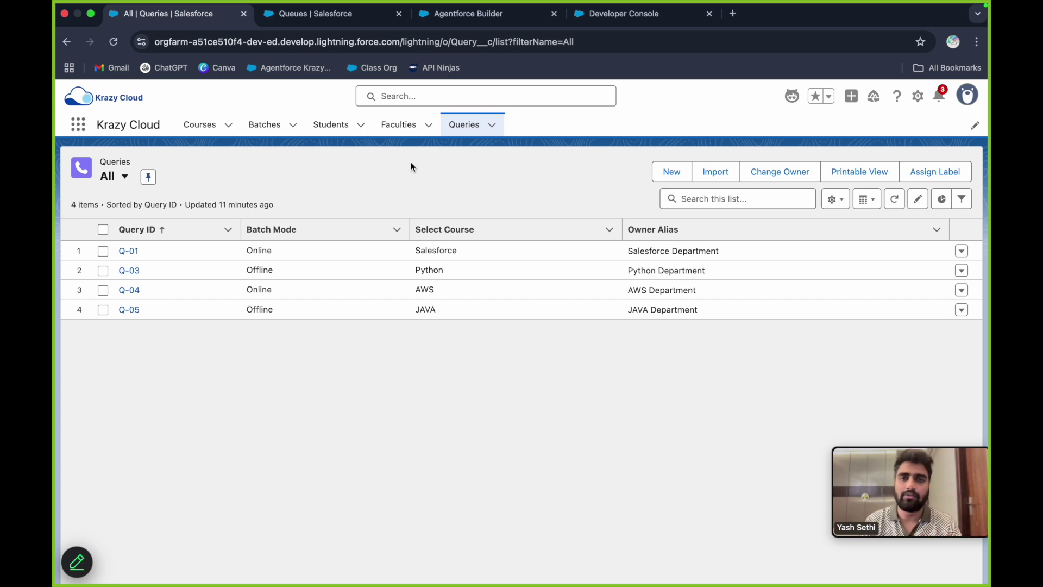
click(641, 20)
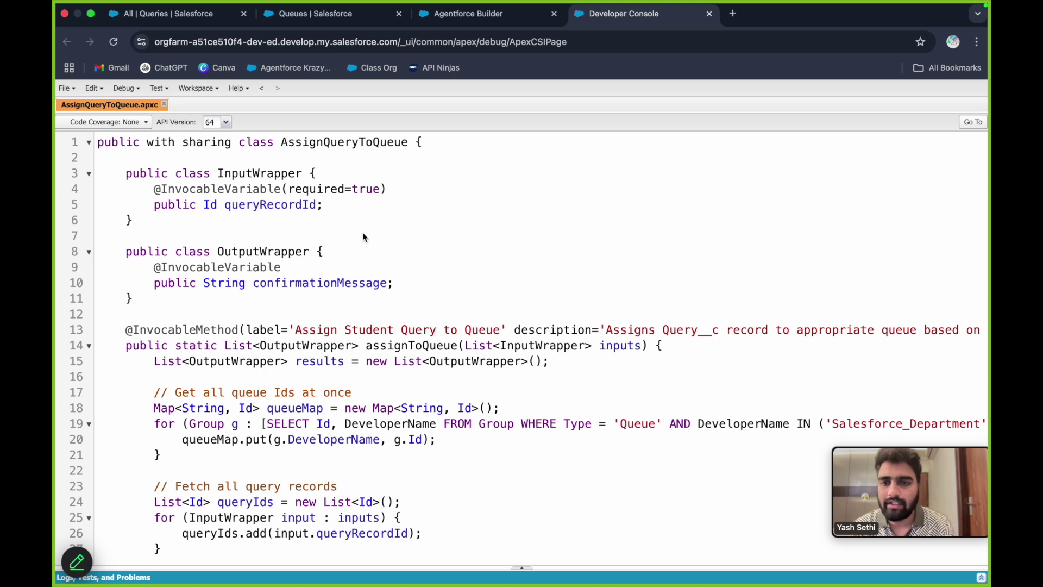
double_click(262, 208)
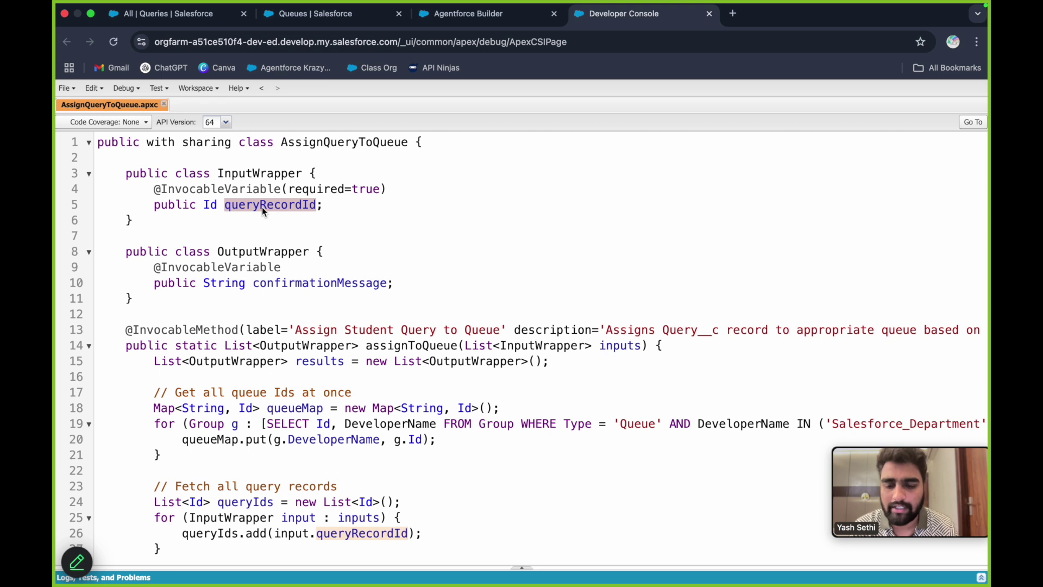
double_click(297, 286)
click(461, 246)
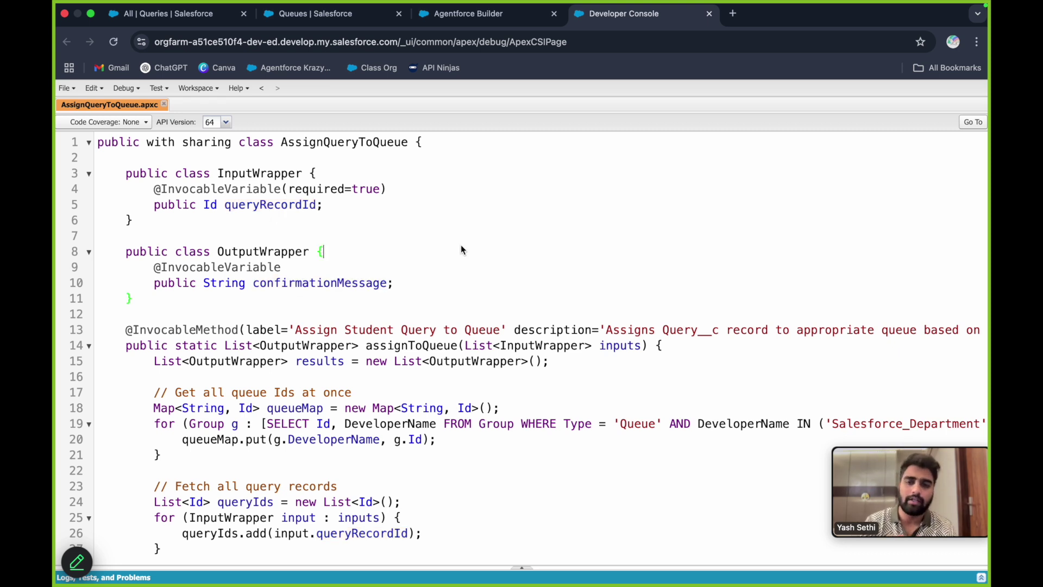
scroll(461, 245, down, 3)
click(281, 168)
double_click(281, 168)
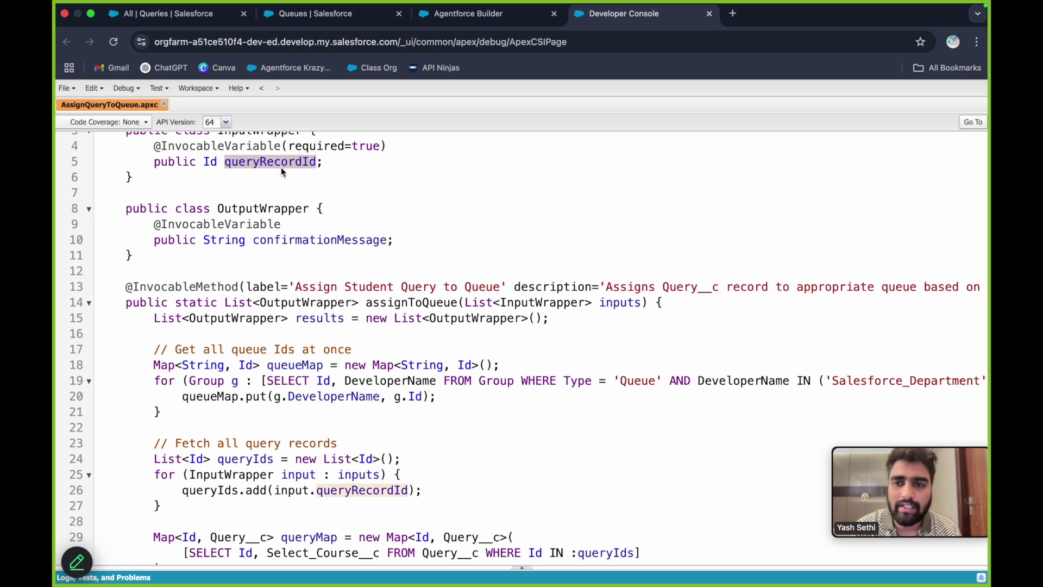
click(197, 21)
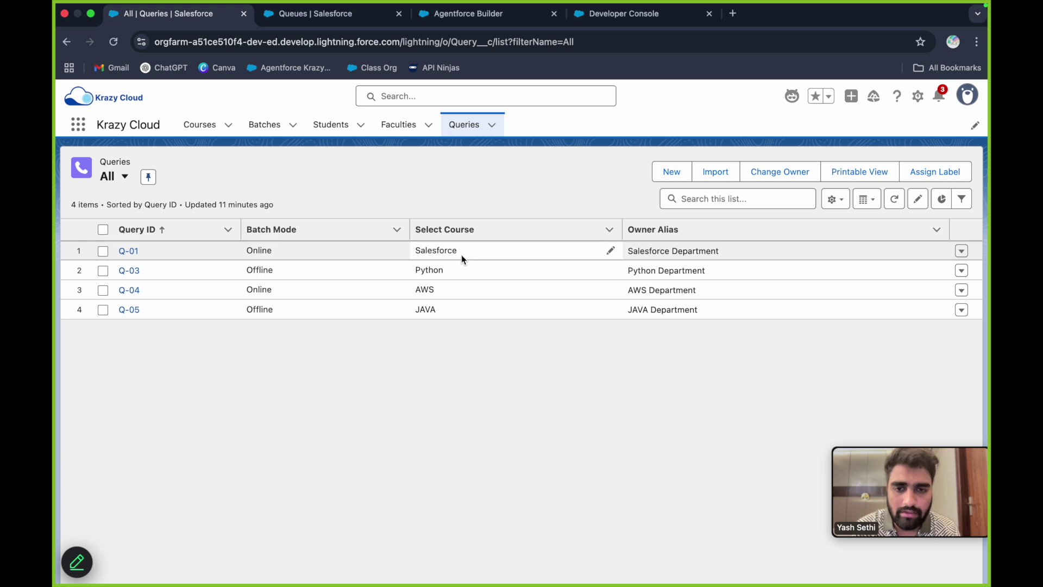
drag(416, 250, 466, 247)
key(Up)
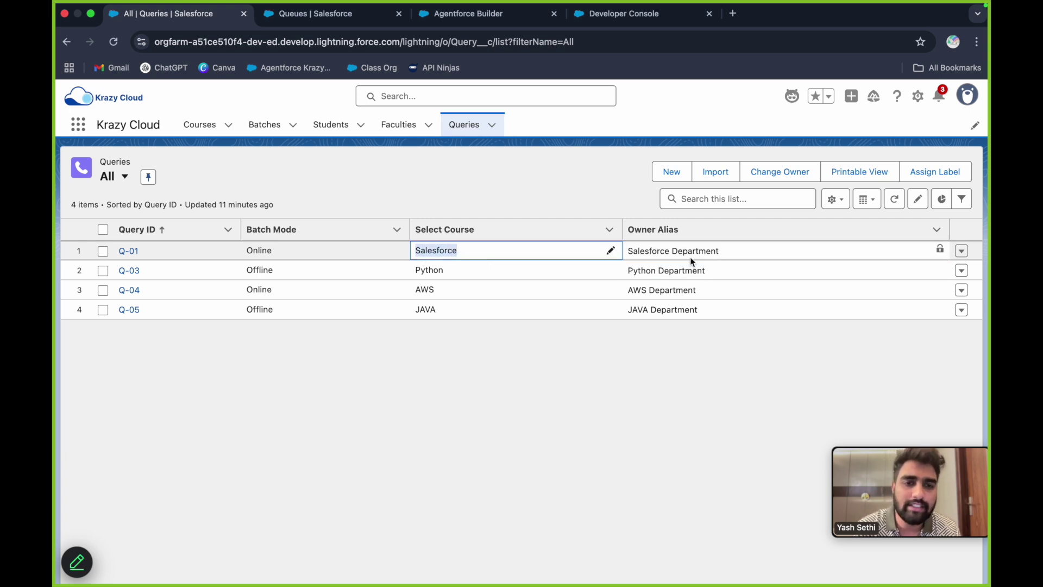
key(Left)
drag(626, 251, 748, 248)
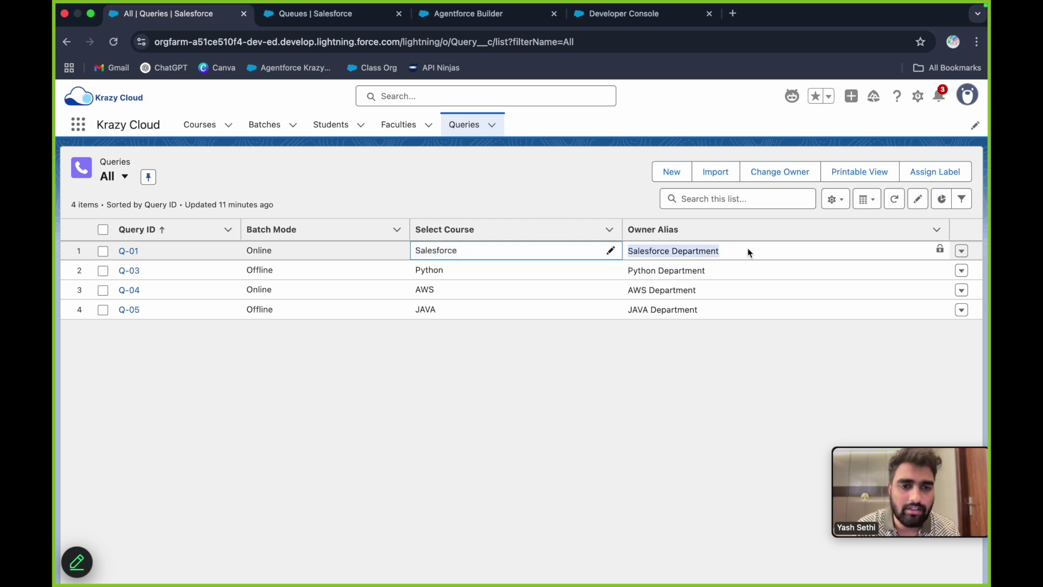
click(545, 187)
click(640, 22)
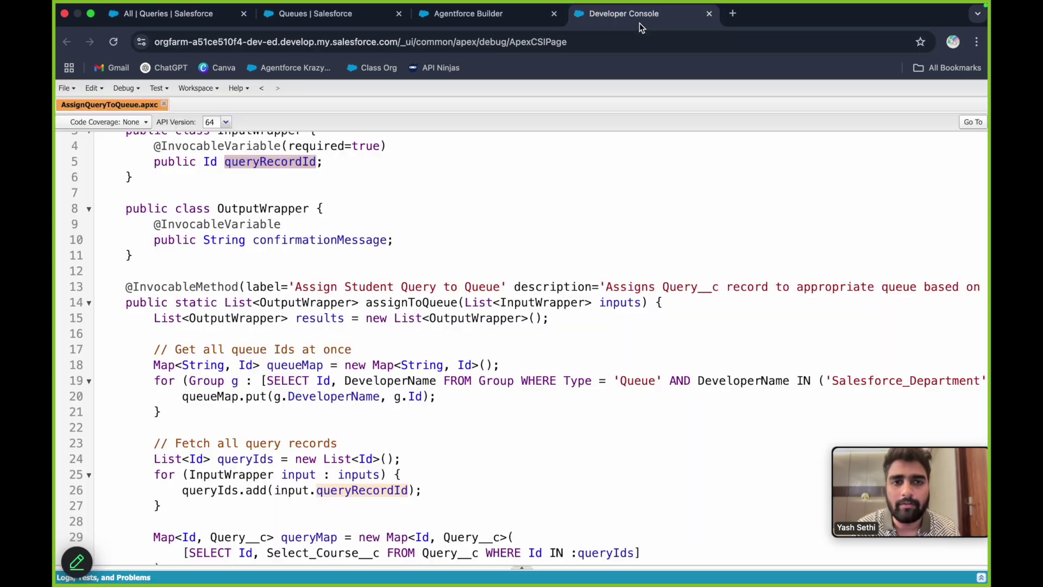
scroll(430, 265, down, 5)
scroll(430, 264, down, 15)
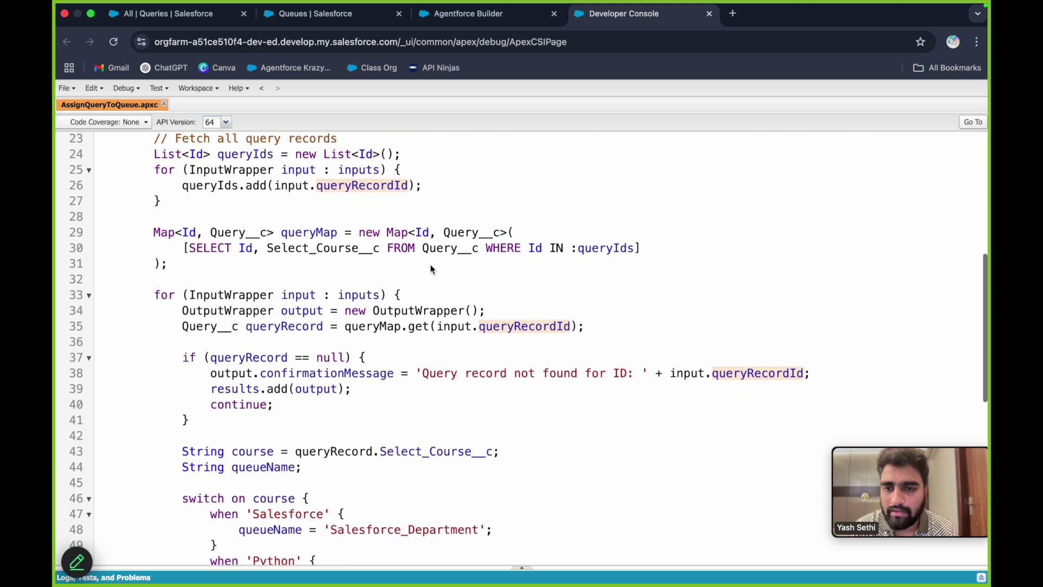
scroll(431, 268, down, 2)
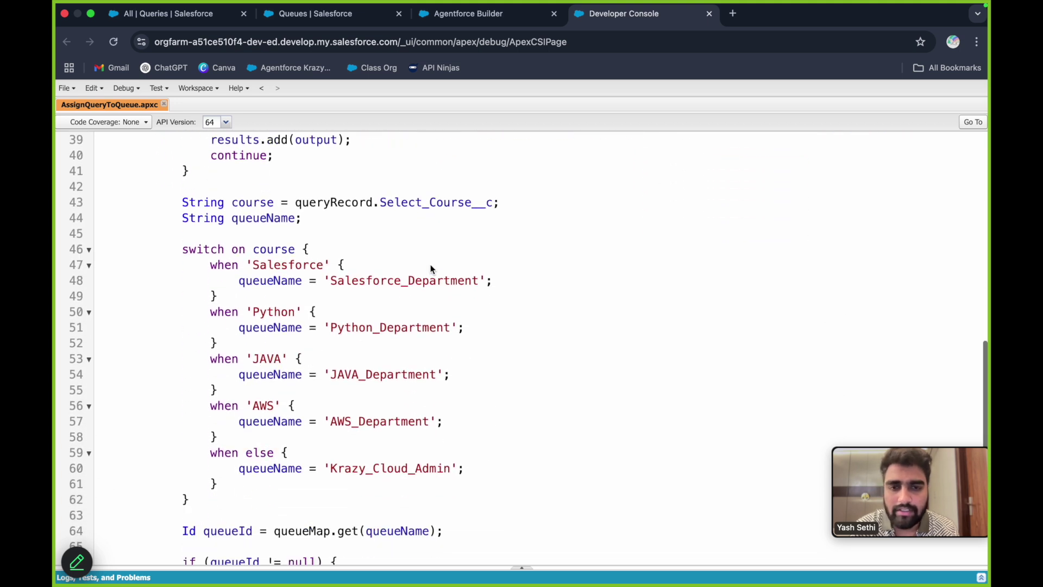
scroll(452, 248, down, 3)
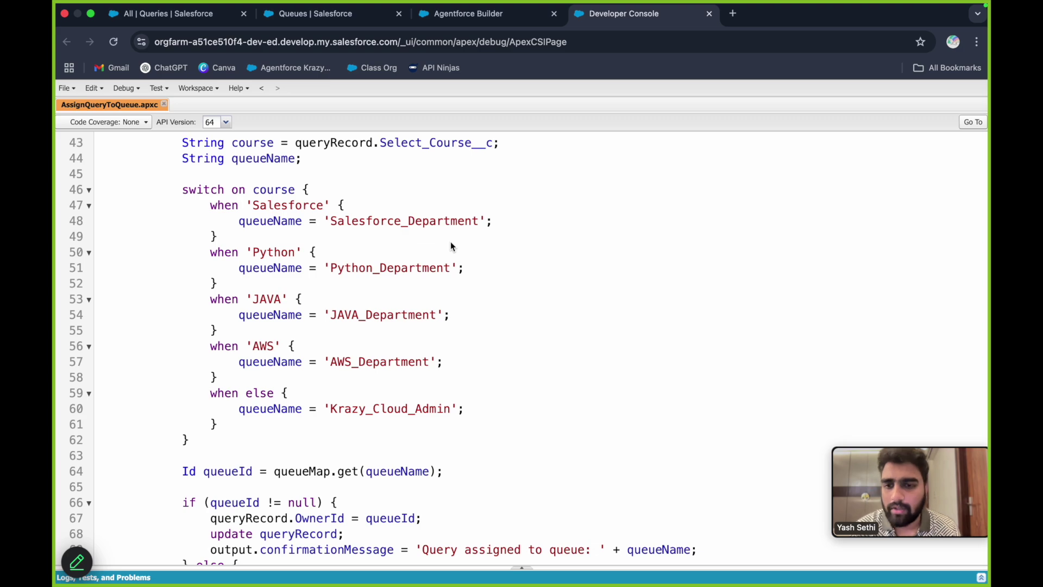
scroll(451, 245, down, 5)
scroll(451, 246, up, 20)
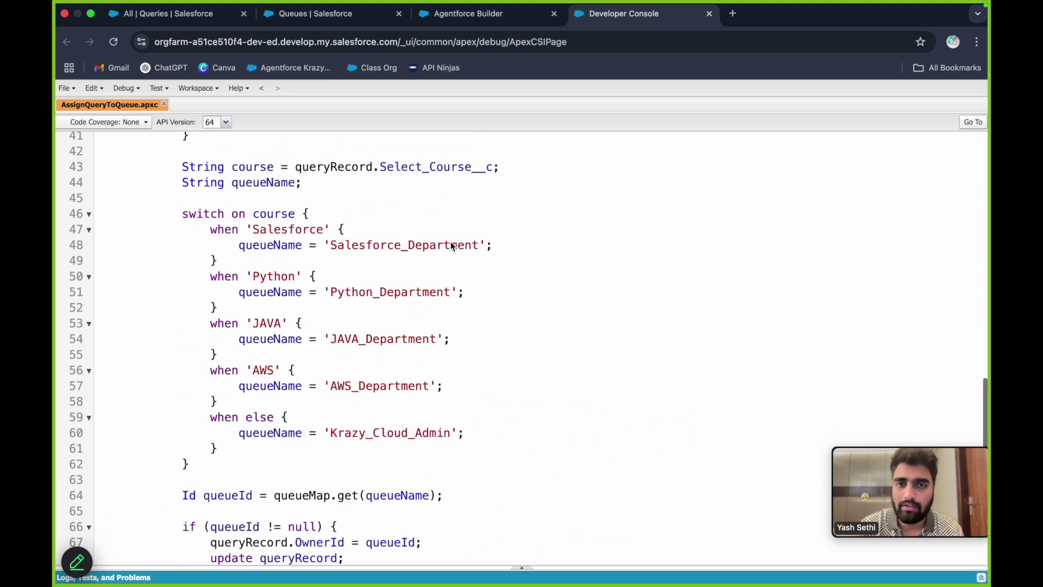
Start a new topic in the Krazy Cloud Agent builder
click(462, 16)
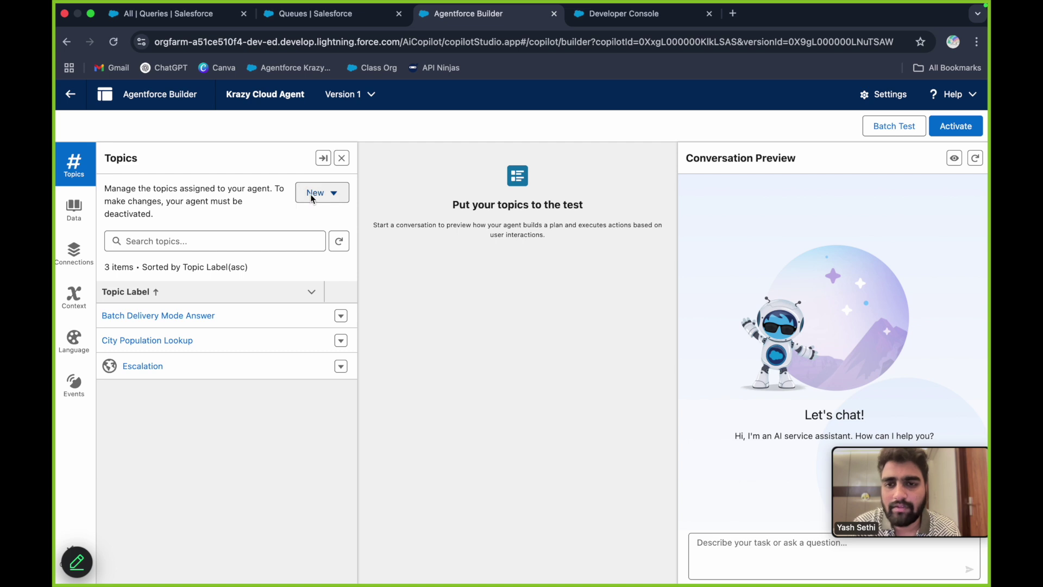
click(325, 194)
click(343, 241)
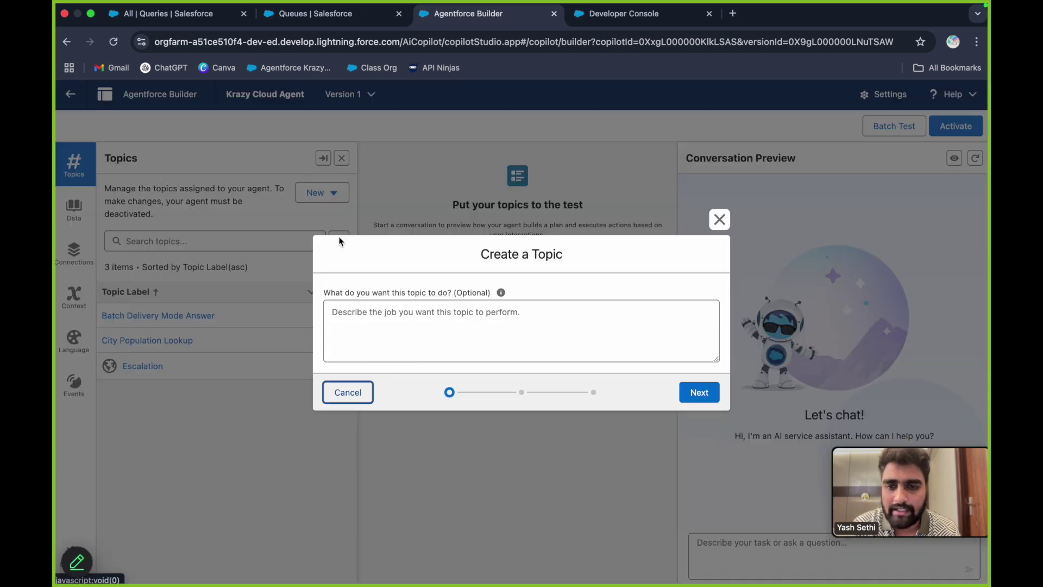
Describe the topic as 'This topic is used to assign the student queries to the correct department' and submit
click(461, 318)
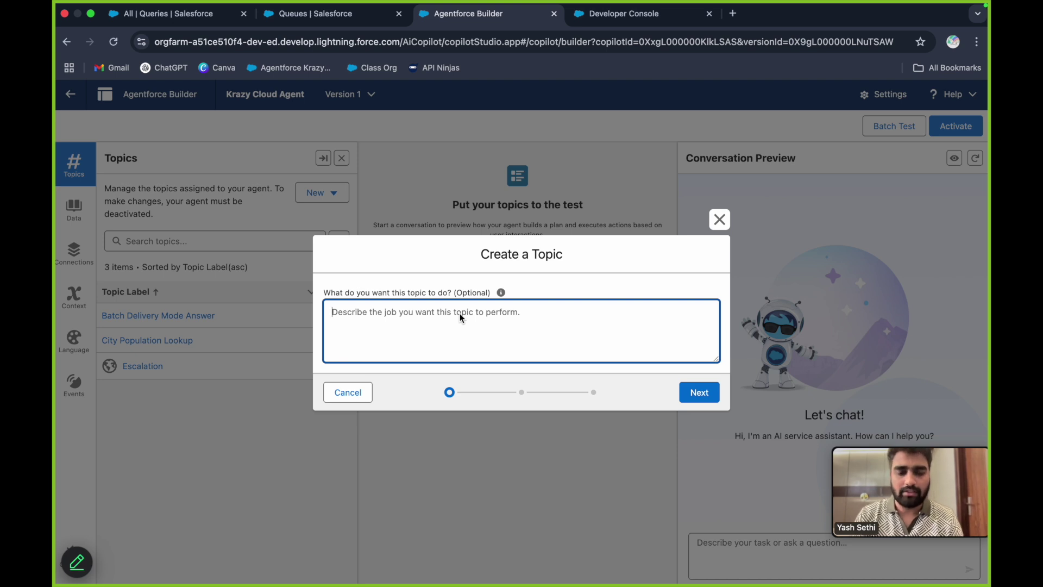
text(This )
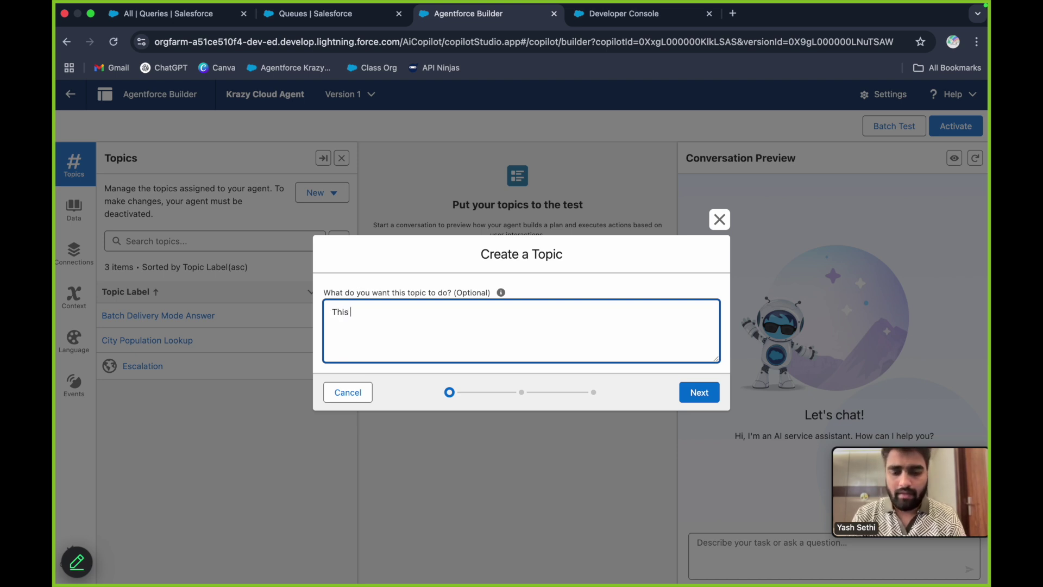
text(topics)
key(BackSpace)
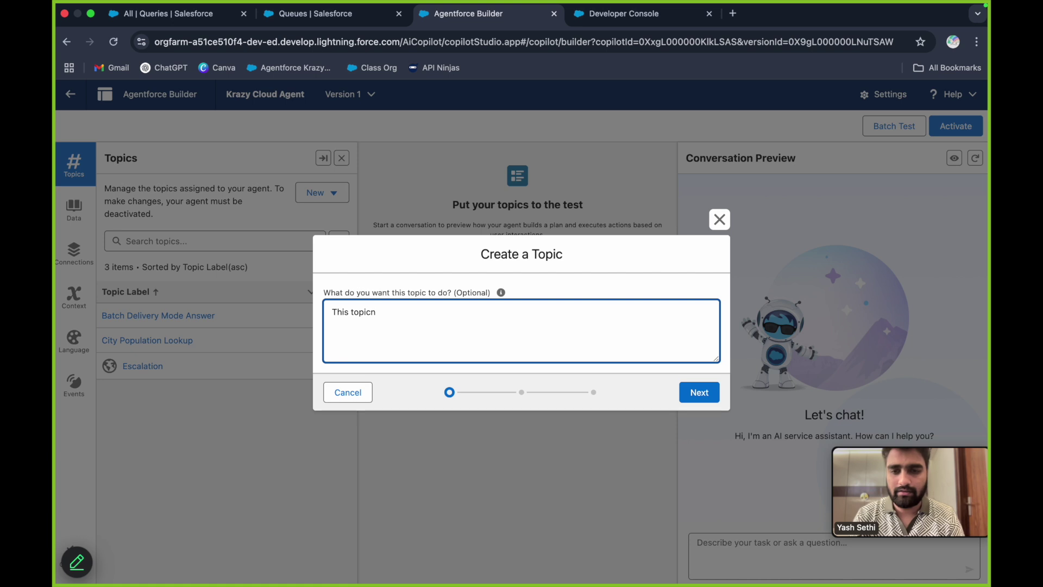
text(is used to )
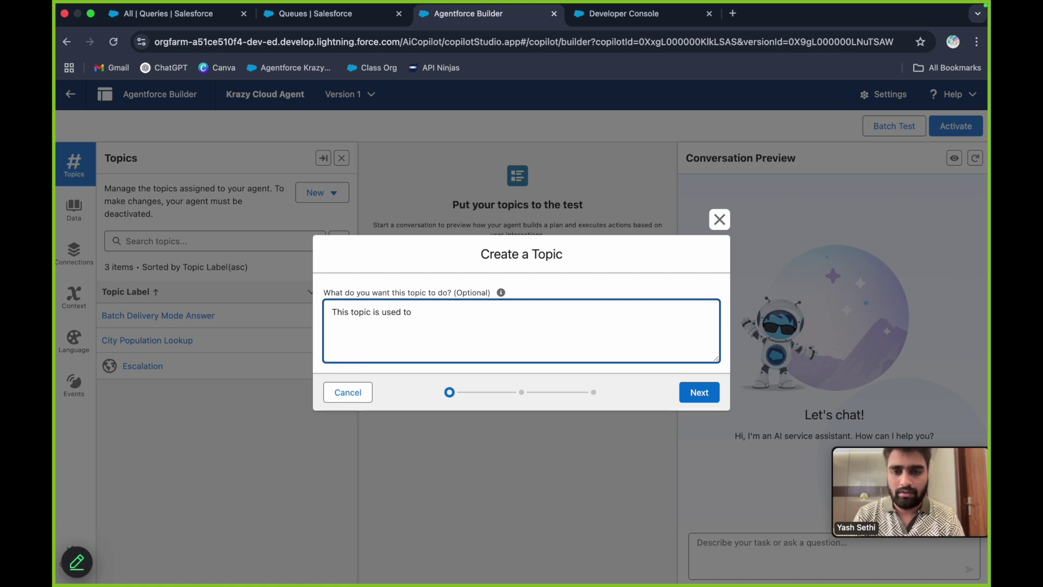
text(assign)
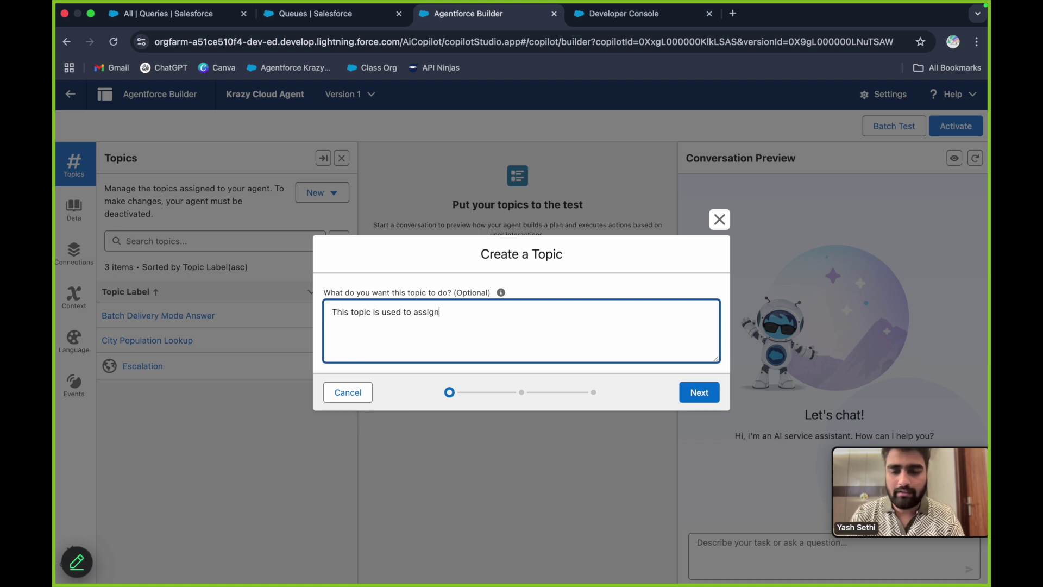
text( the stde)
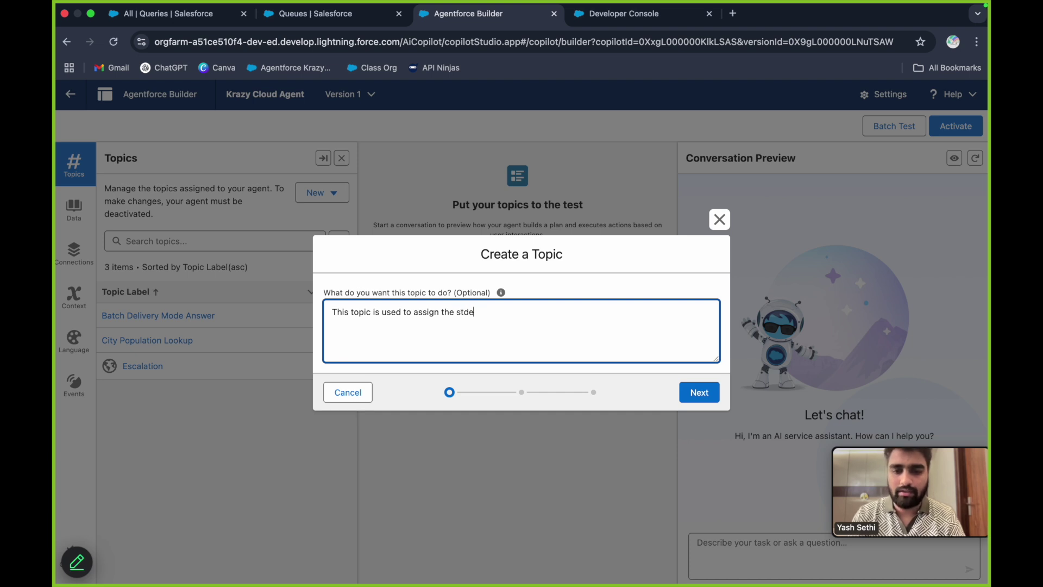
key(BackSpace)
key(BackSpace)
text(udent queries to the correct)
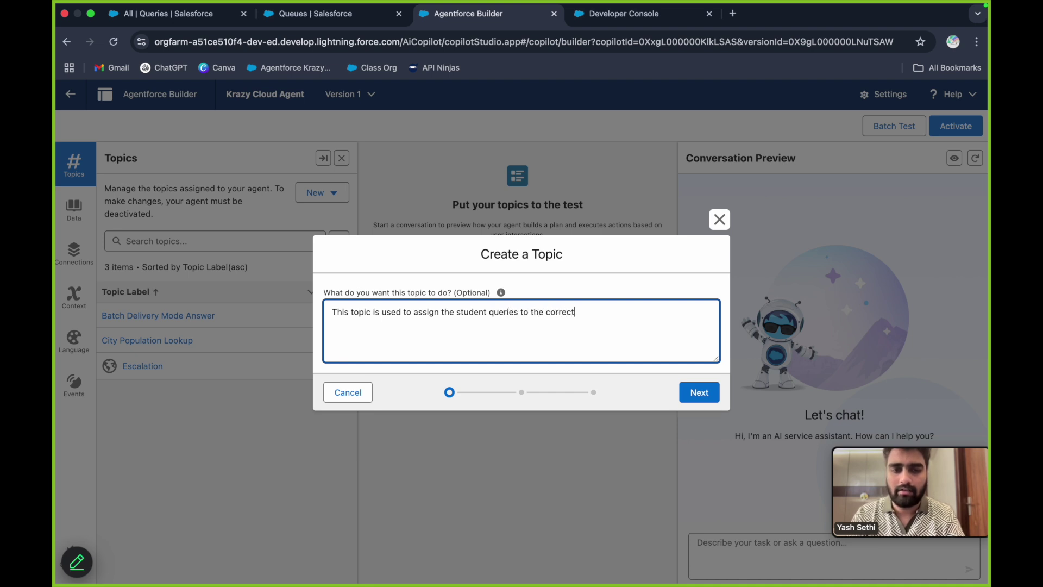
text(artment)
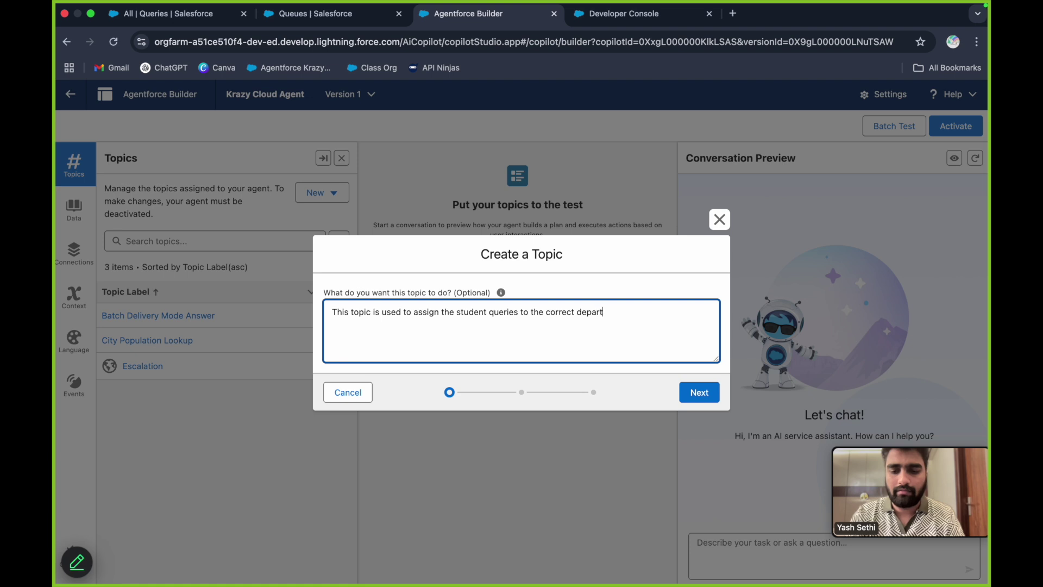
click(698, 392)
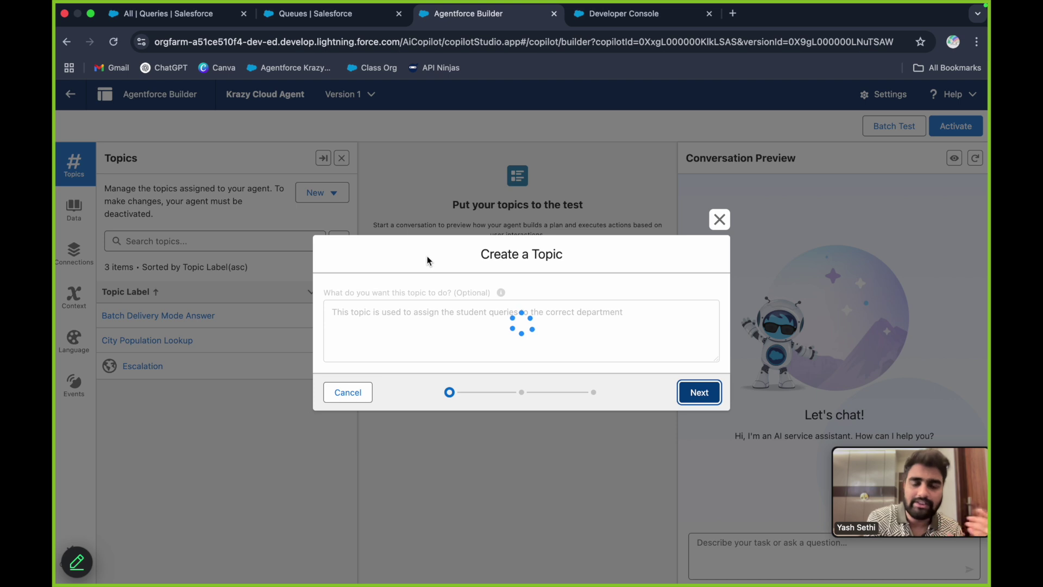
Change the classification description's ending from 'nature of the inquiry.' to 'selected course'
scroll(446, 250, down, 1)
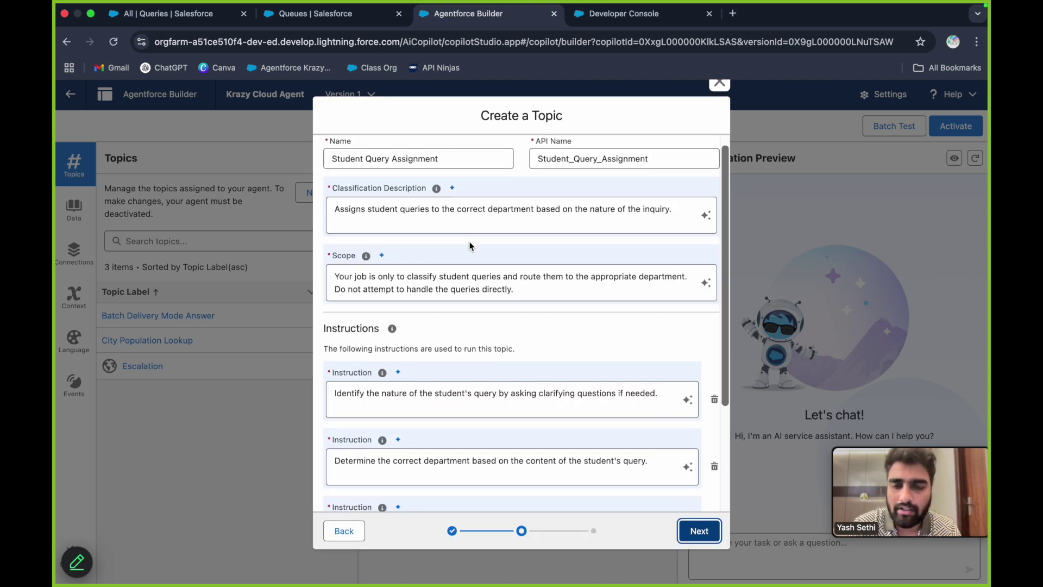
scroll(462, 233, up, 1)
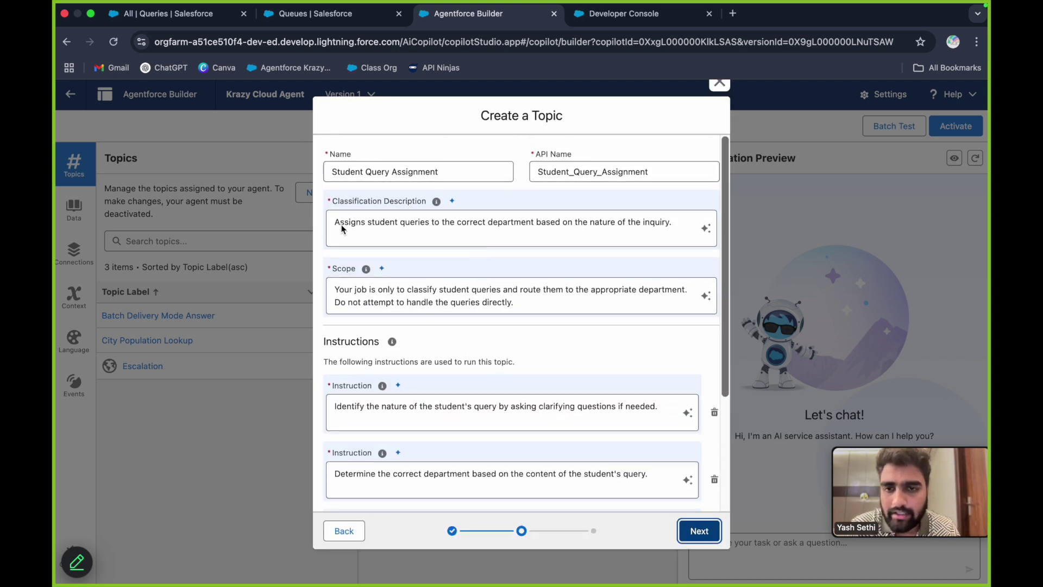
click(446, 224)
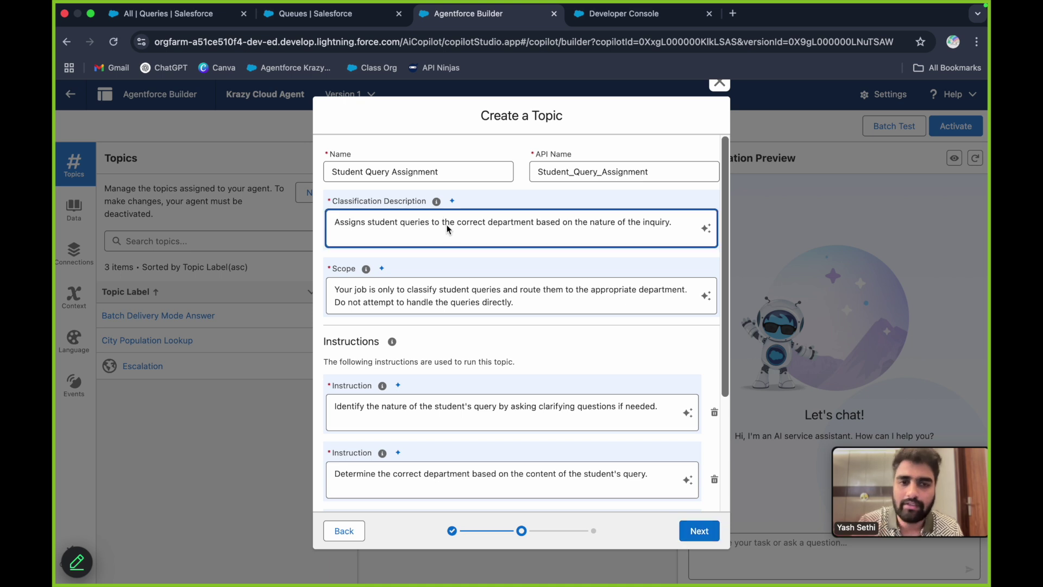
scroll(447, 224, down, 1)
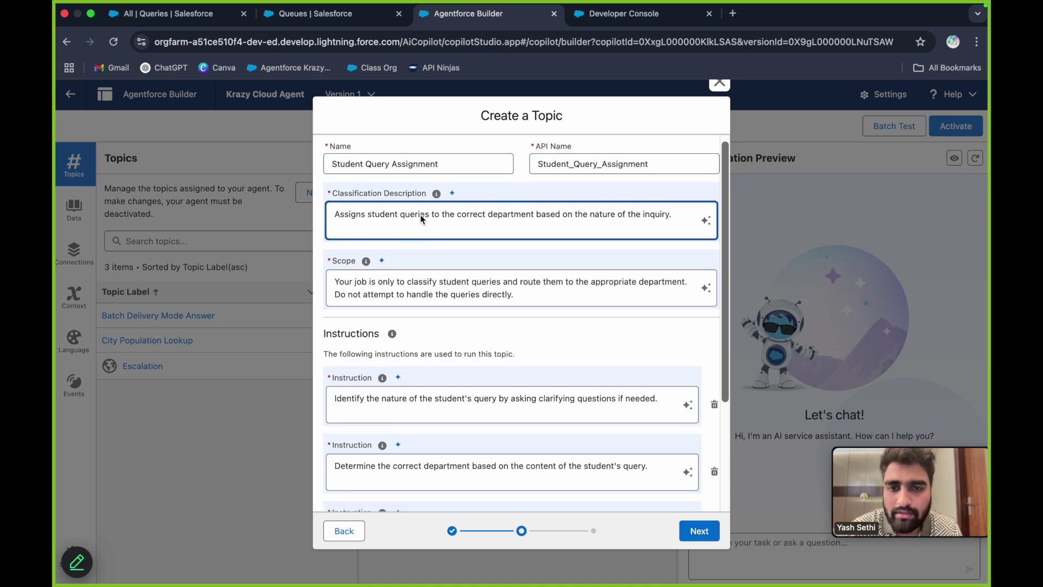
scroll(471, 257, down, 2)
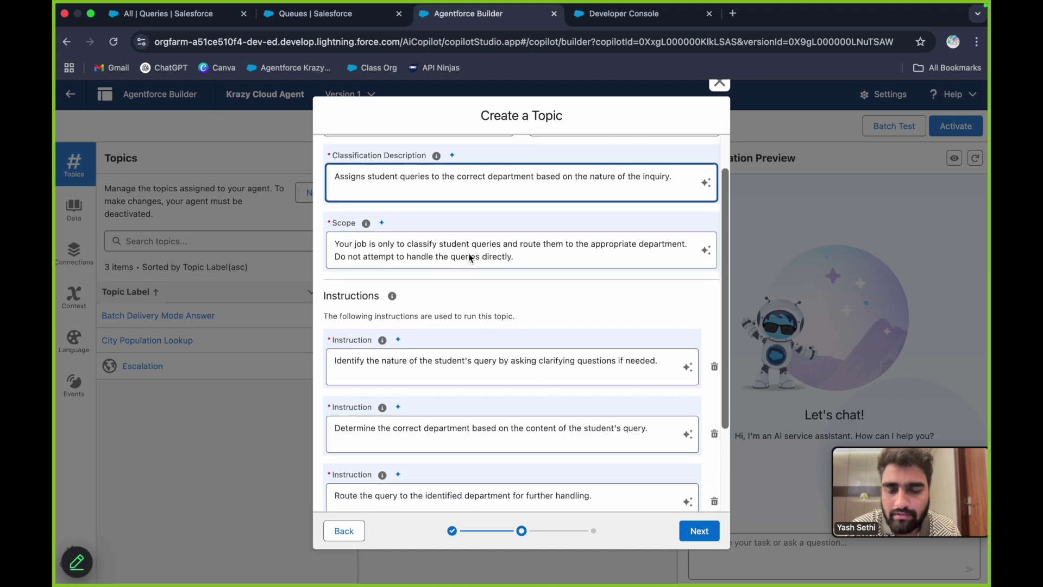
scroll(470, 258, up, 3)
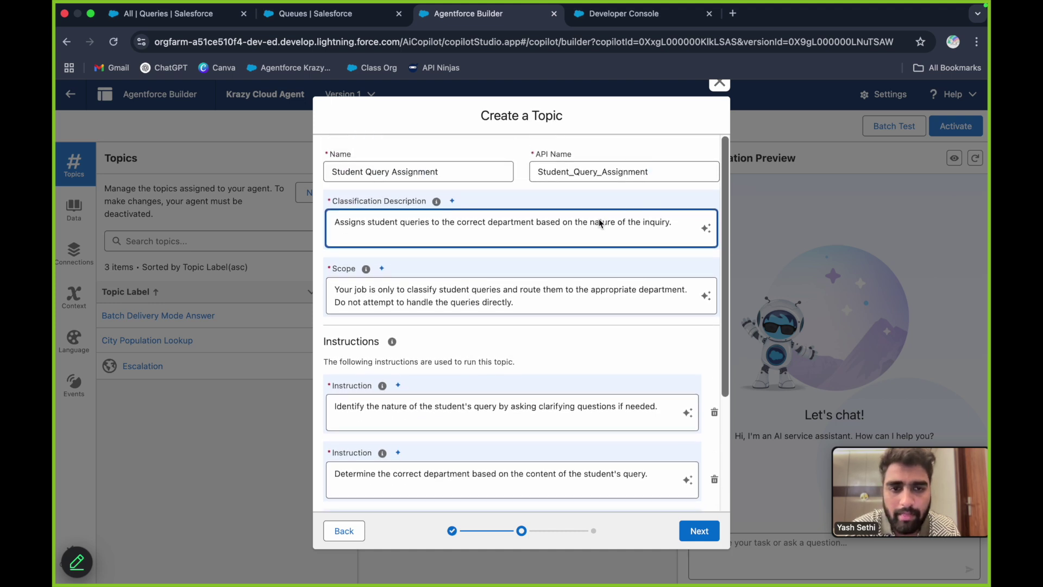
drag(592, 221, 681, 223)
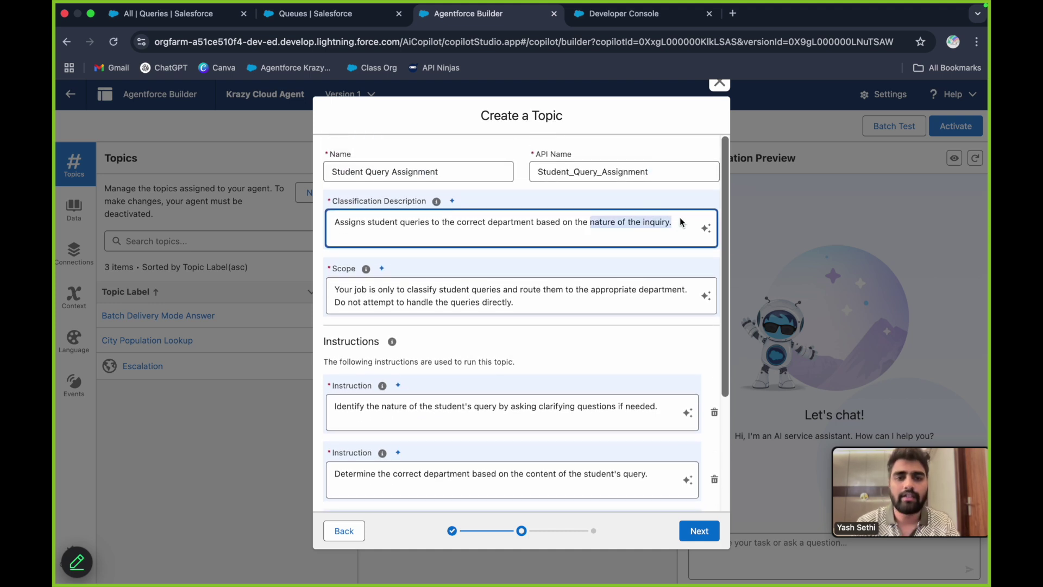
key(BackSpace)
text(sele)
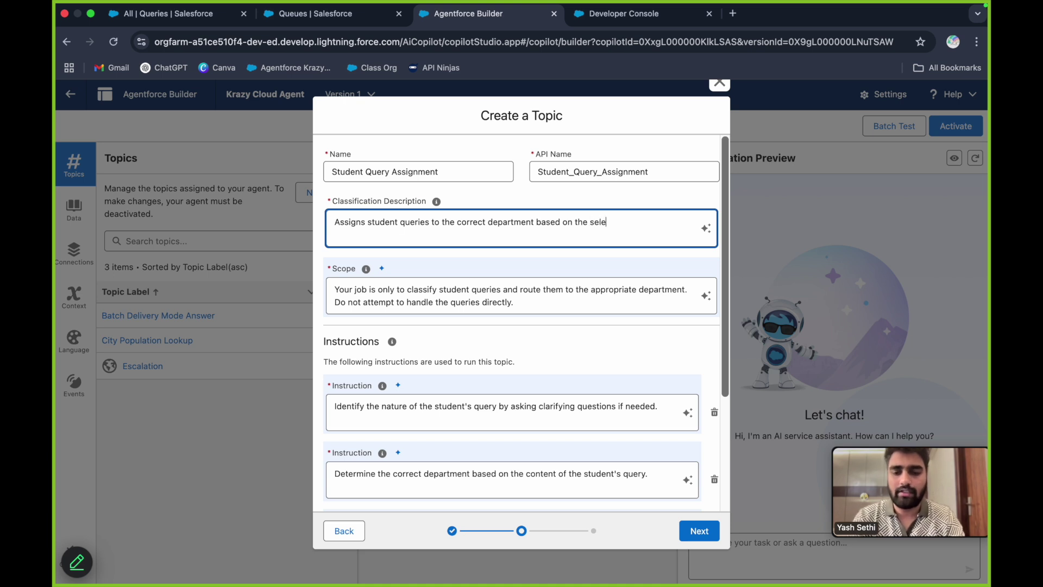
text(cted course)
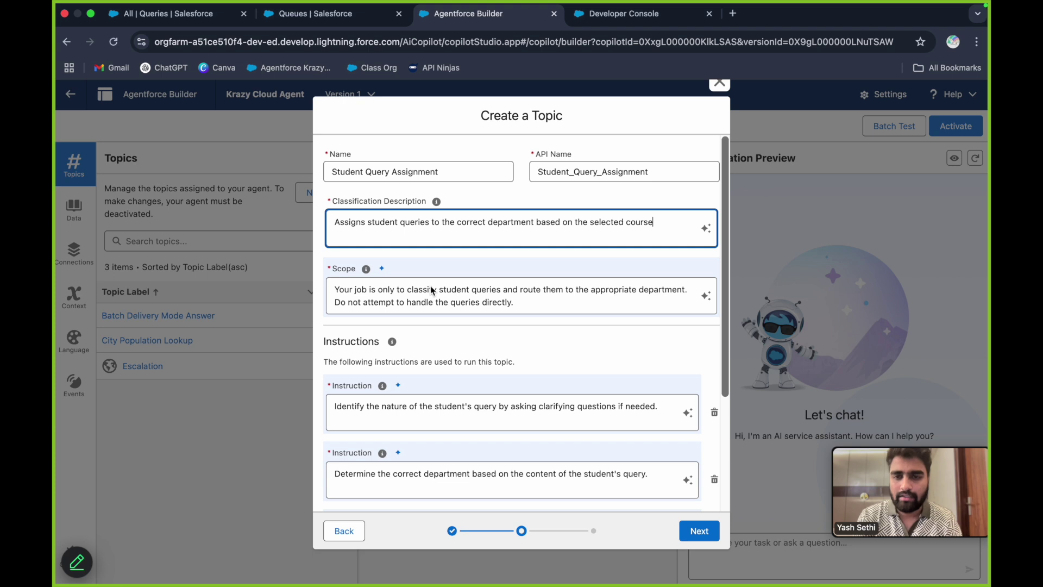
Delete the 'Identify the nature' and 'Determine the correct department' instructions
scroll(431, 289, down, 1)
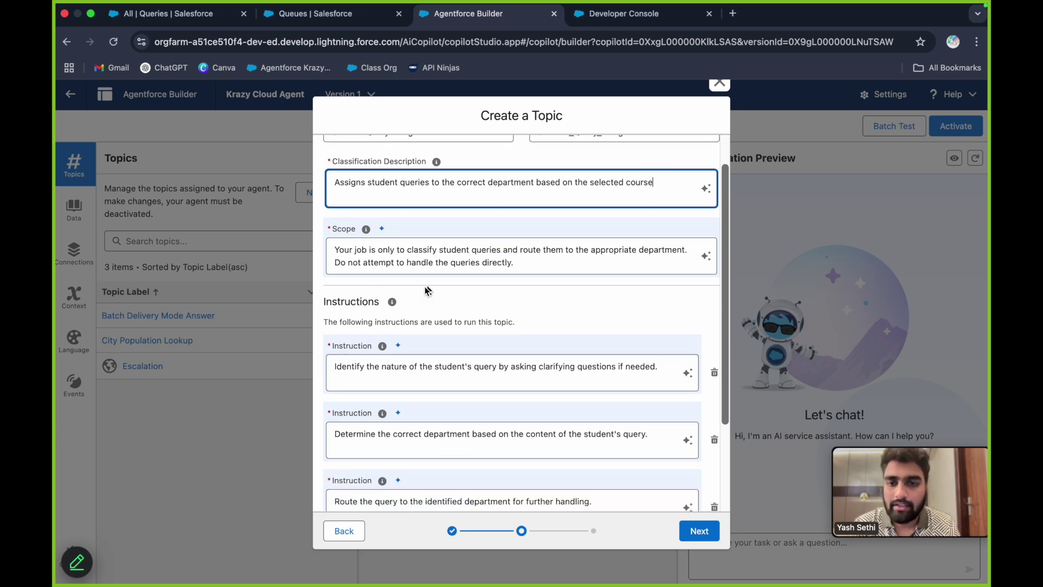
scroll(474, 262, down, 1)
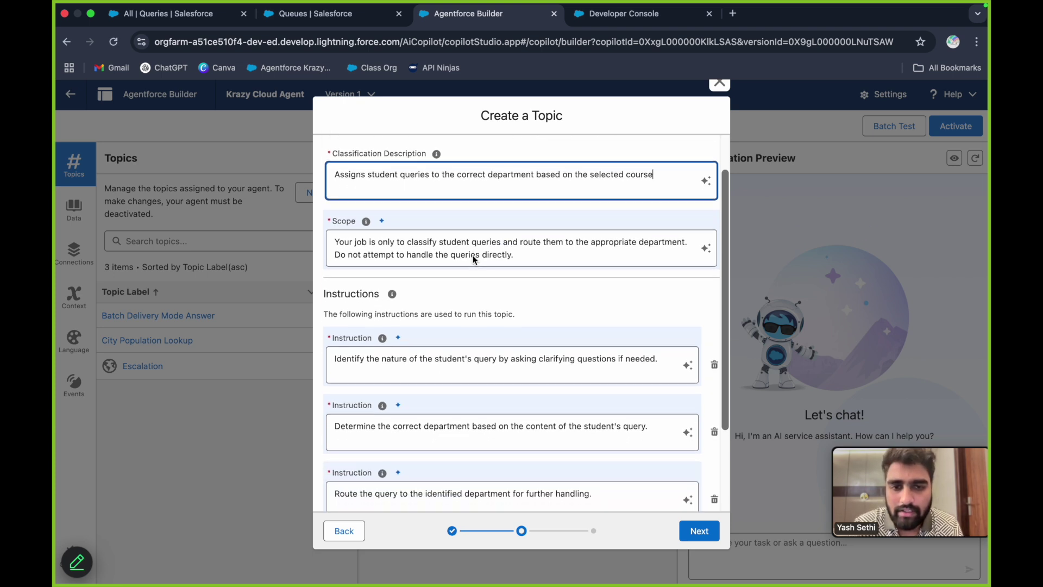
scroll(572, 254, down, 1)
scroll(481, 269, down, 1)
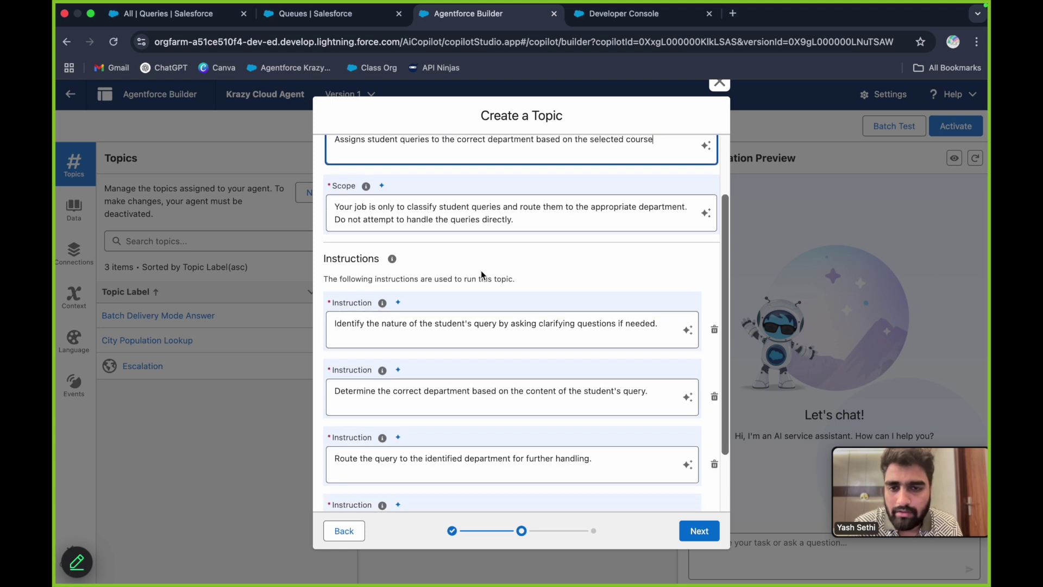
scroll(466, 229, down, 3)
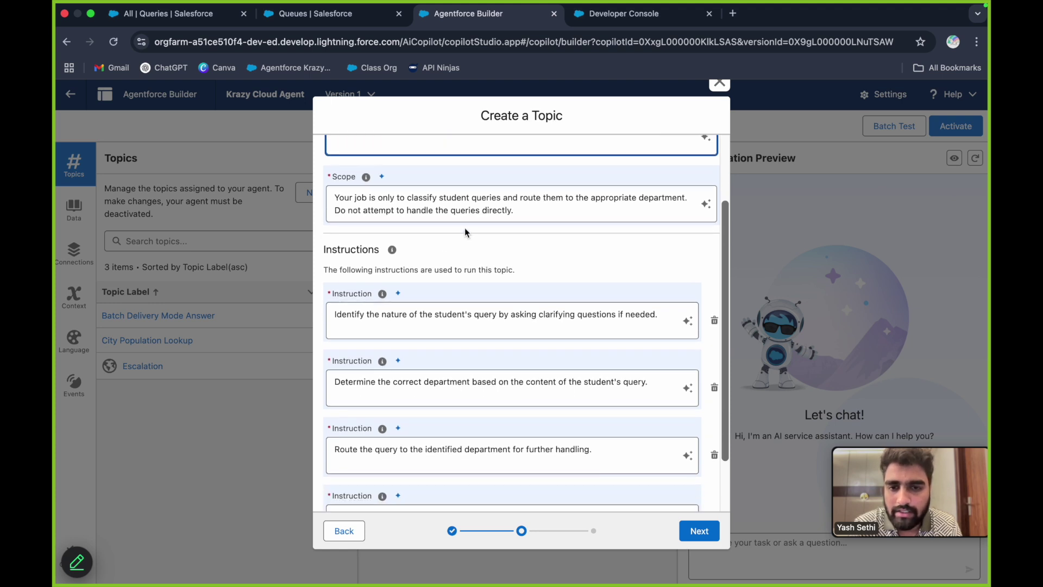
scroll(400, 286, down, 1)
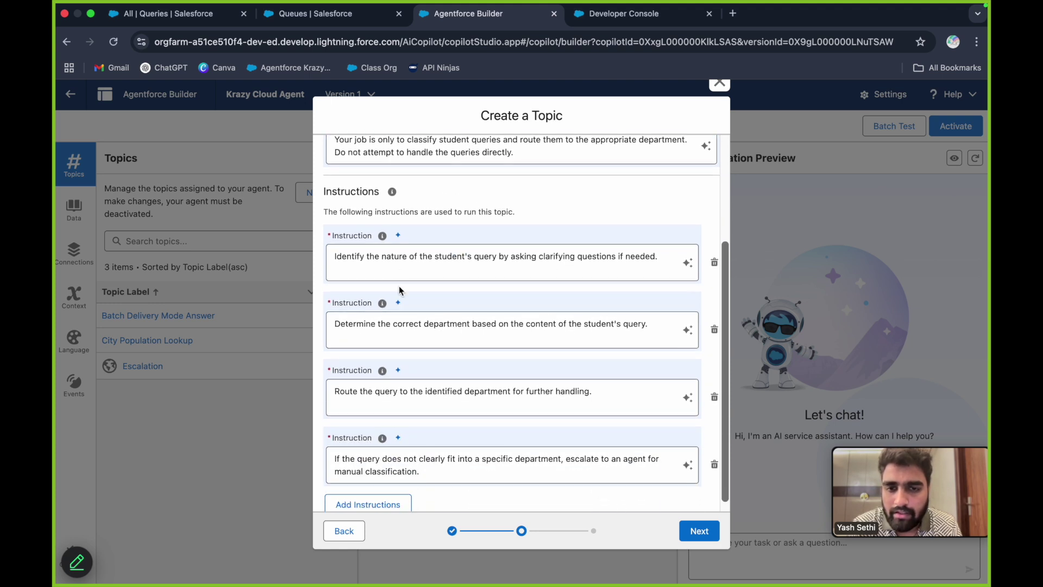
click(713, 263)
click(714, 319)
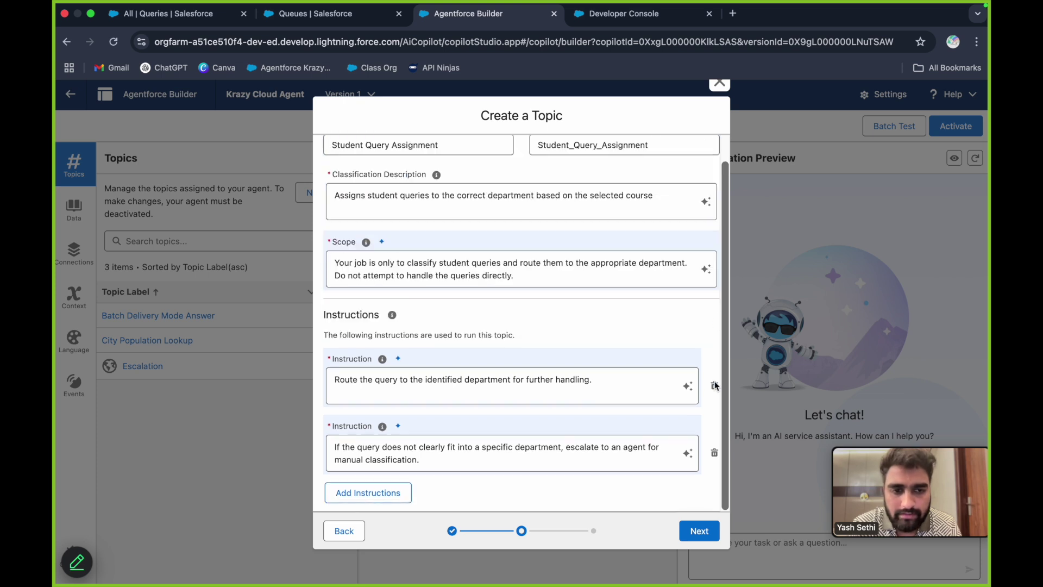
Delete the routing instruction and rewrite the escalation instruction as 'Query Record id is mandatory'
click(714, 387)
click(428, 430)
triple_click(428, 429)
key(BackSpace)
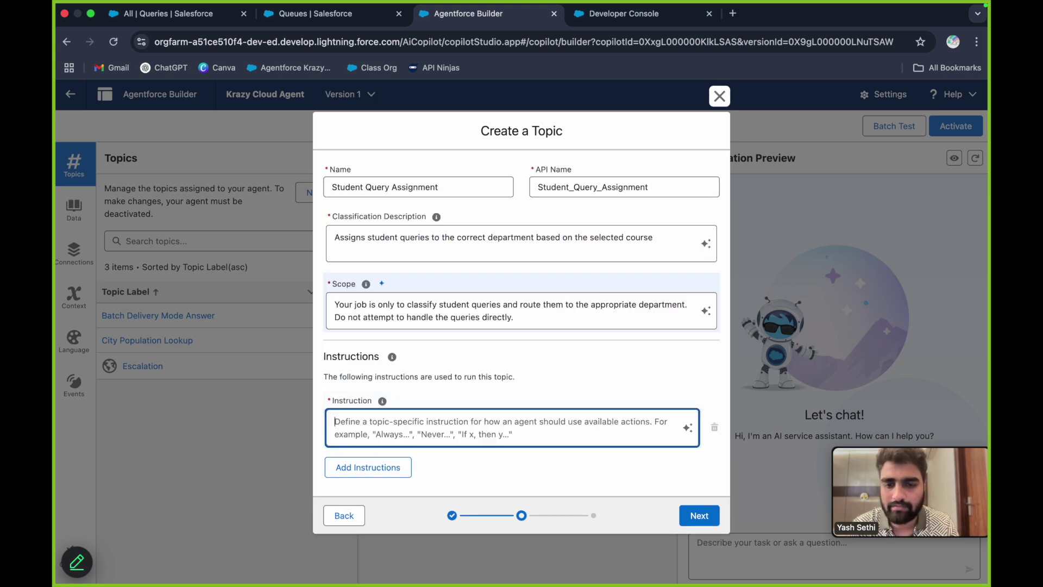
text(Query )
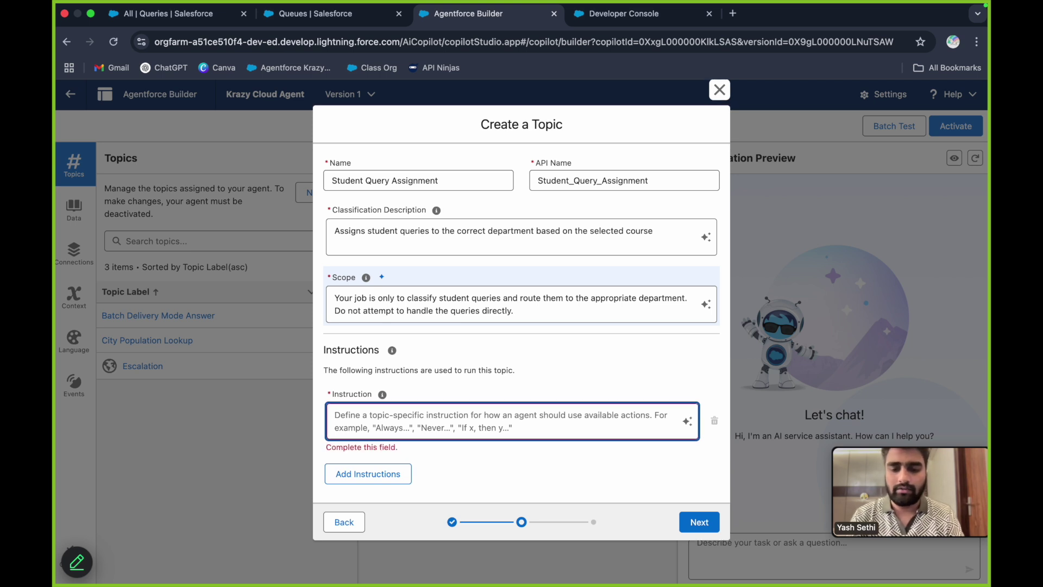
text(Record id is mandatory)
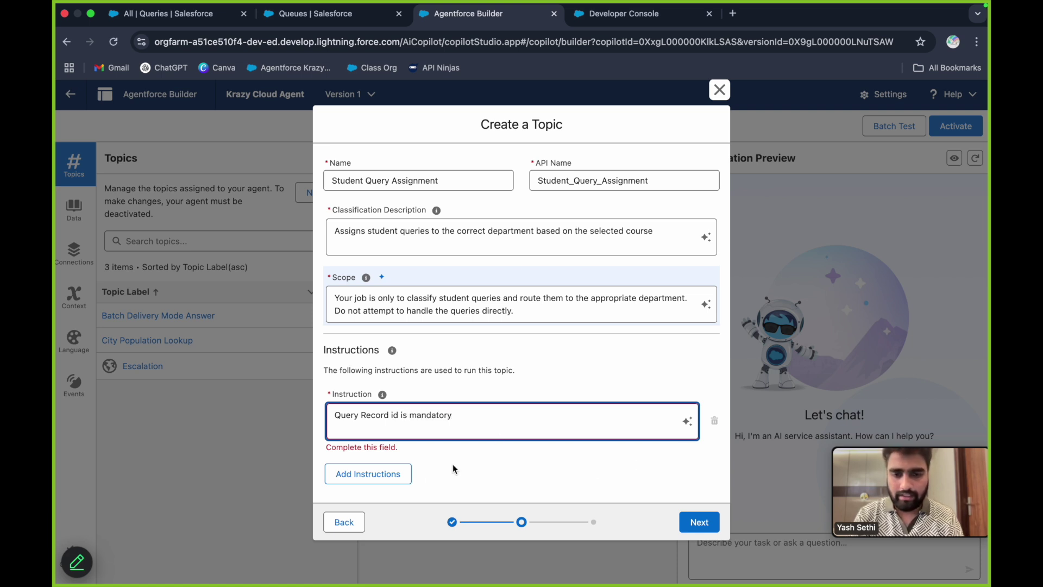
click(350, 479)
Add the instruction 'Use this topic when user asks "Update this query [query record id]"' and proceed to actions
click(395, 460)
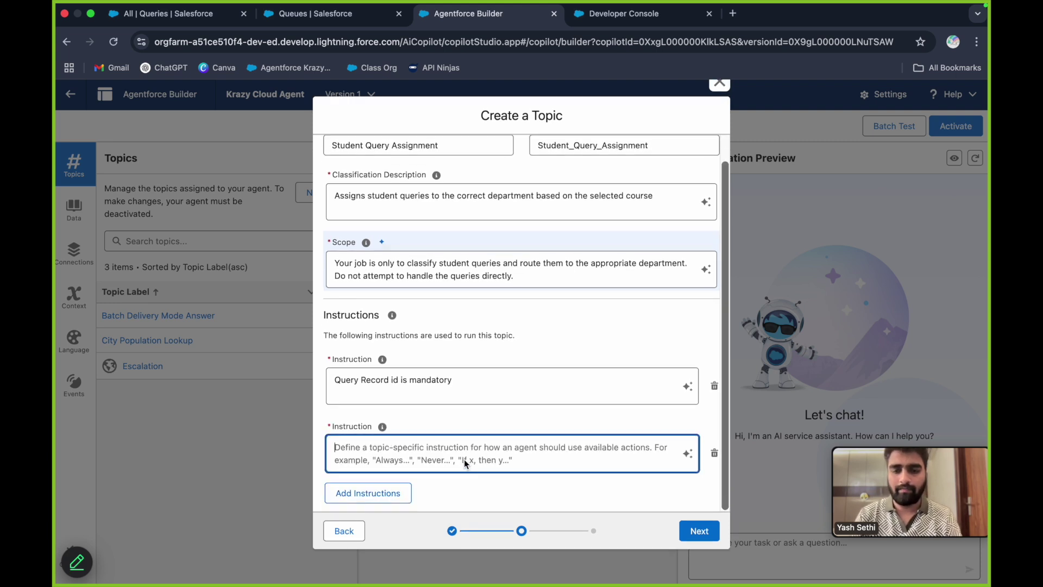
text(Use)
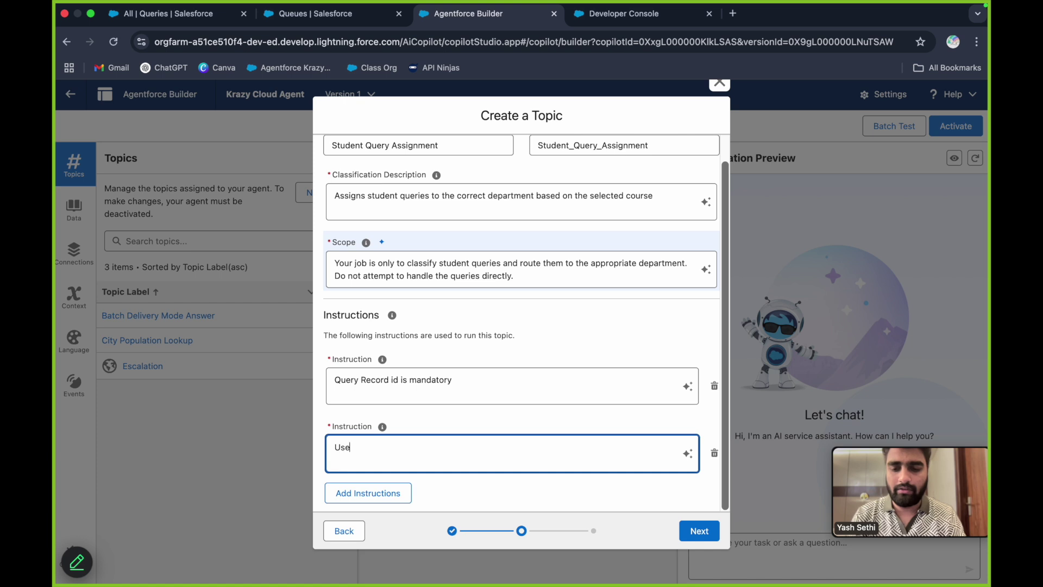
text( this t)
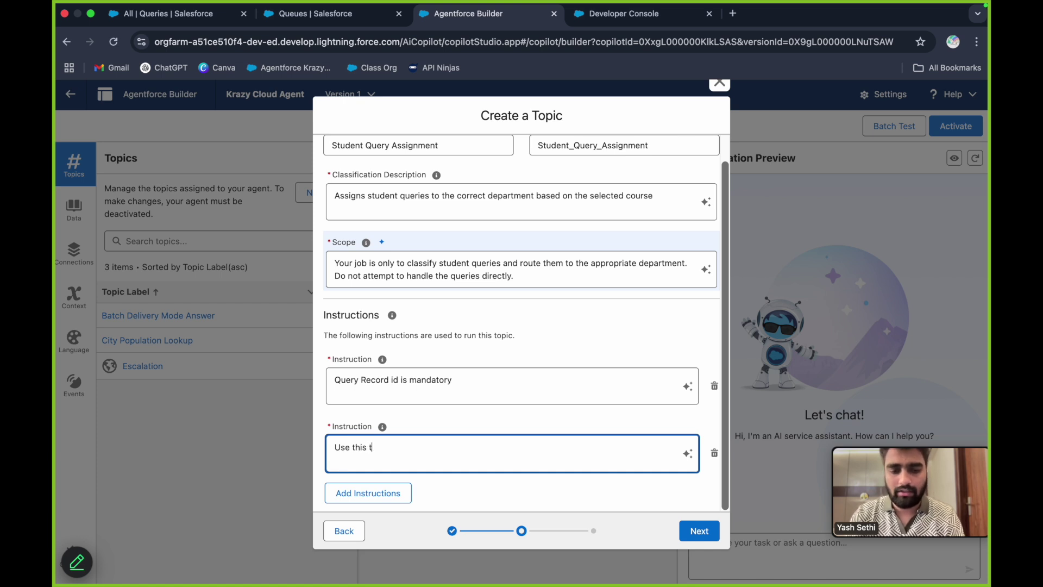
text(opic when)
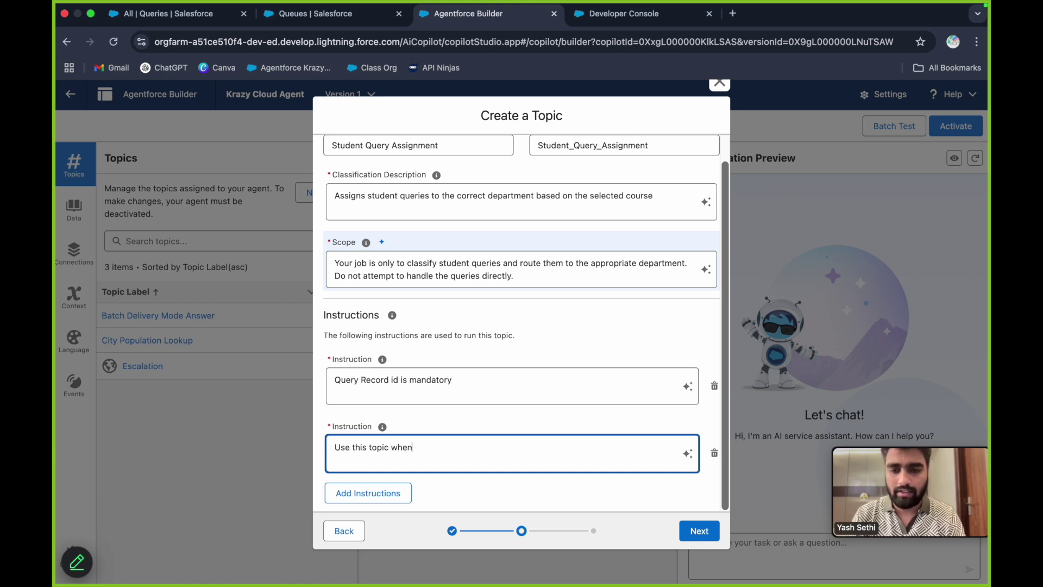
text( user asks)
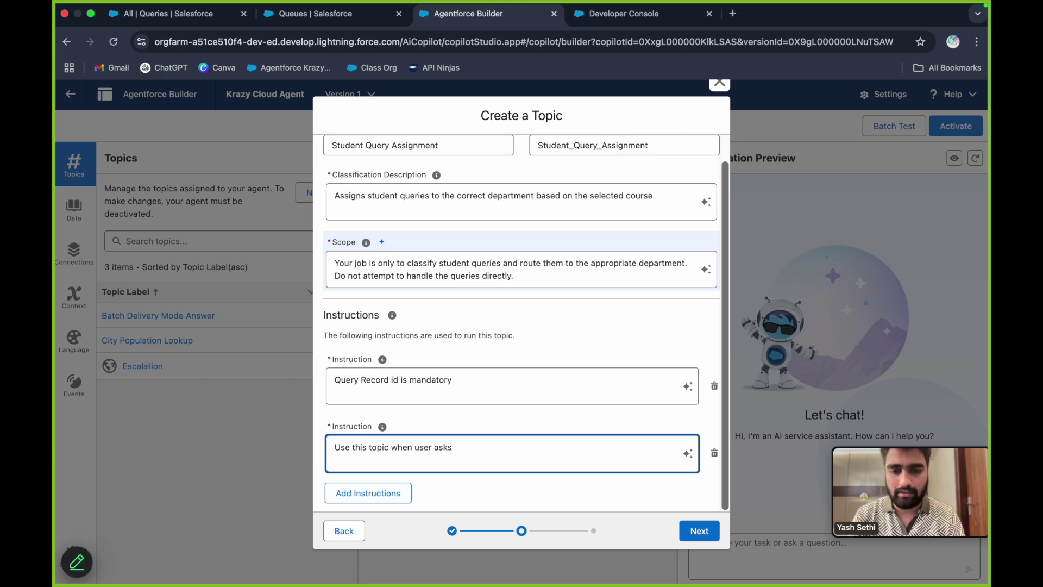
text( ")
text(Update this )
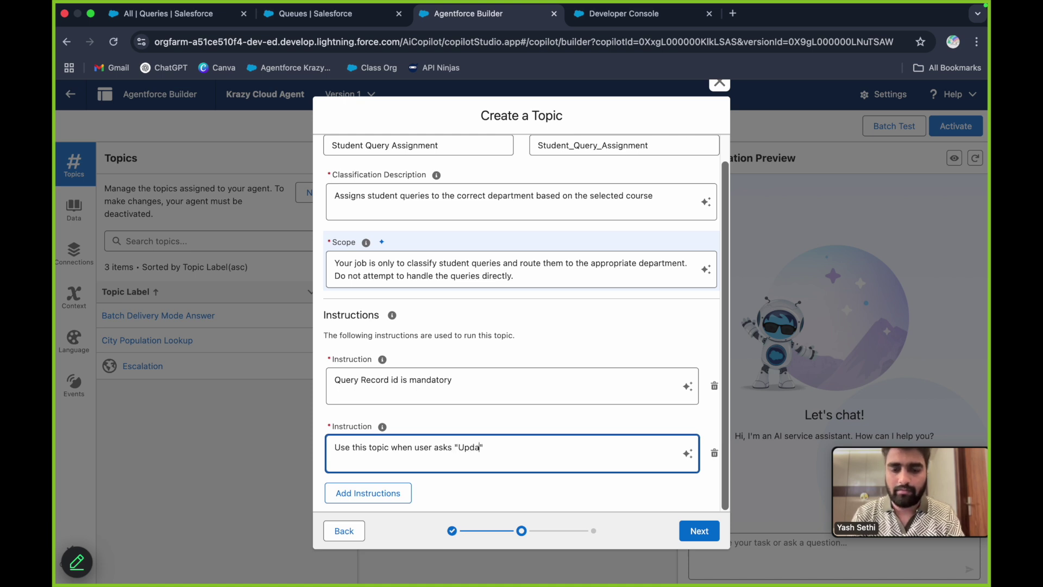
text(query [])
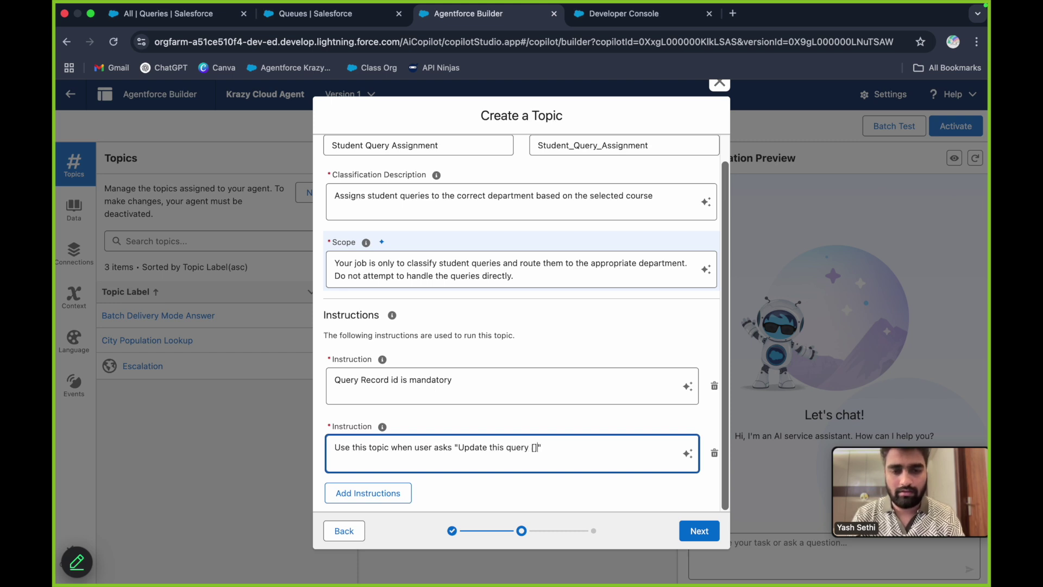
text(query)
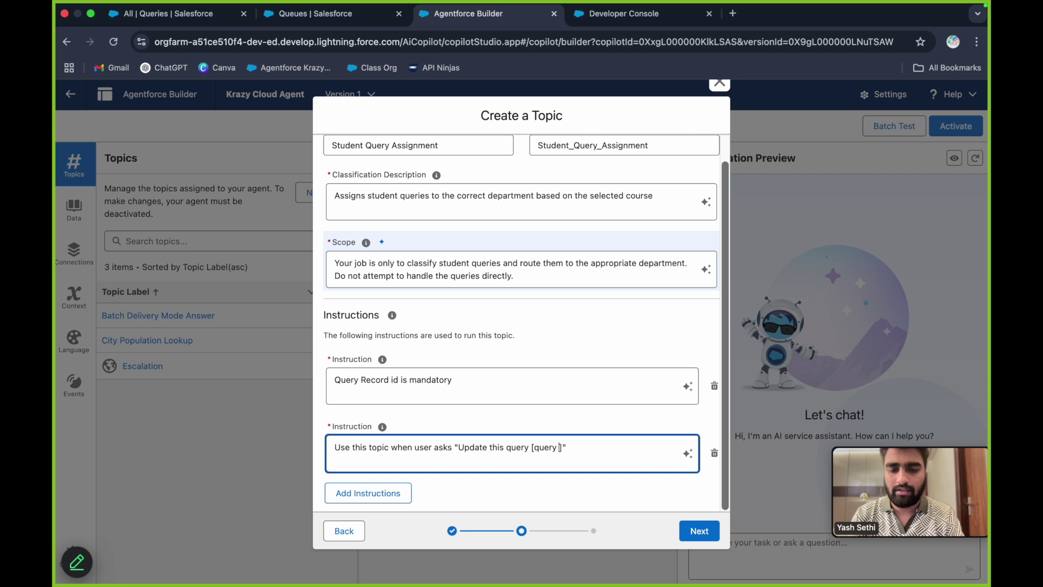
text( record)
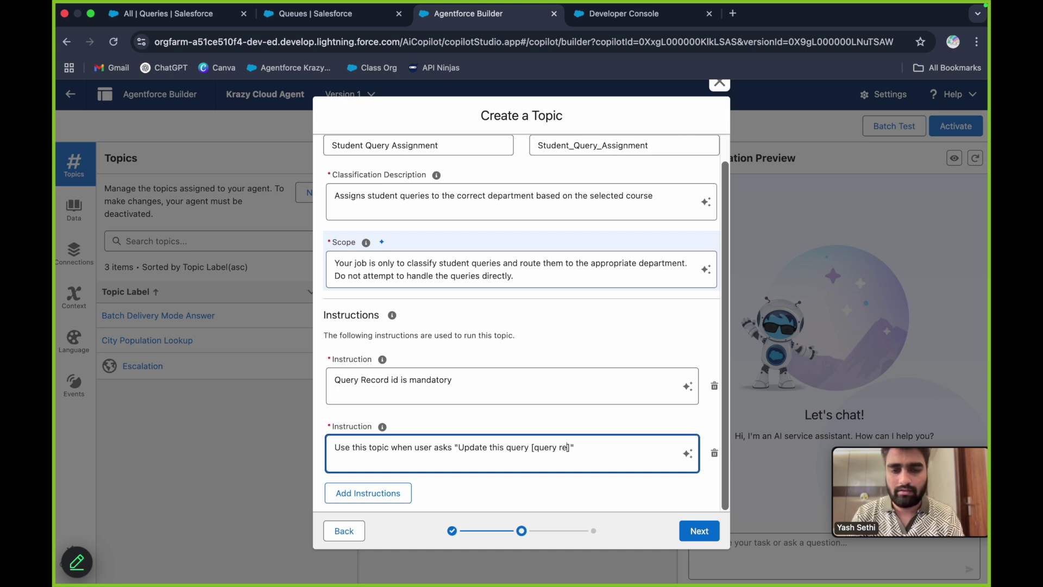
text( id)
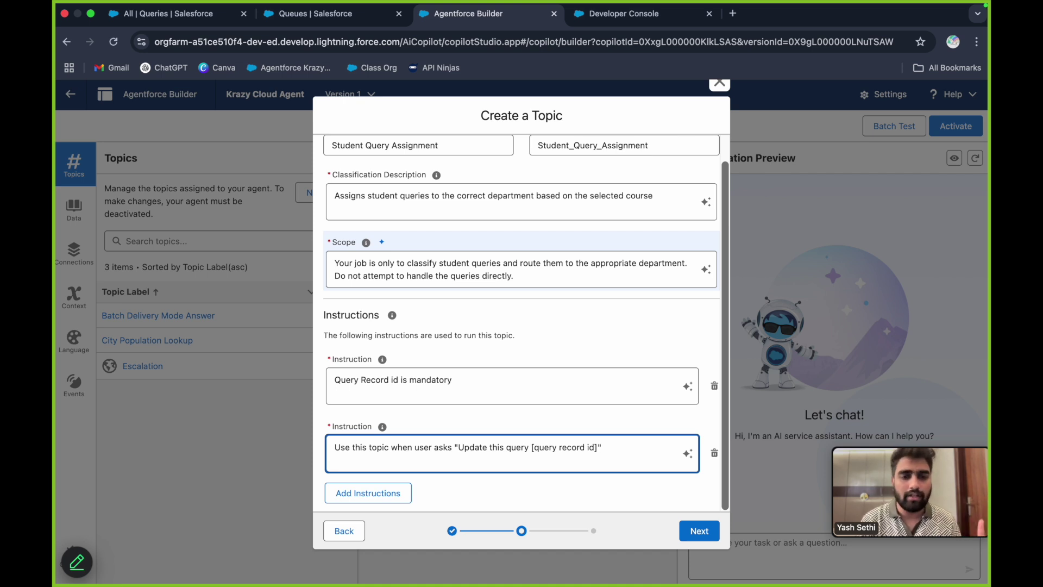
double_click(482, 320)
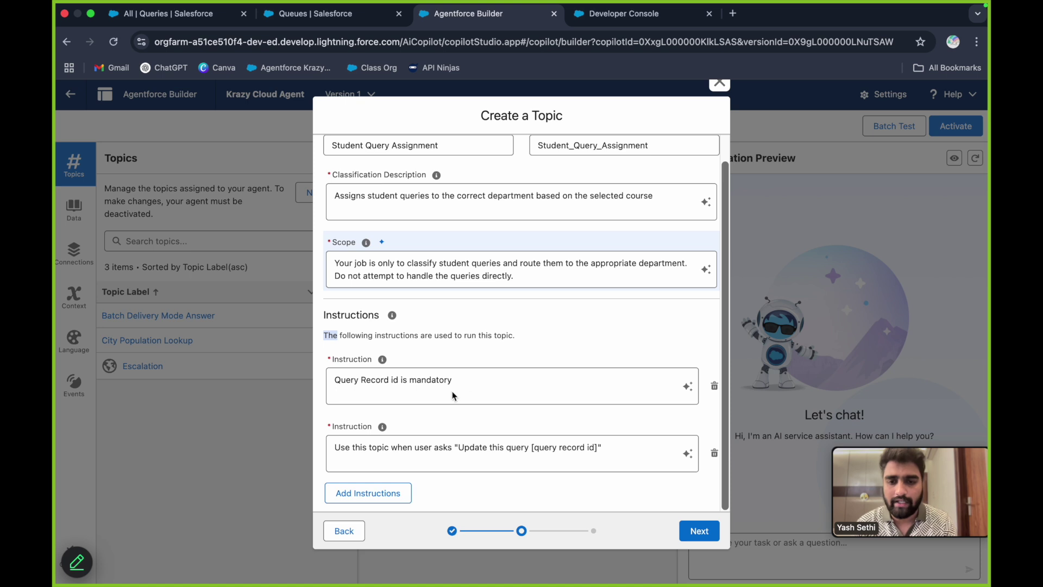
click(451, 310)
click(699, 531)
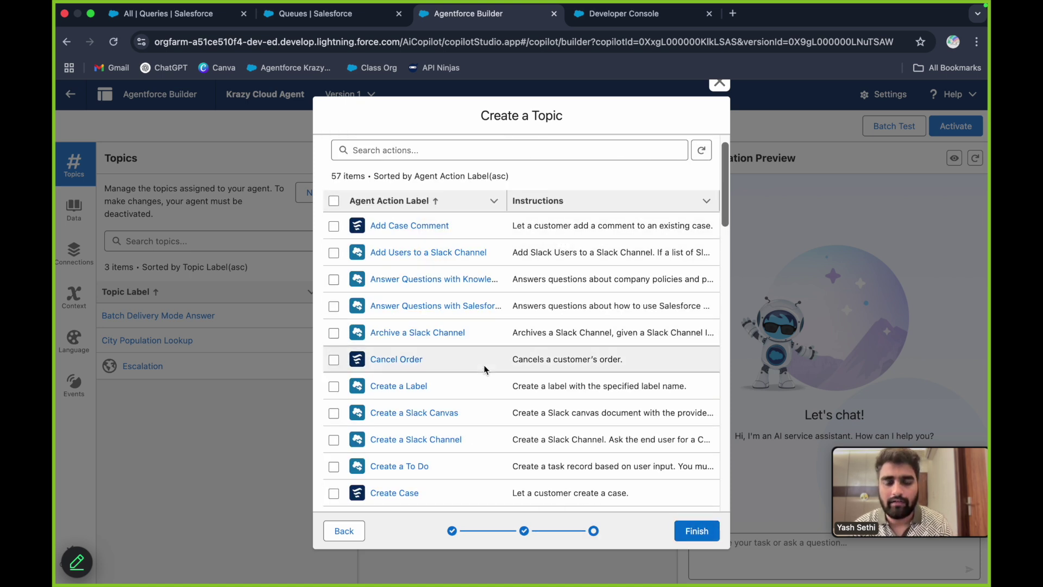
Finish the topic and start a new action under Student Query Assignment's actions
scroll(533, 353, up, 2)
click(696, 531)
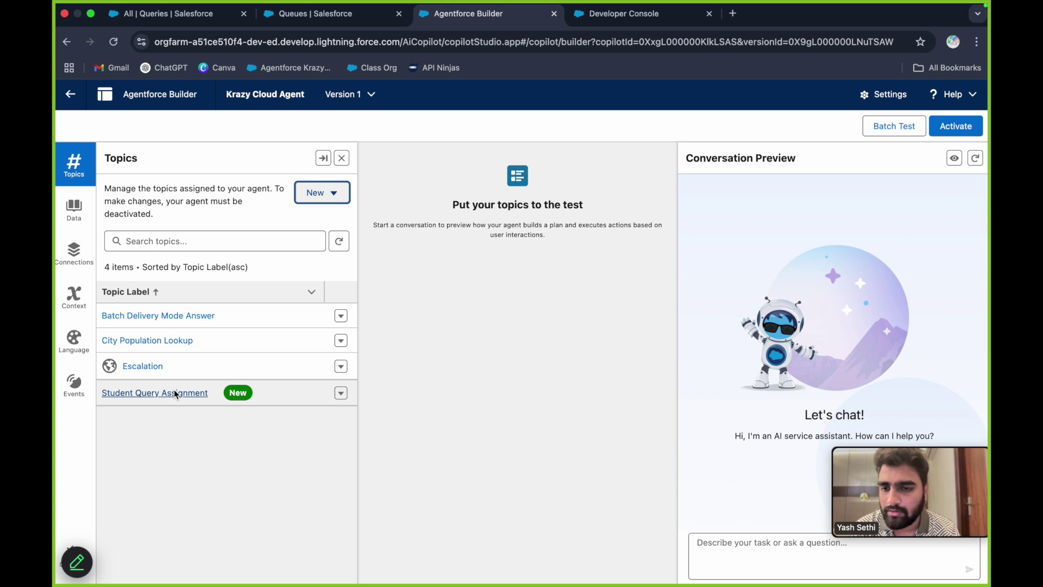
click(174, 391)
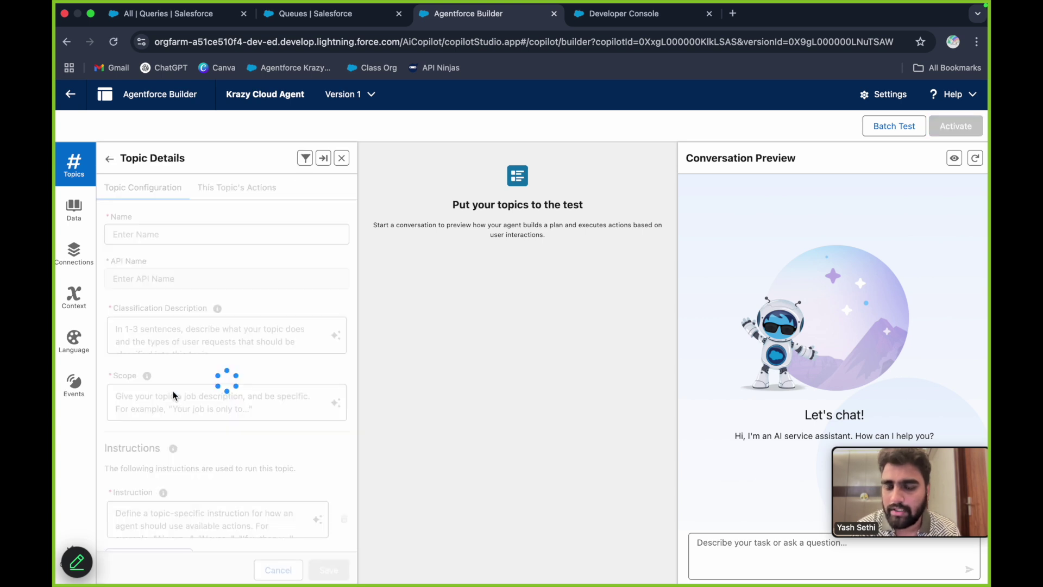
click(248, 188)
click(330, 219)
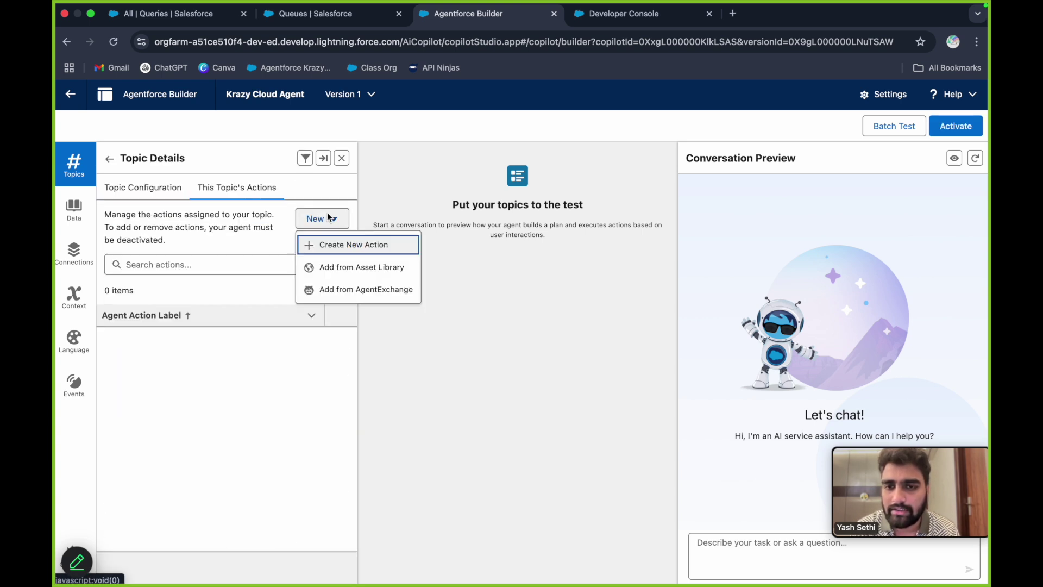
click(354, 248)
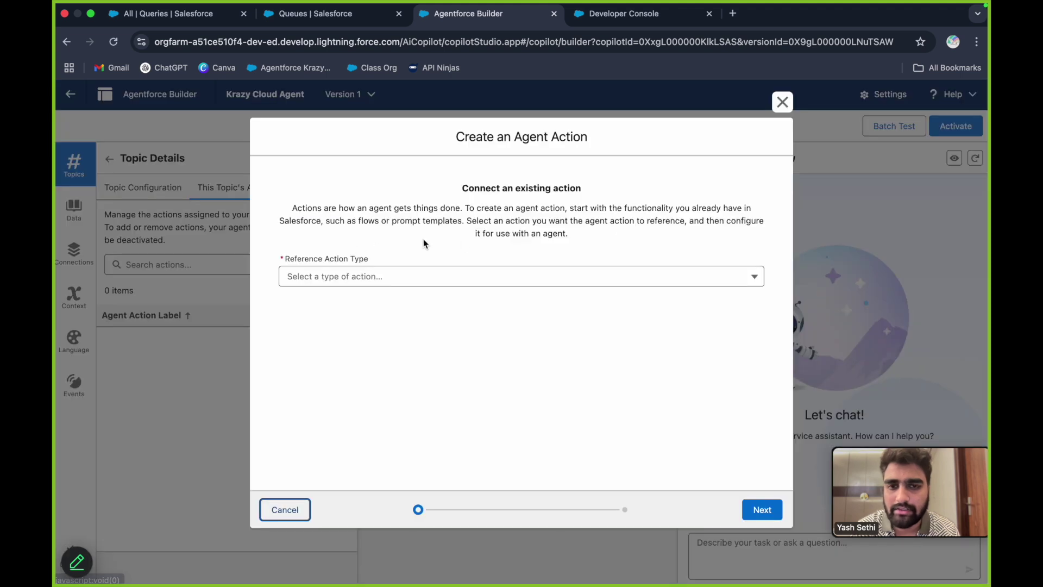
Reference the Apex invocable method Assign Student Query to Queue for the new action
click(397, 278)
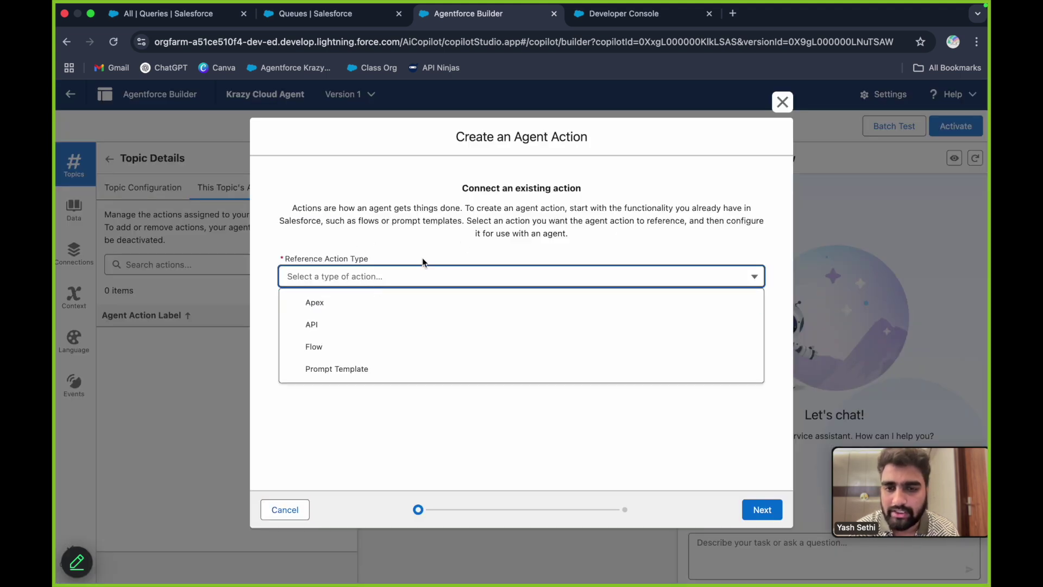
click(357, 304)
click(371, 320)
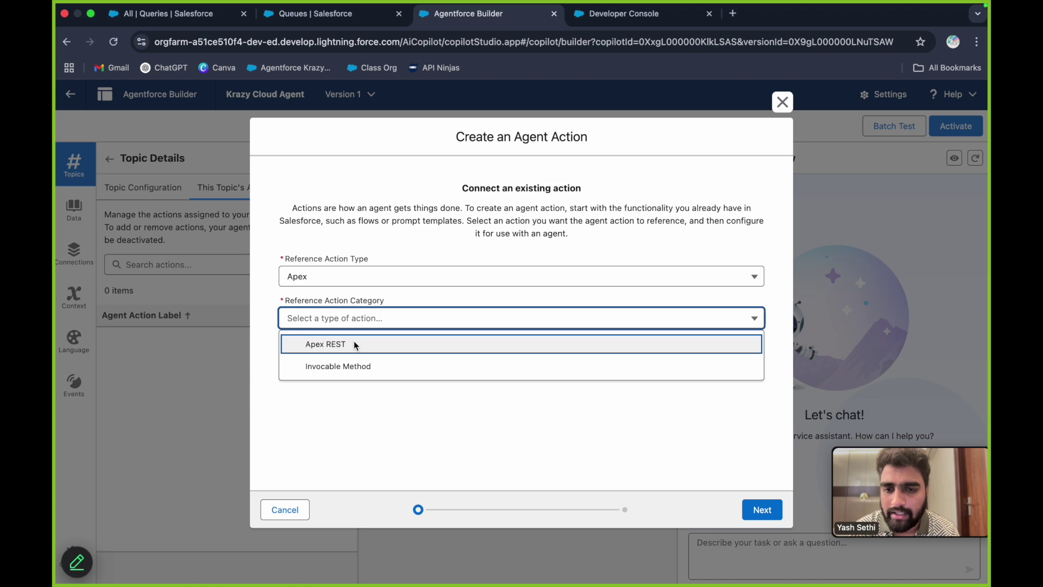
click(354, 365)
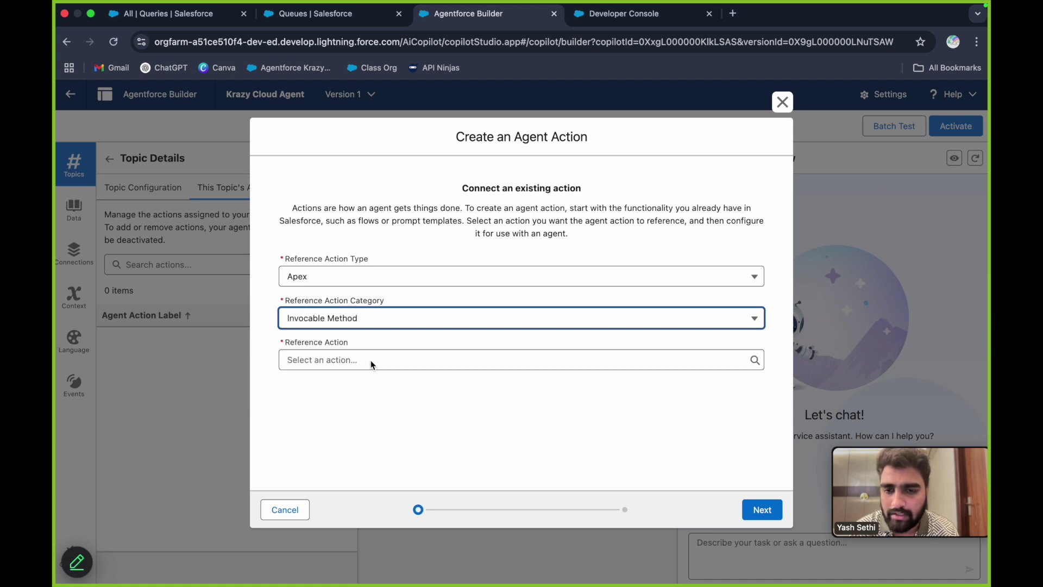
click(371, 361)
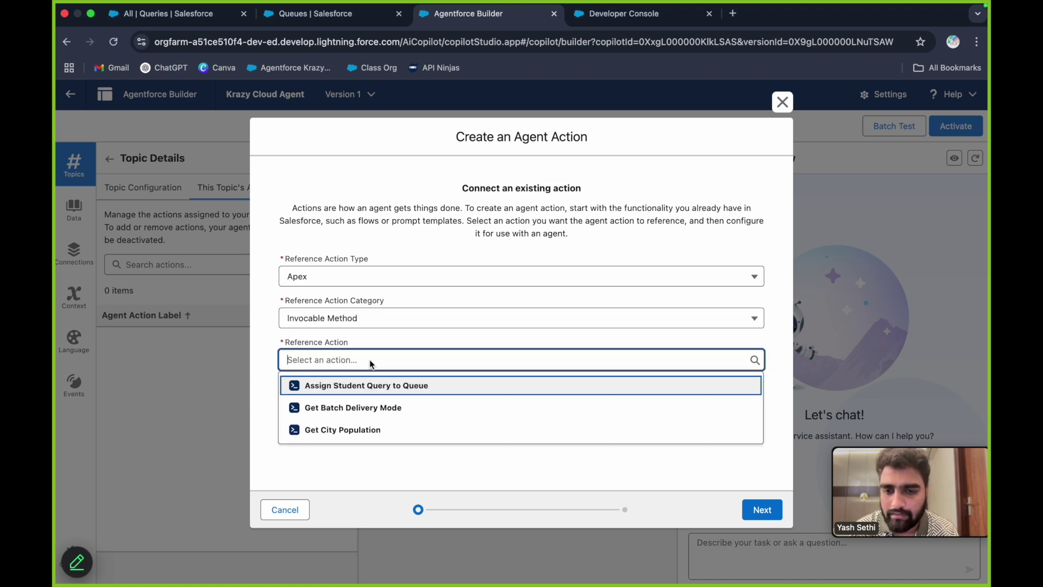
click(380, 387)
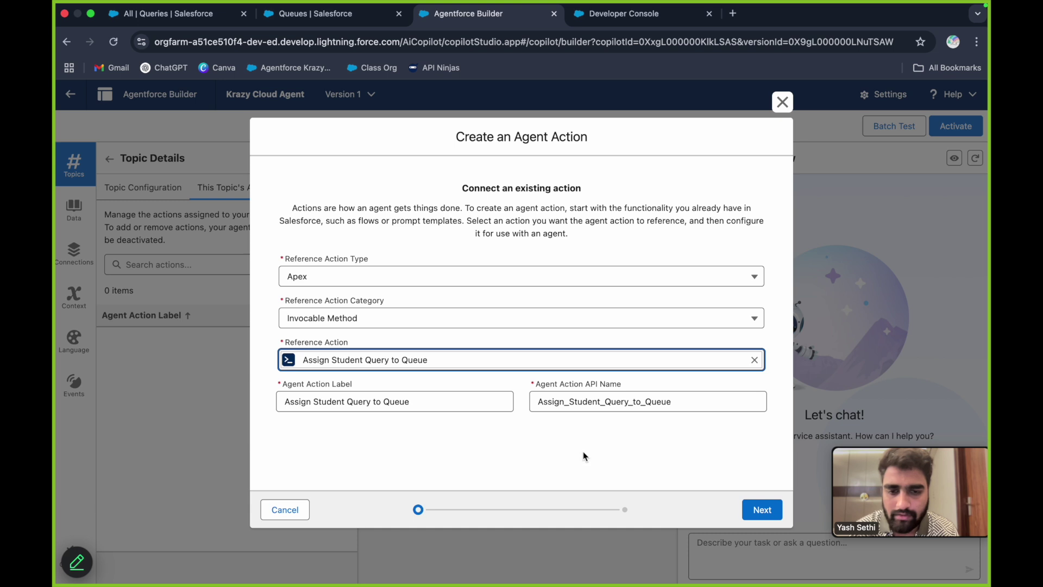
click(760, 517)
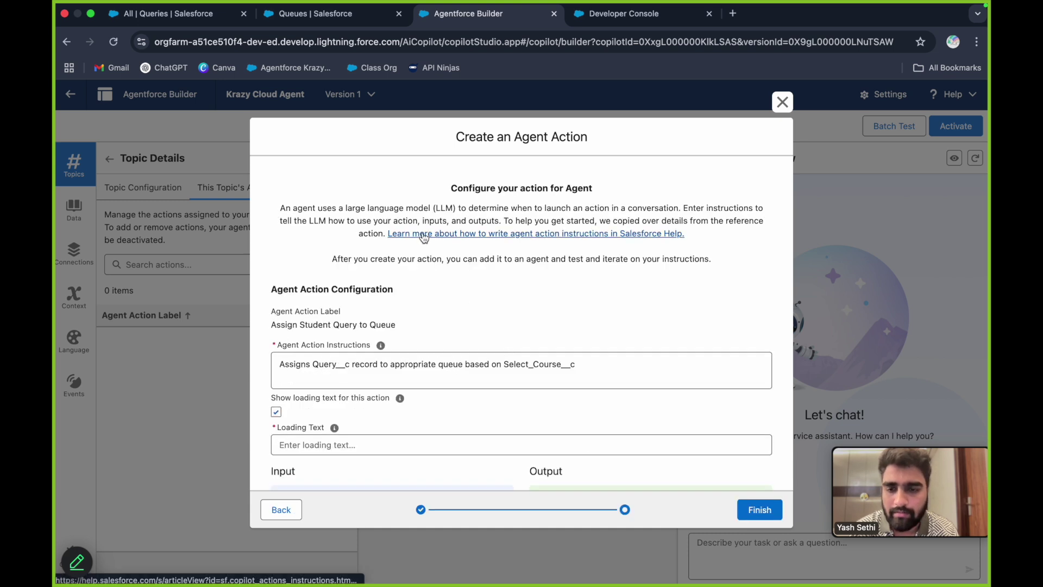
Turn off loading text and set the input instruction to 'Thiz is a required field'
scroll(423, 238, down, 5)
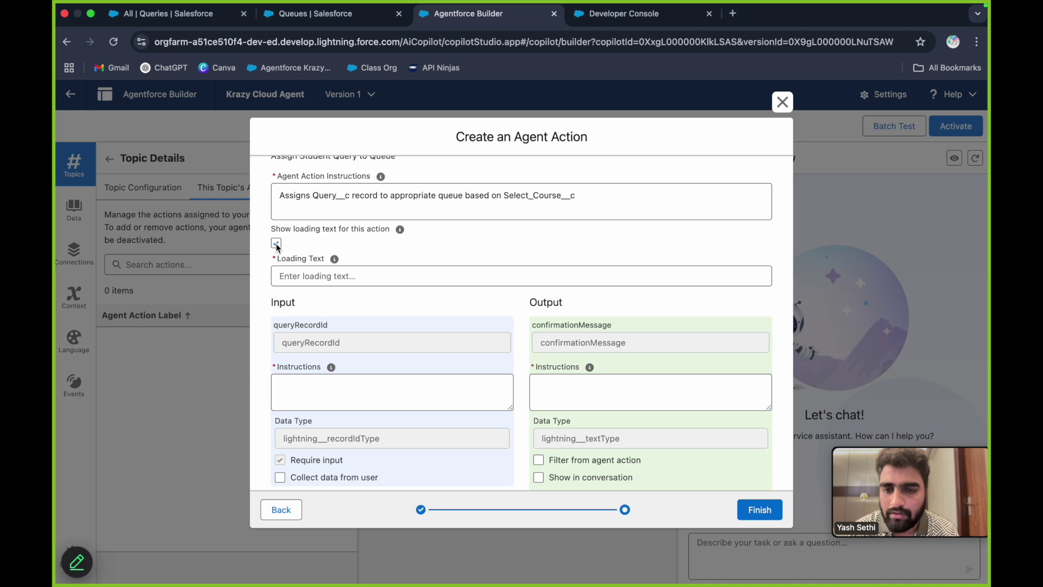
click(276, 243)
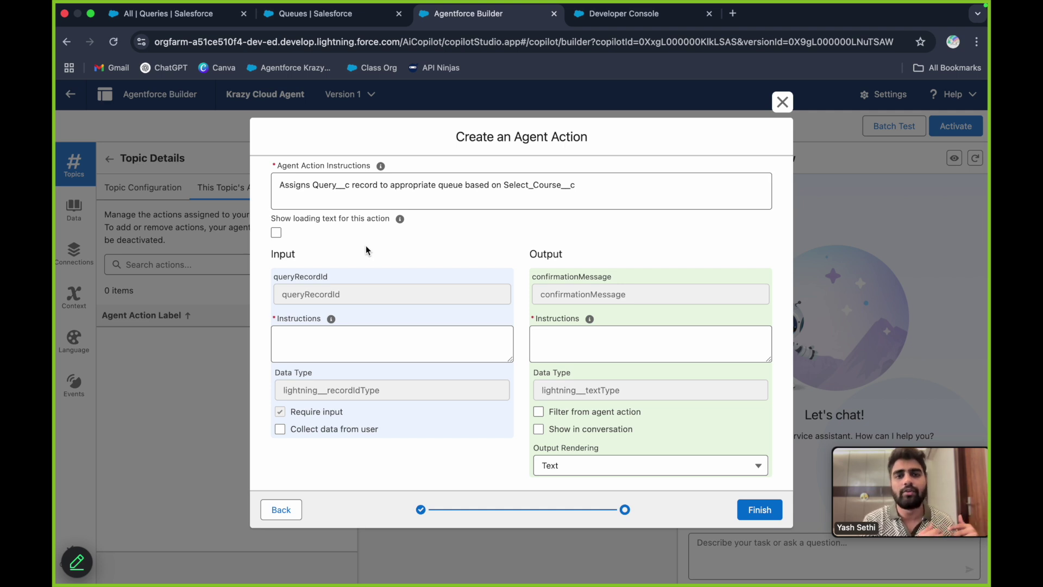
scroll(366, 246, down, 1)
click(347, 334)
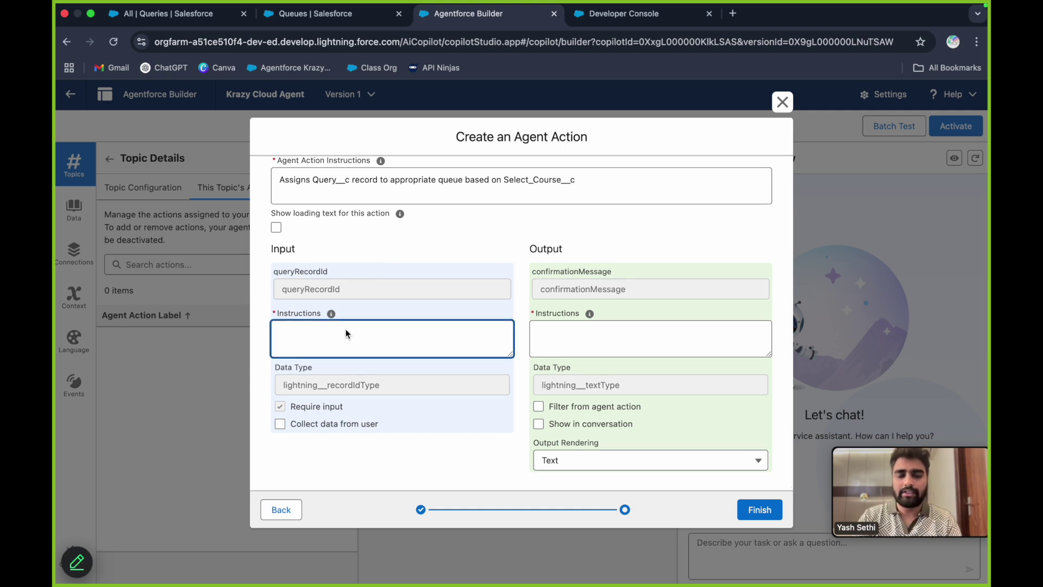
text(Th)
key(BackSpace)
key(BackSpace)
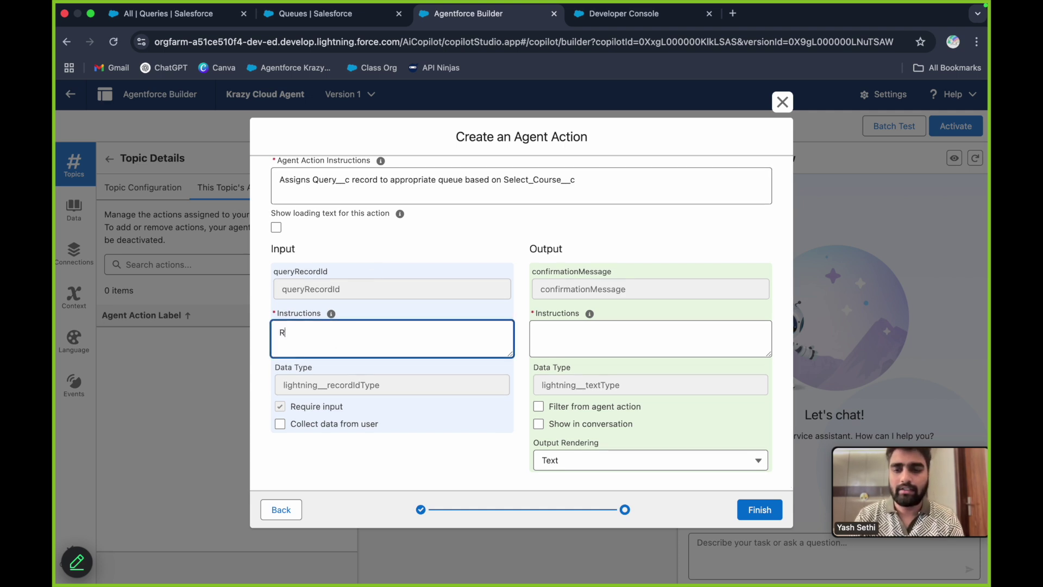
text(Thiz is a)
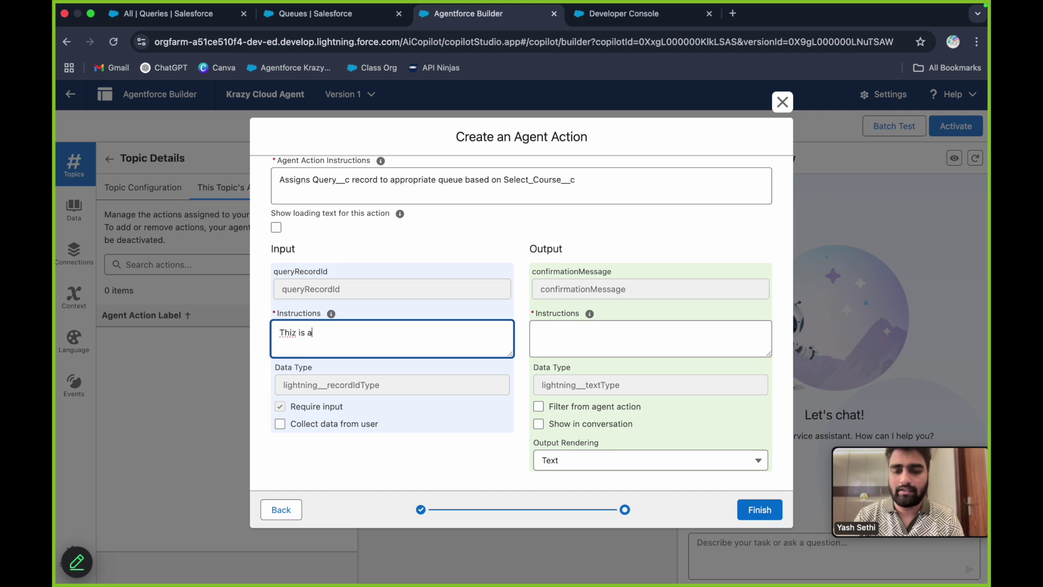
text( required field)
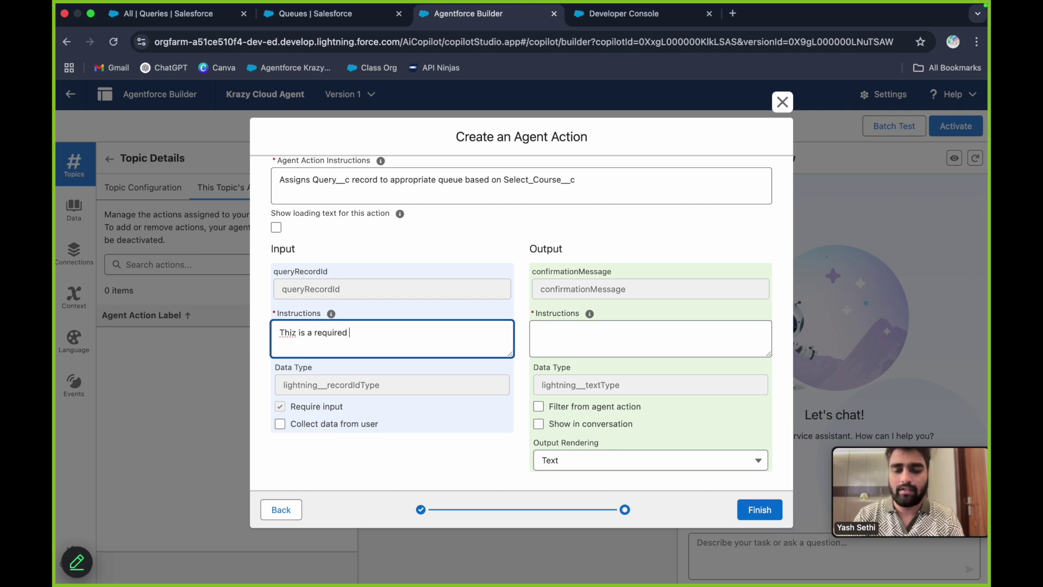
Set the output instruction to 'this is the confirmation message', show it in conversation, and try saving
click(588, 341)
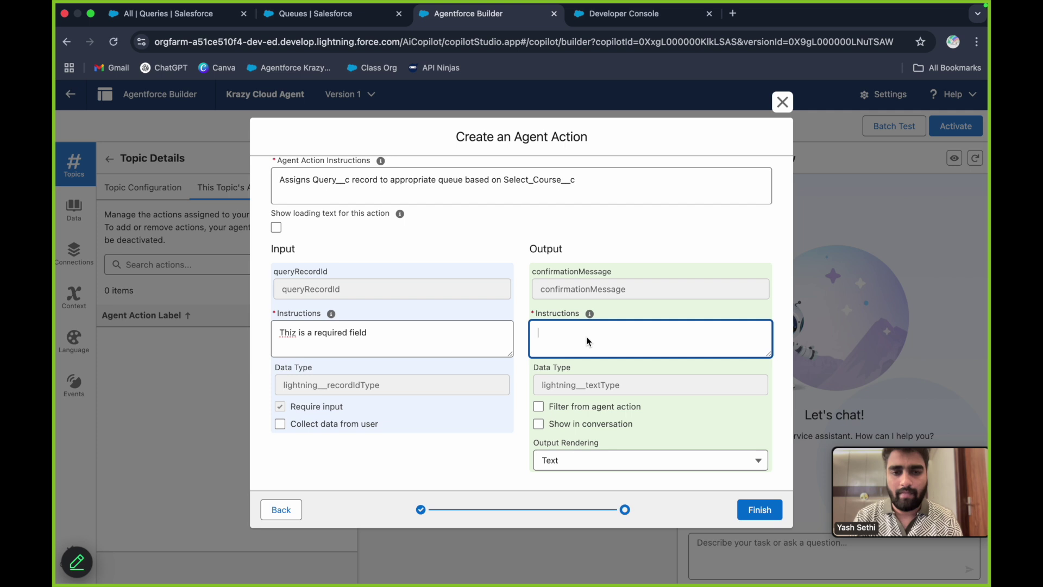
text(this is th)
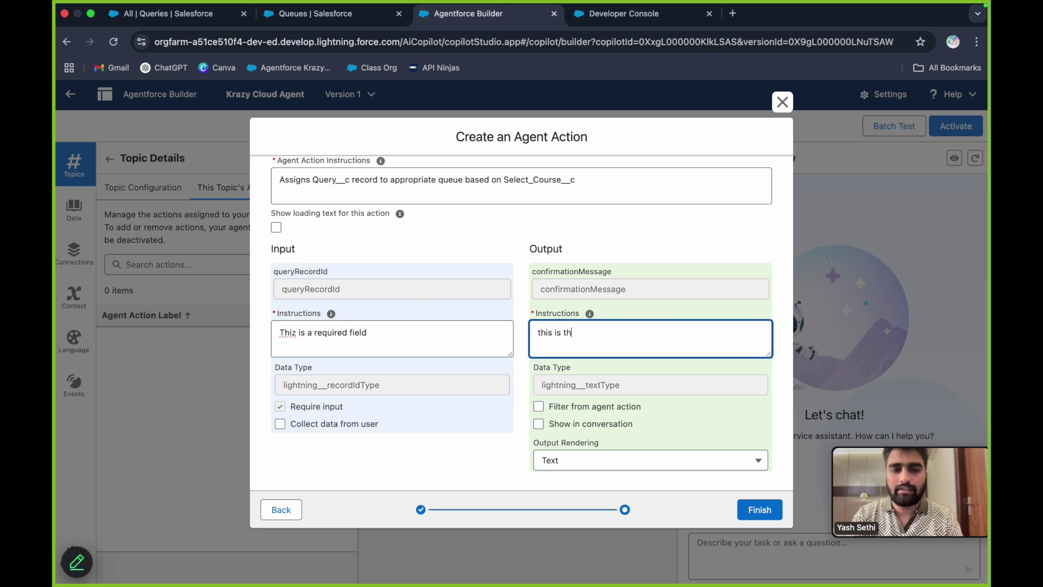
text(e confi)
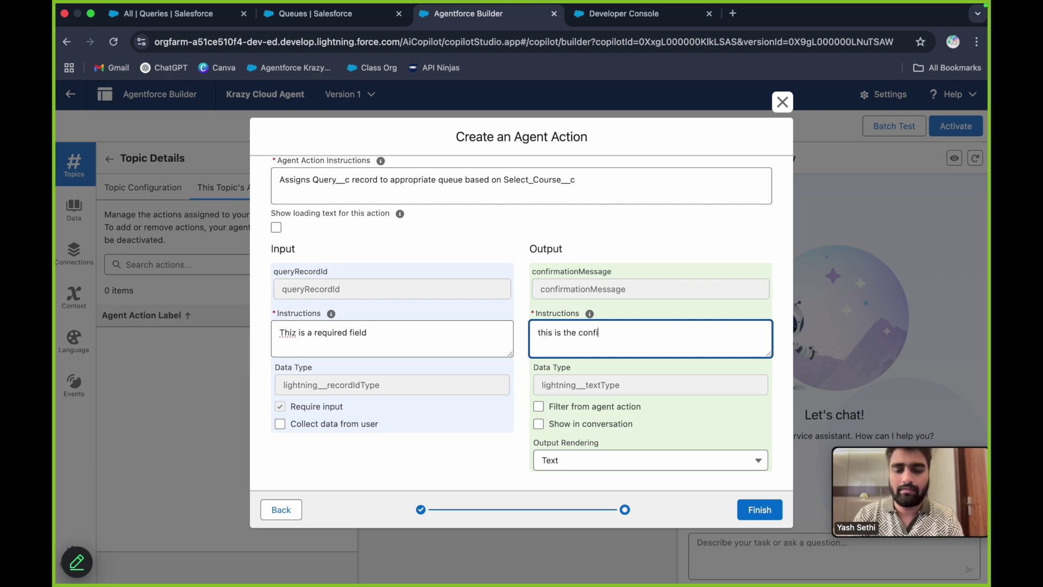
text(rmation messages)
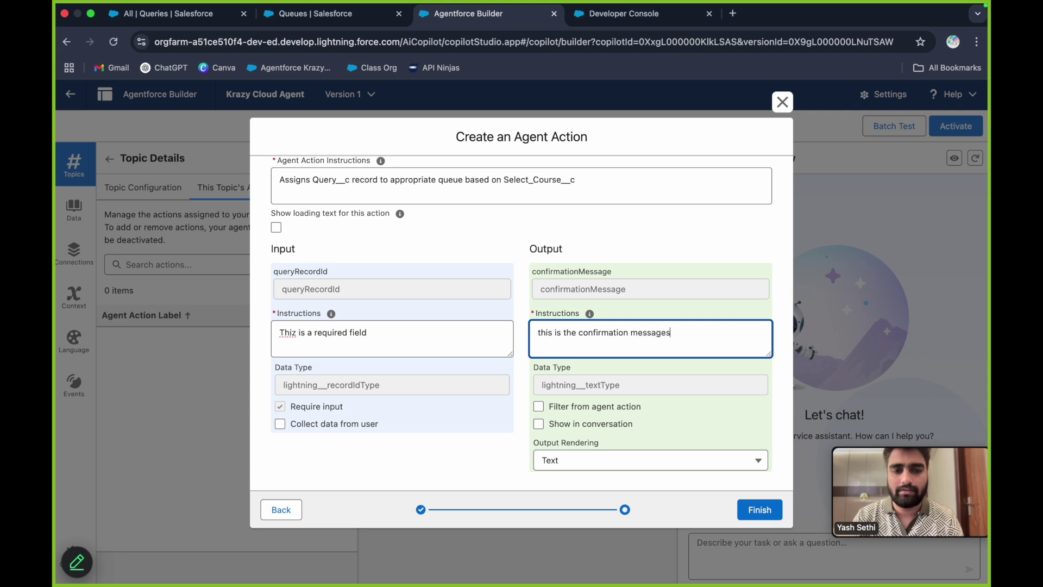
key(BackSpace)
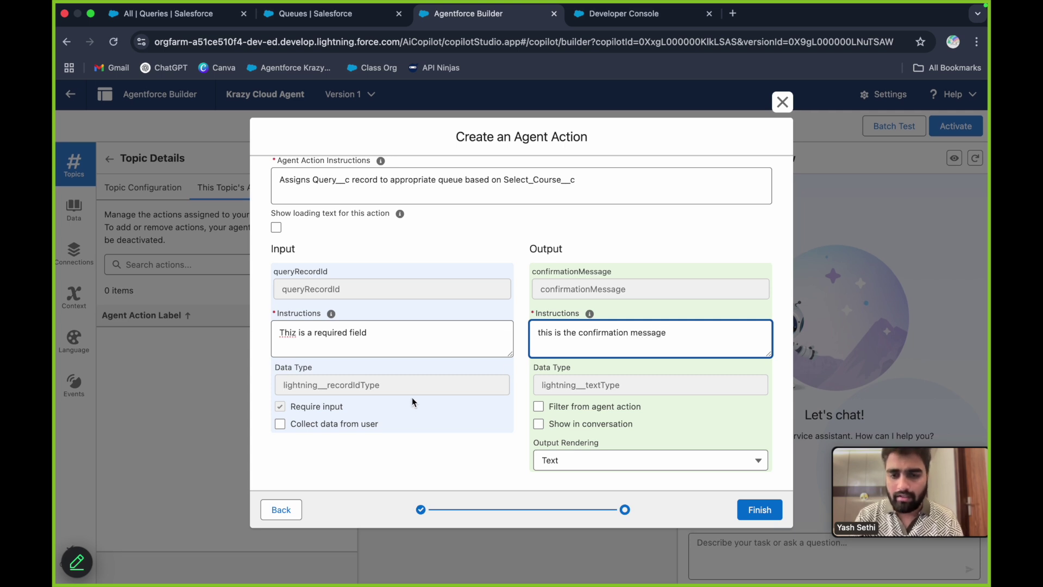
click(580, 426)
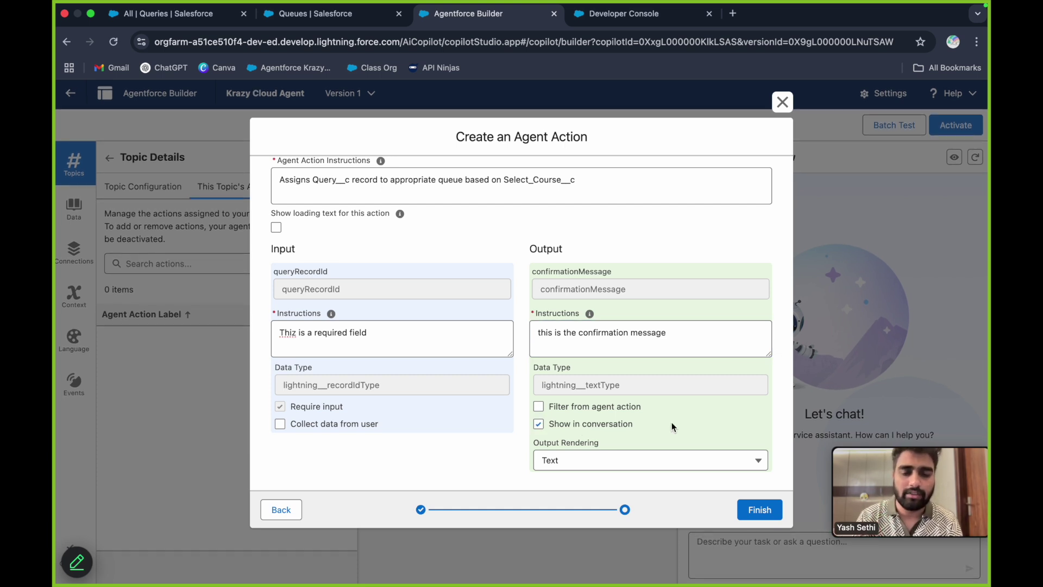
click(763, 513)
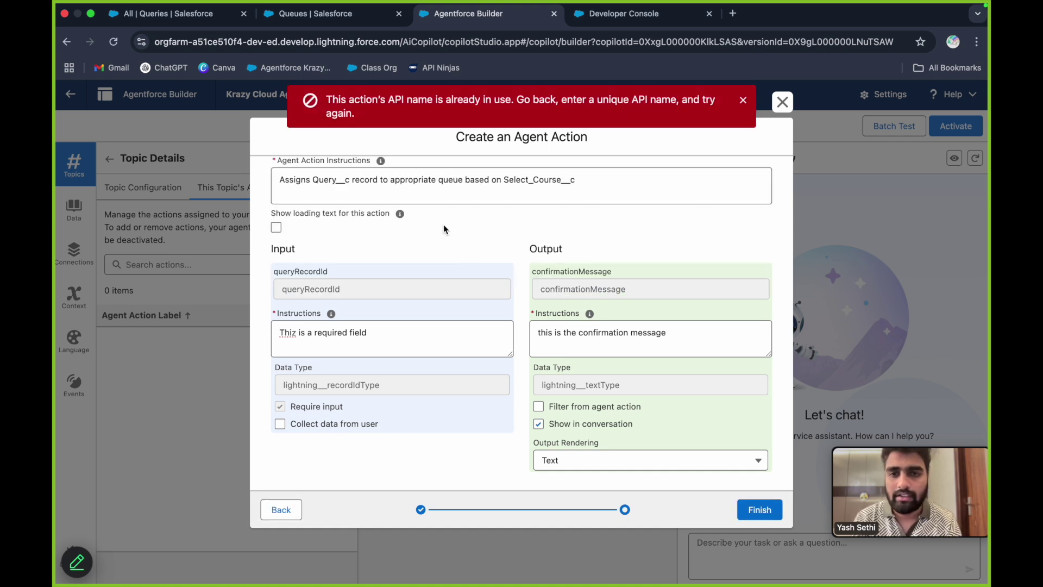
Return to the connect step and place the cursor in the Agent Action API Name field
scroll(444, 225, up, 3)
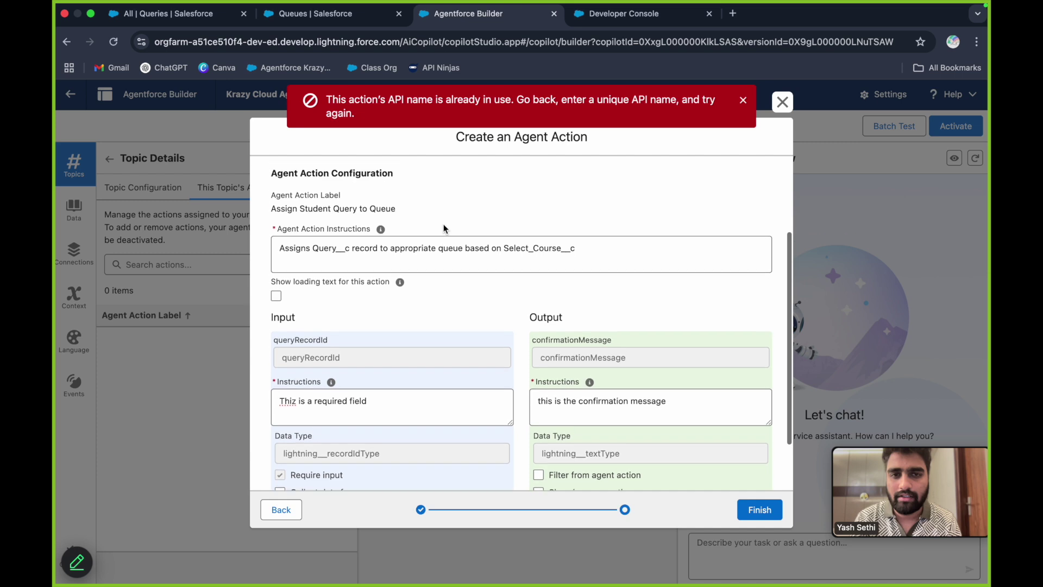
scroll(443, 224, up, 3)
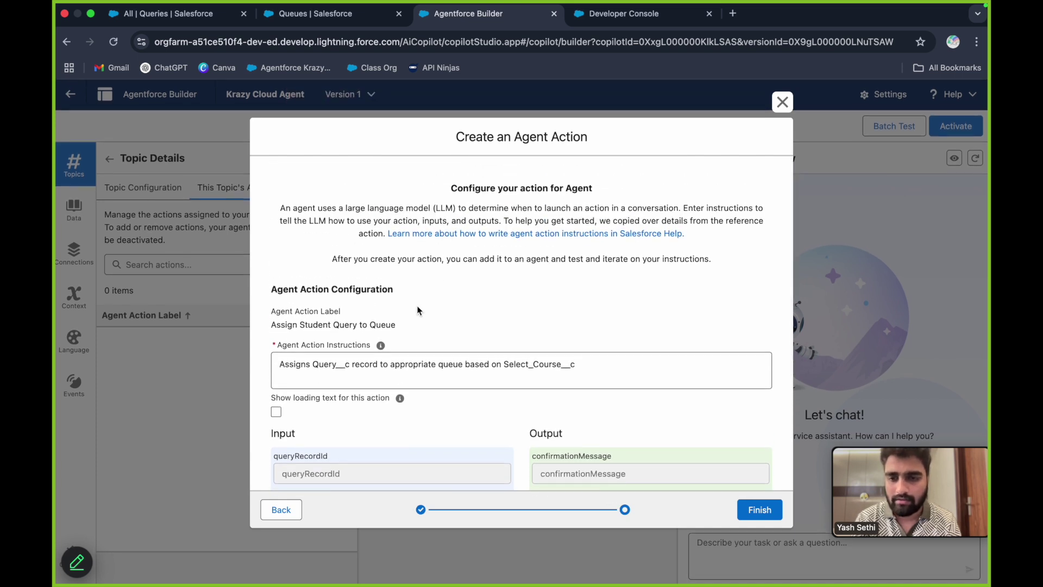
scroll(418, 311, down, 3)
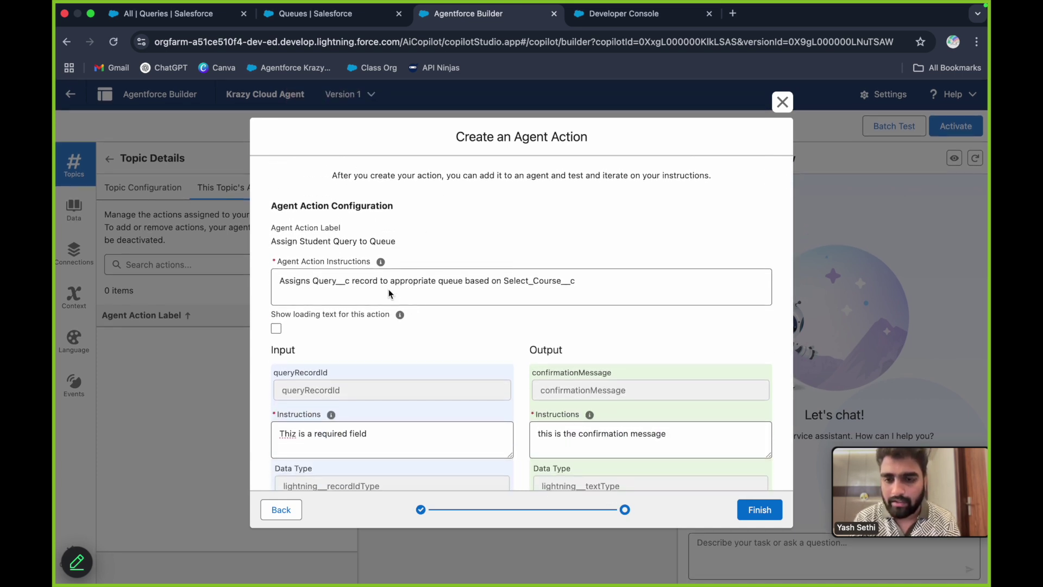
scroll(389, 294, up, 3)
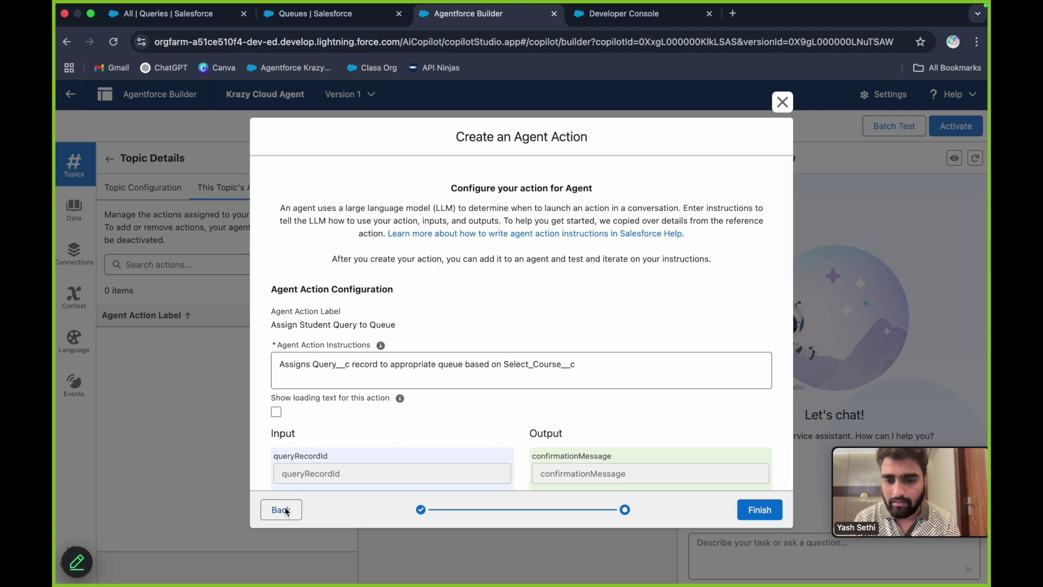
click(284, 508)
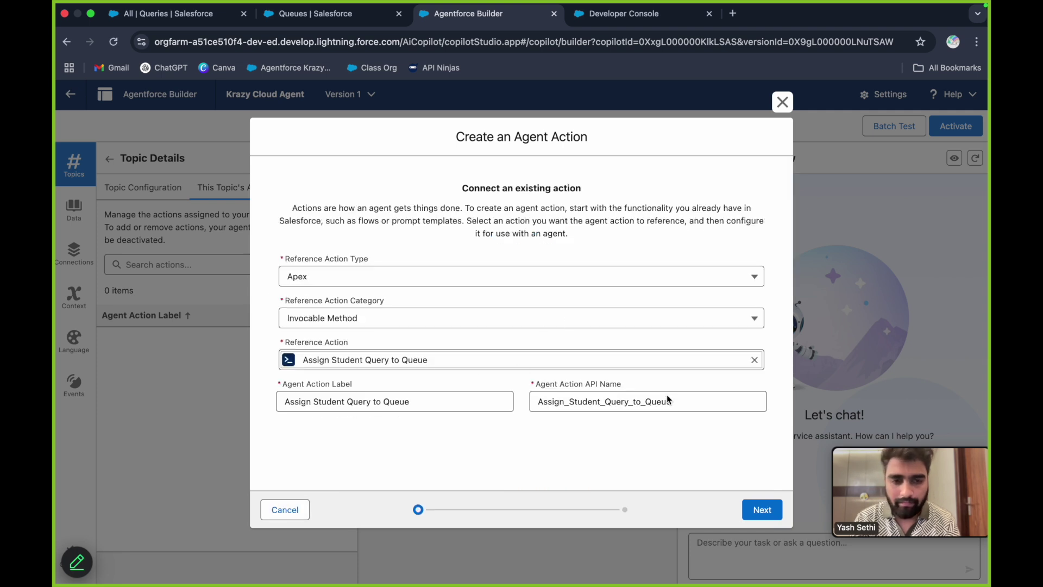
click(681, 407)
Rename the API name to Assign_Student_Query_to_Queue2, turn off loading text, and show confirmationMessage in conversation
text(2)
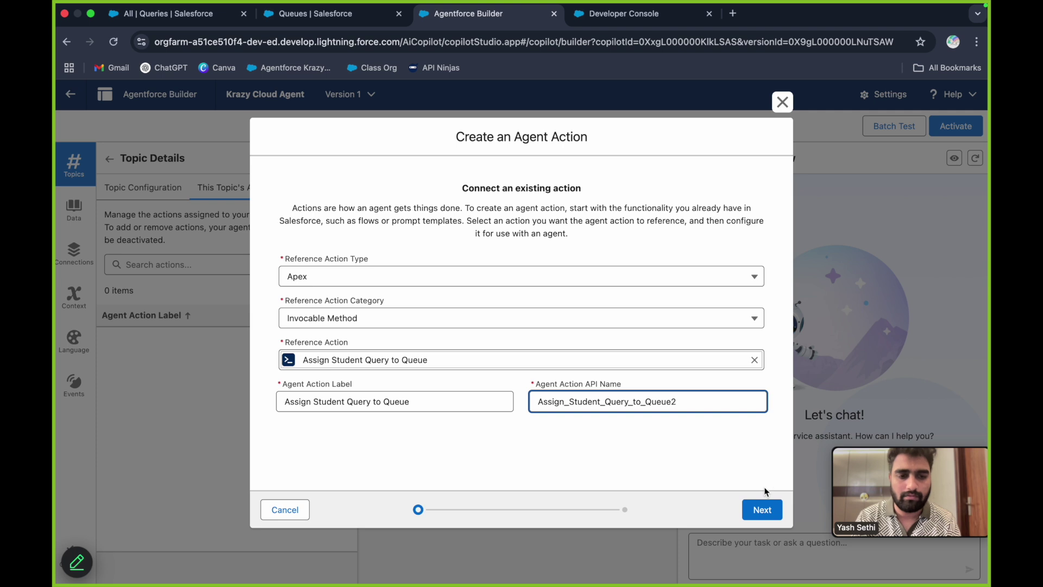
click(763, 510)
scroll(476, 207, down, 5)
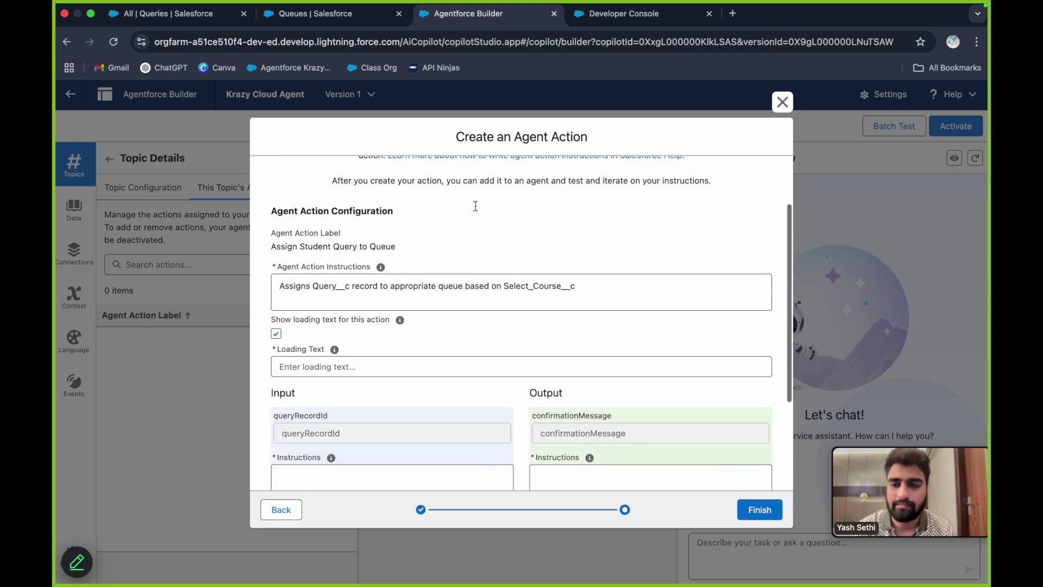
click(763, 514)
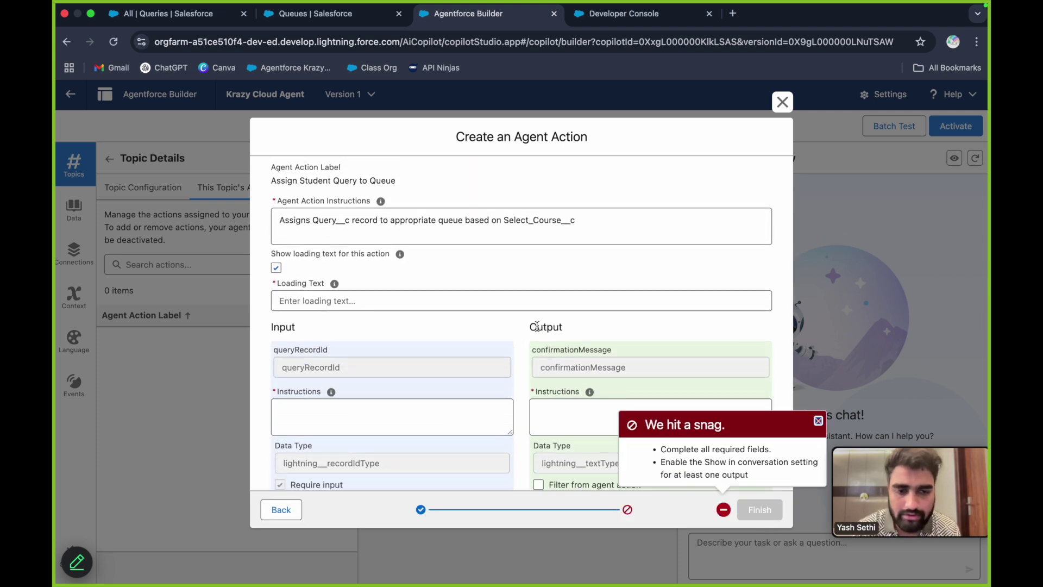
scroll(406, 282, up, 2)
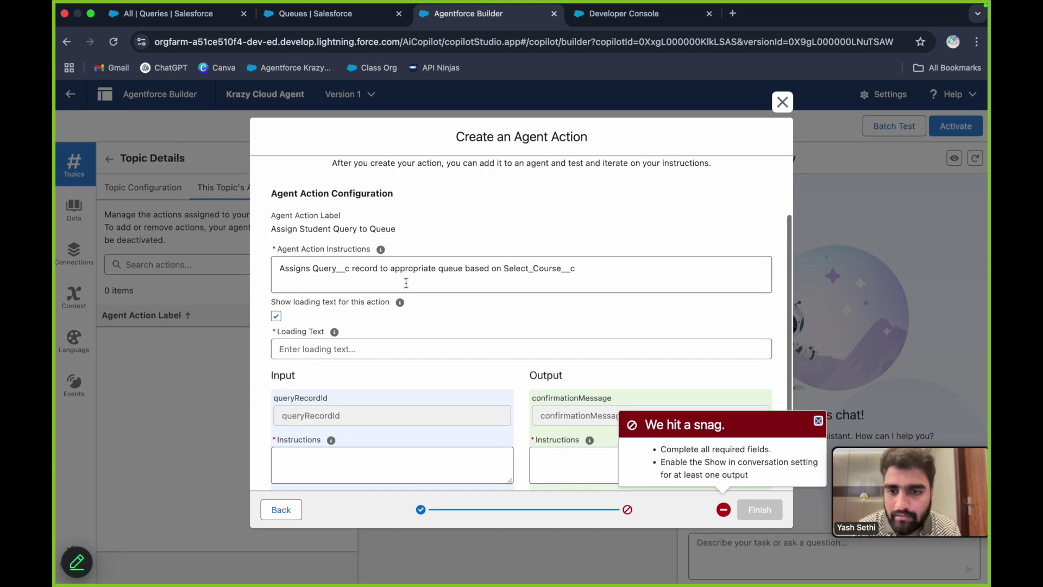
click(276, 316)
scroll(489, 381, down, 2)
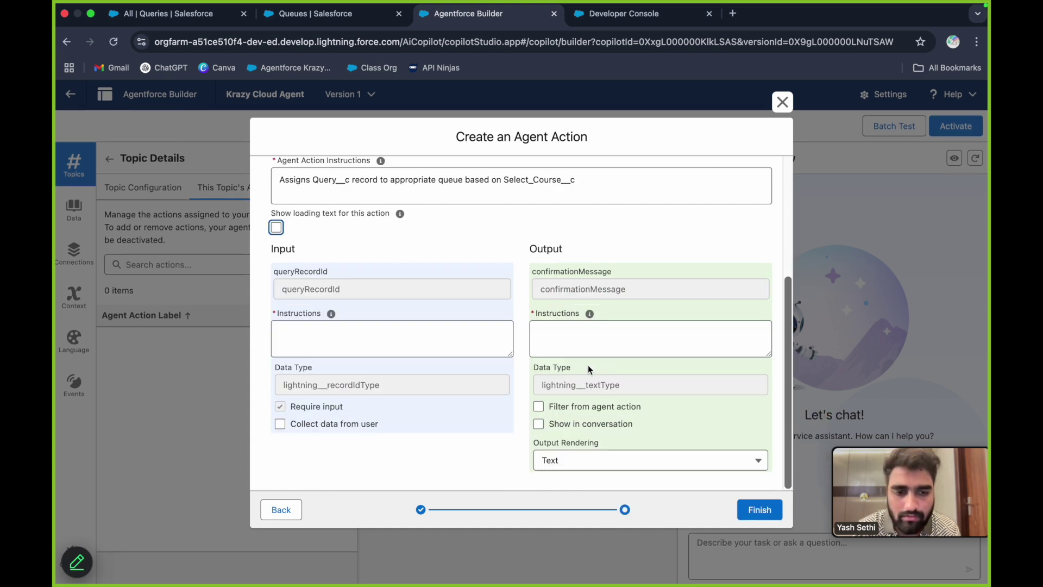
click(760, 512)
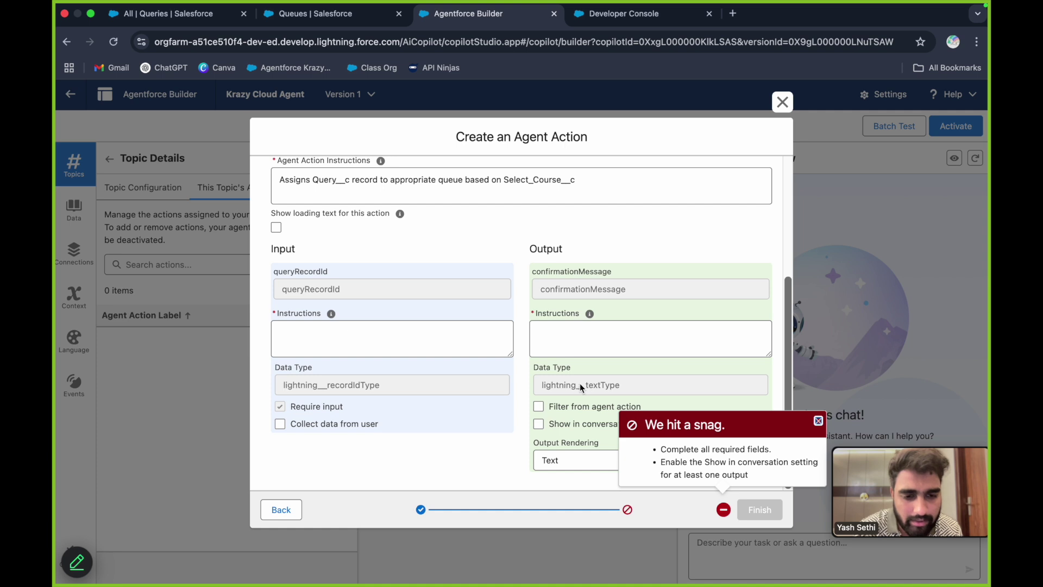
click(565, 426)
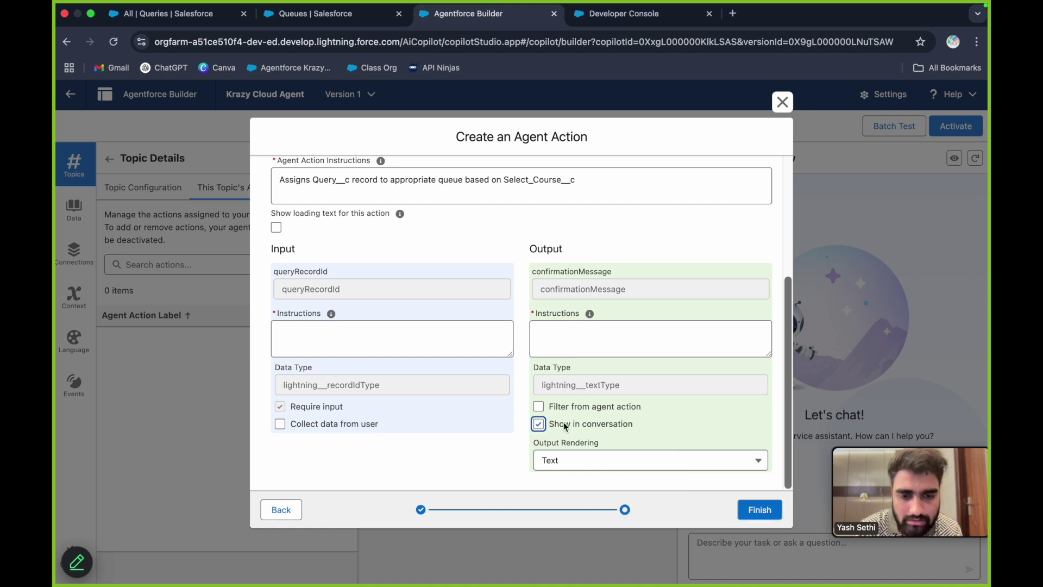
click(754, 510)
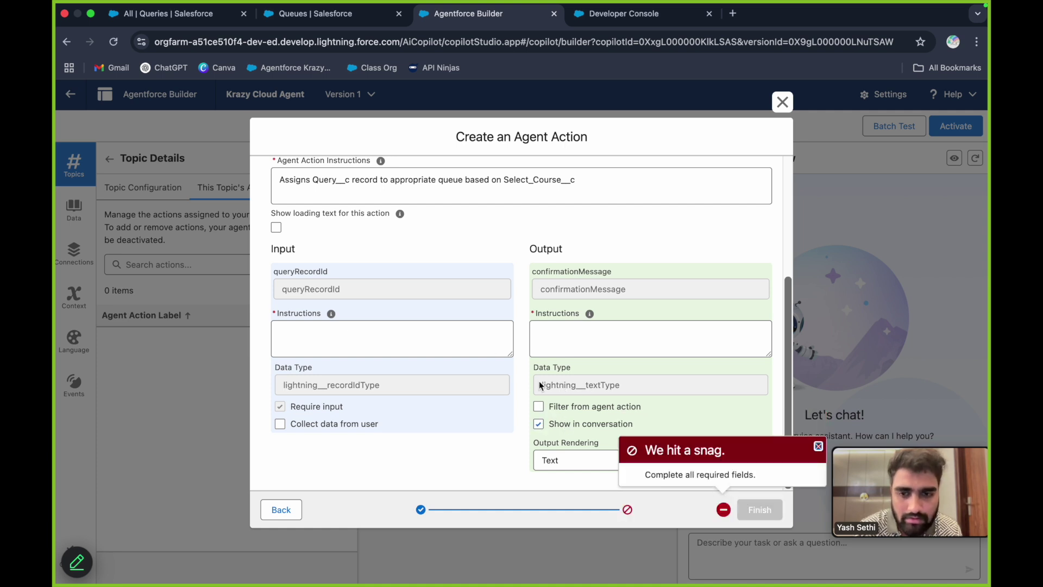
Fill the queryRecordId and confirmationMessage instructions, save the action, and restart the preview session
scroll(488, 346, up, 5)
scroll(487, 345, down, 4)
scroll(488, 345, down, 1)
click(365, 333)
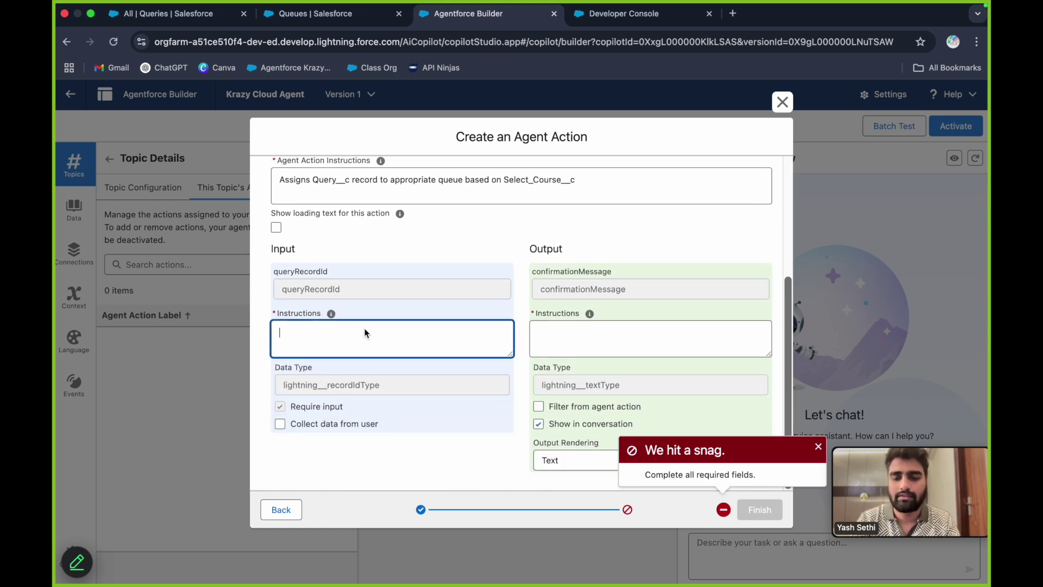
text(This is a required field)
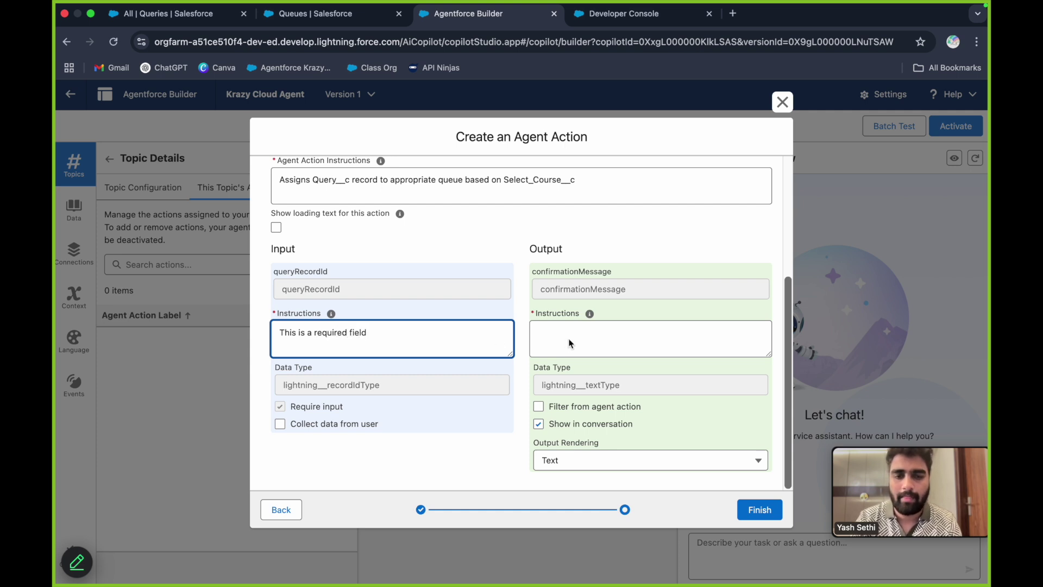
click(570, 343)
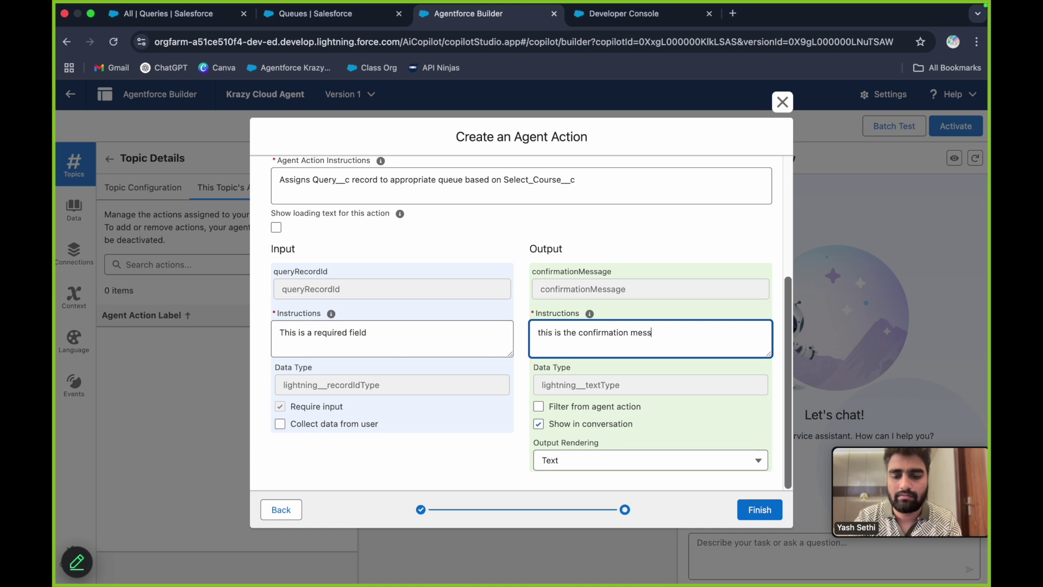
click(755, 509)
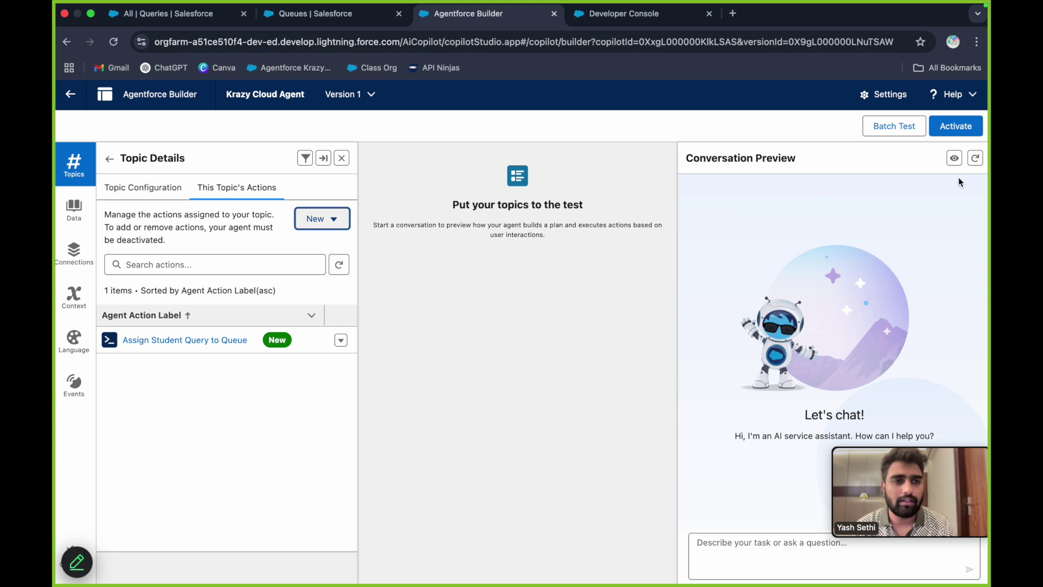
click(976, 159)
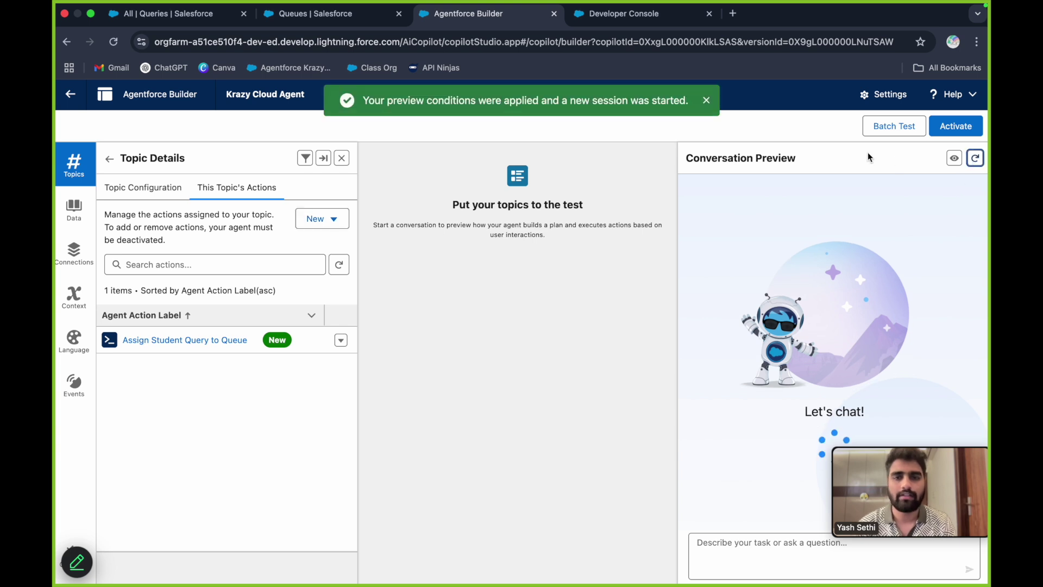
Change Q-01's owner from the Salesforce Department queue to an individual user
click(161, 17)
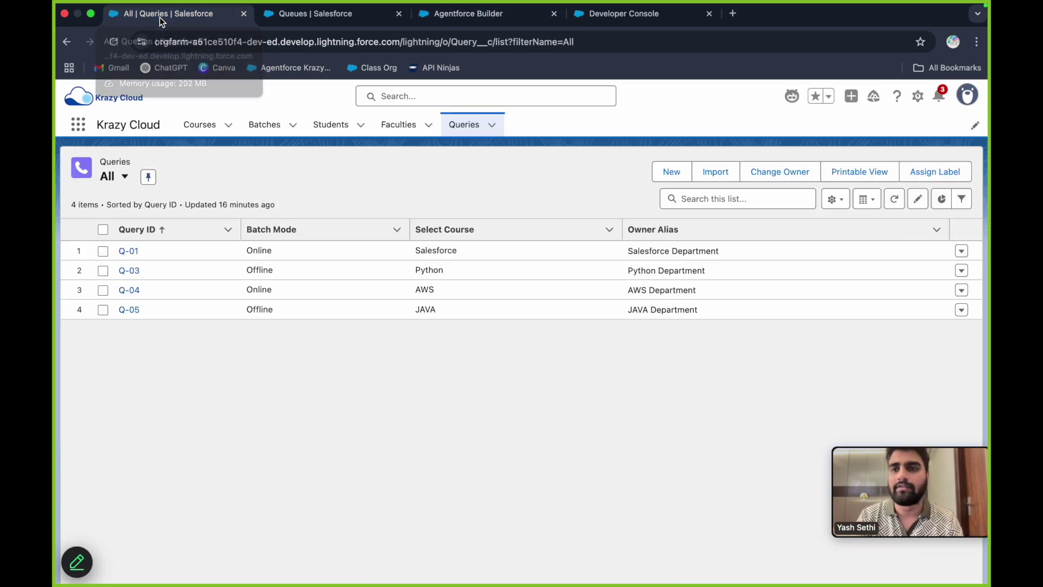
click(129, 251)
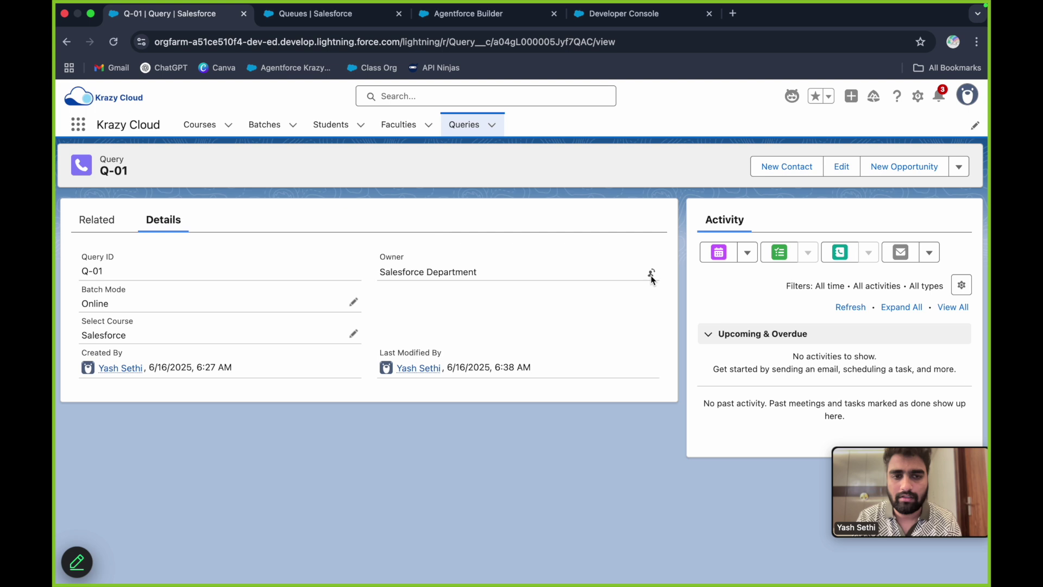
click(651, 275)
click(346, 284)
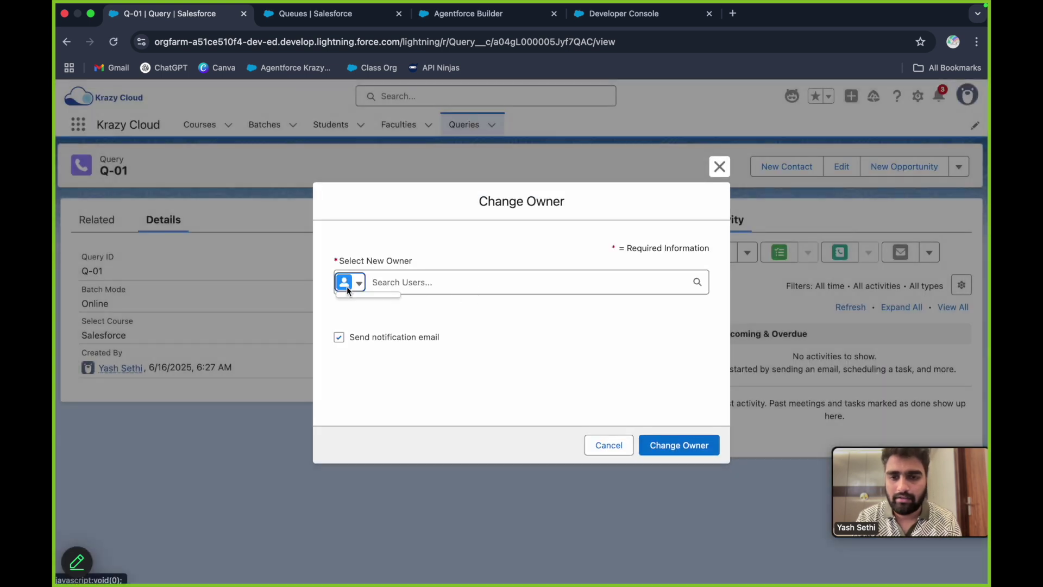
click(426, 280)
click(348, 285)
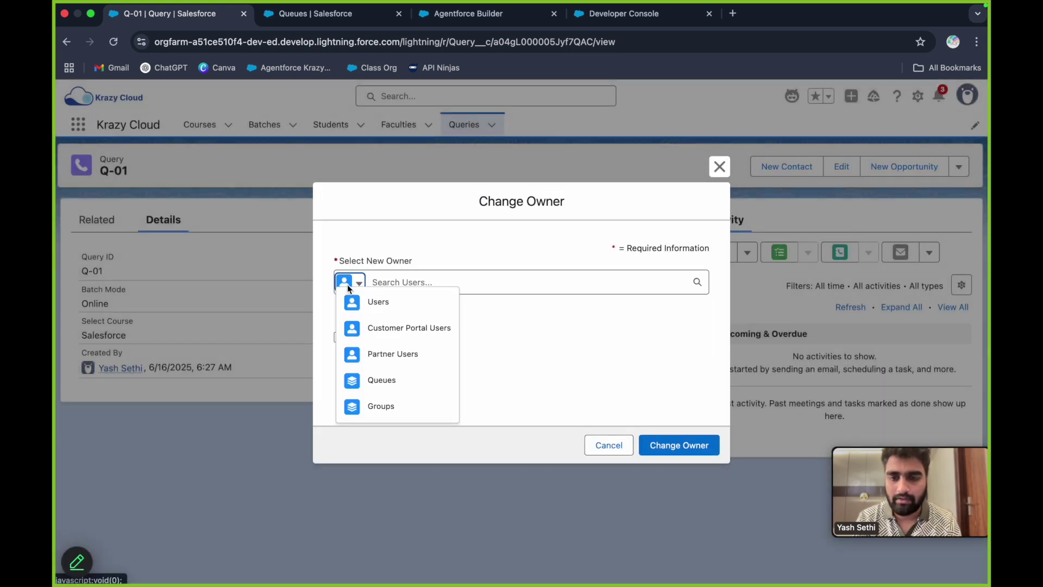
click(403, 310)
click(426, 283)
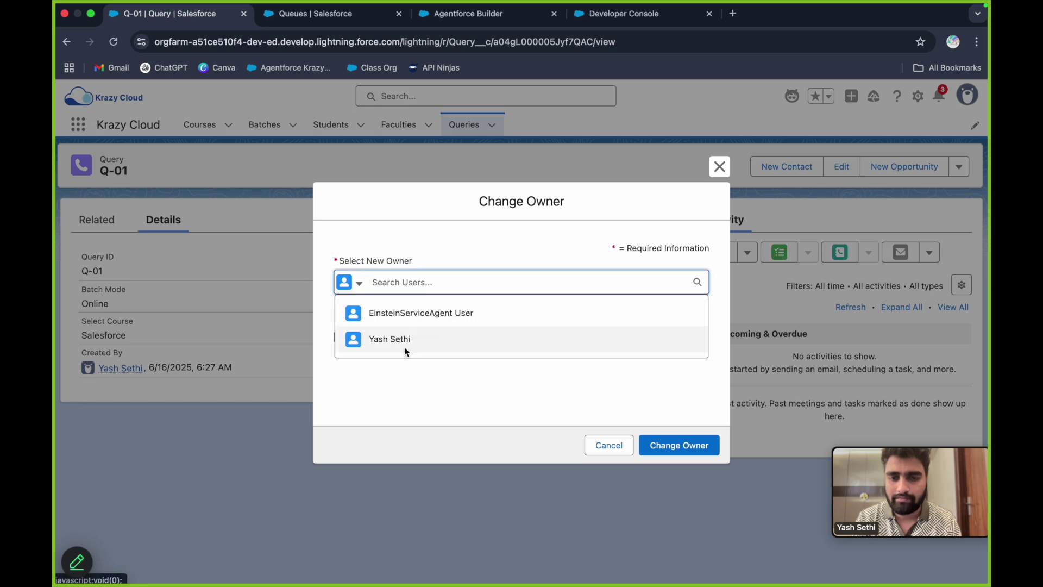
click(391, 337)
click(686, 444)
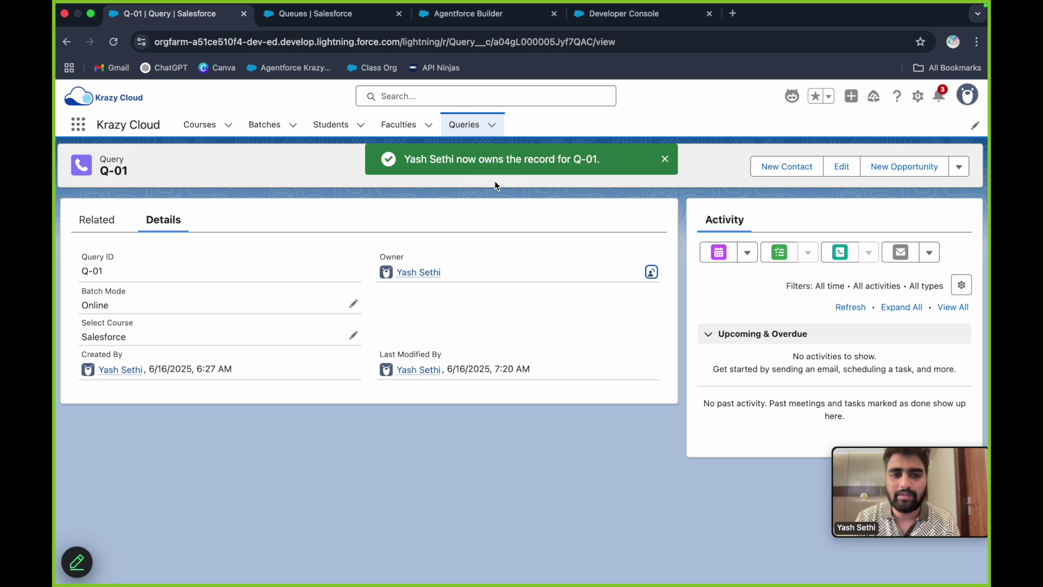
Select the Q-01 record ID in the page address and switch to the Developer Console
click(527, 48)
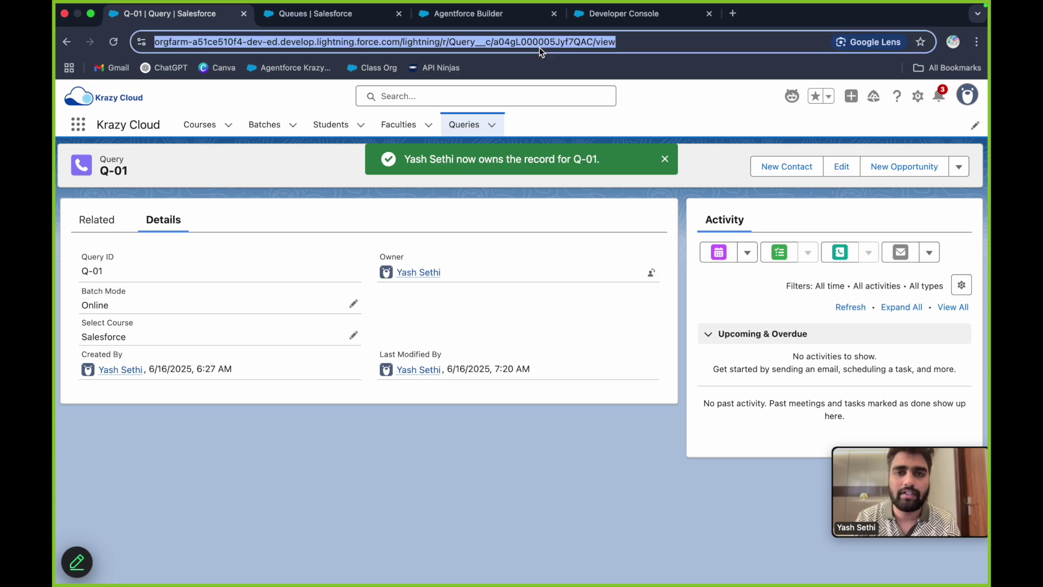
click(568, 41)
double_click(568, 41)
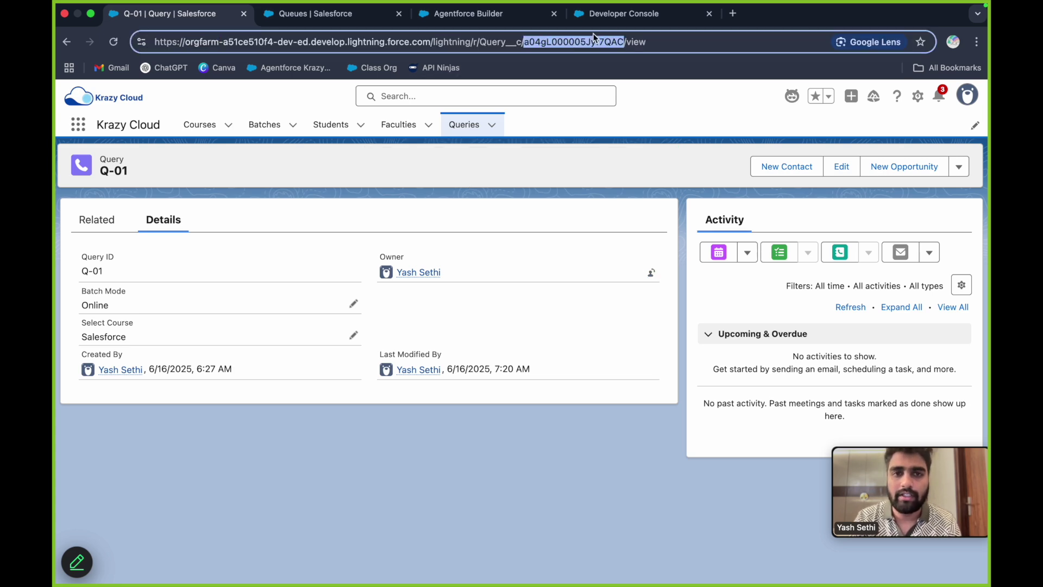
click(620, 14)
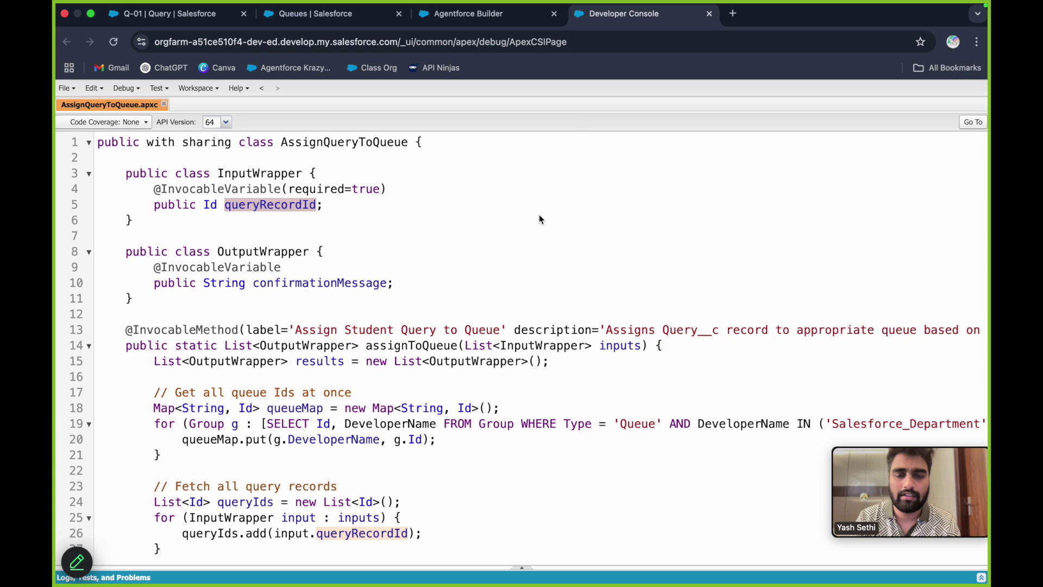
Back in Agentforce Builder, restart the conversation preview session and return to the four-topic list
click(451, 13)
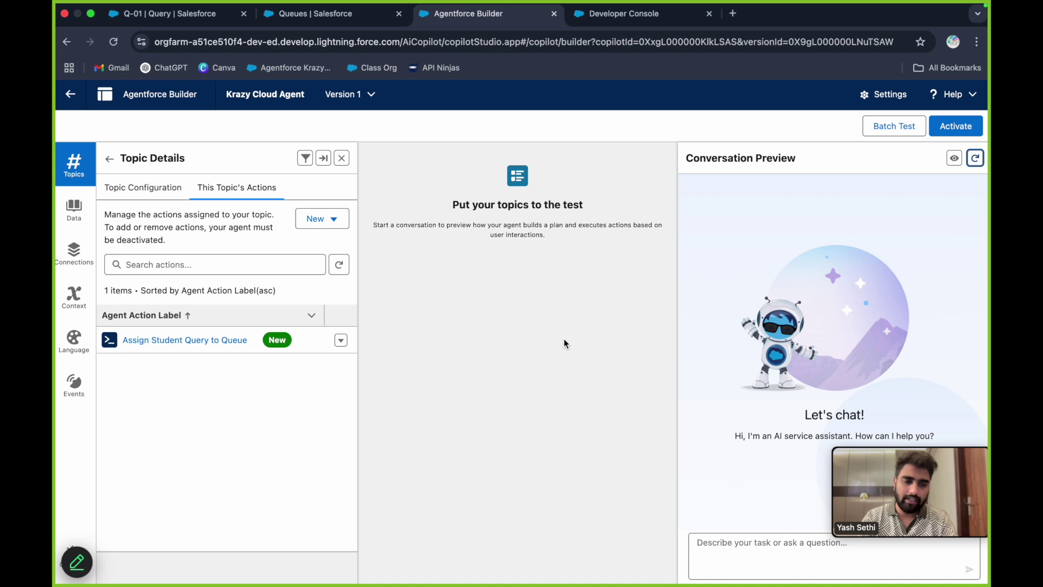
drag(905, 443, 905, 381)
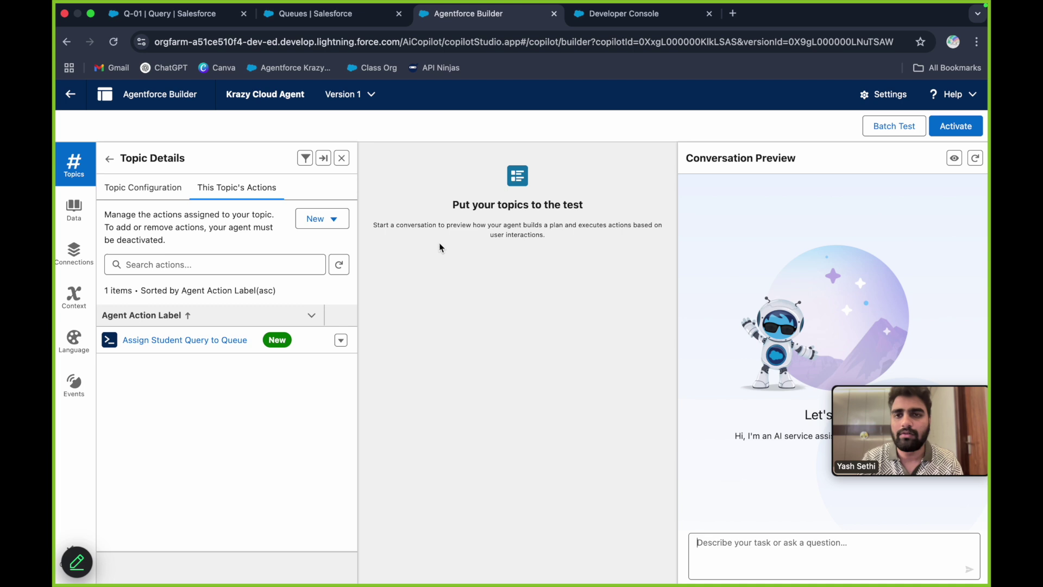
click(187, 16)
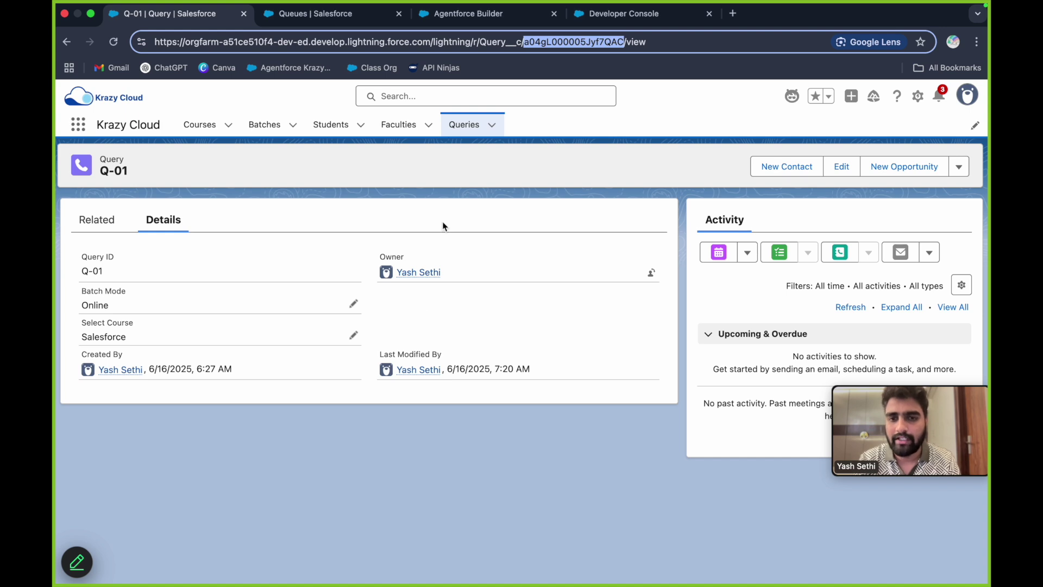
click(478, 16)
click(976, 162)
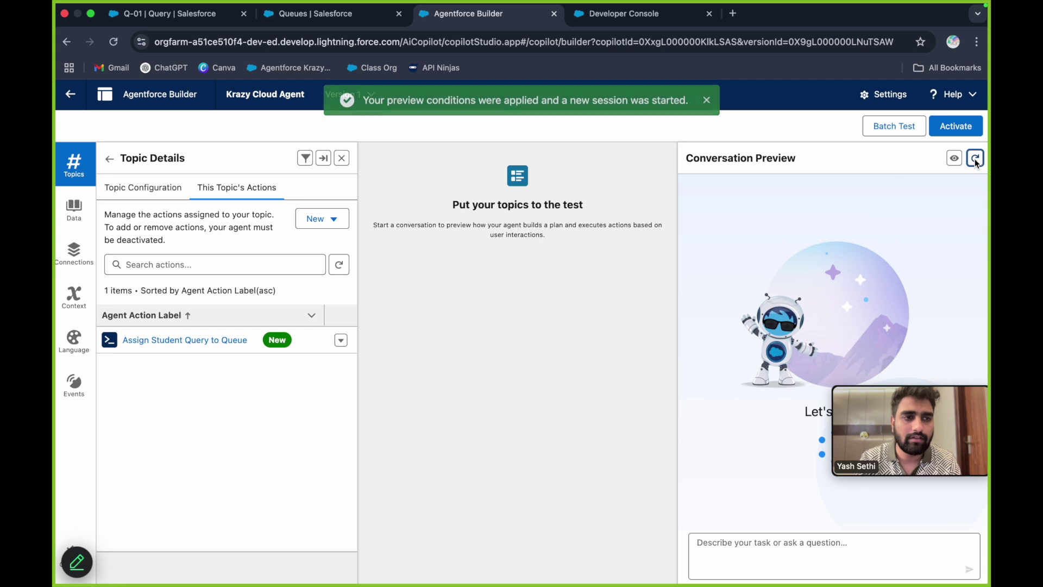
click(756, 543)
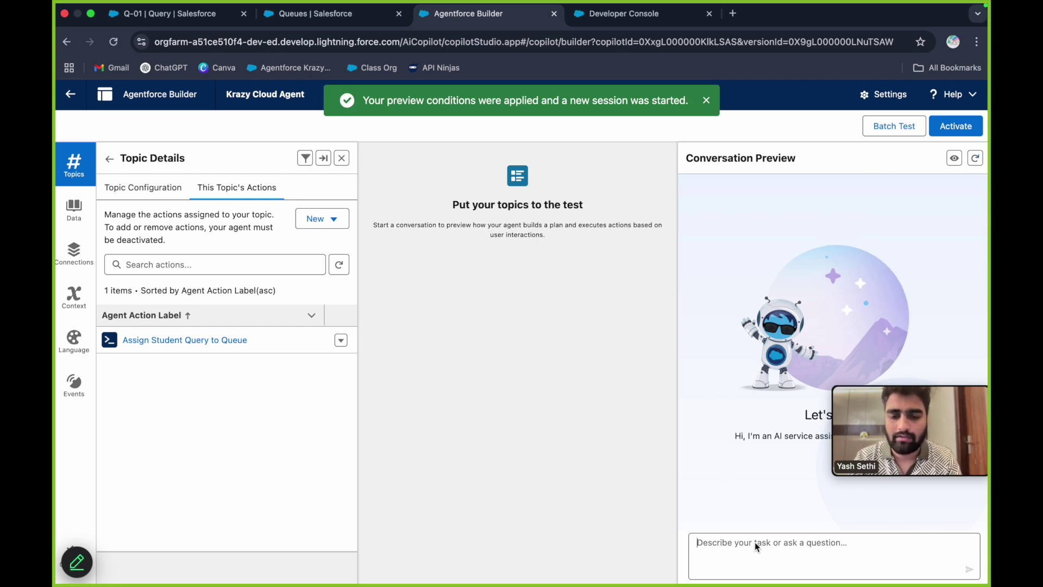
click(109, 159)
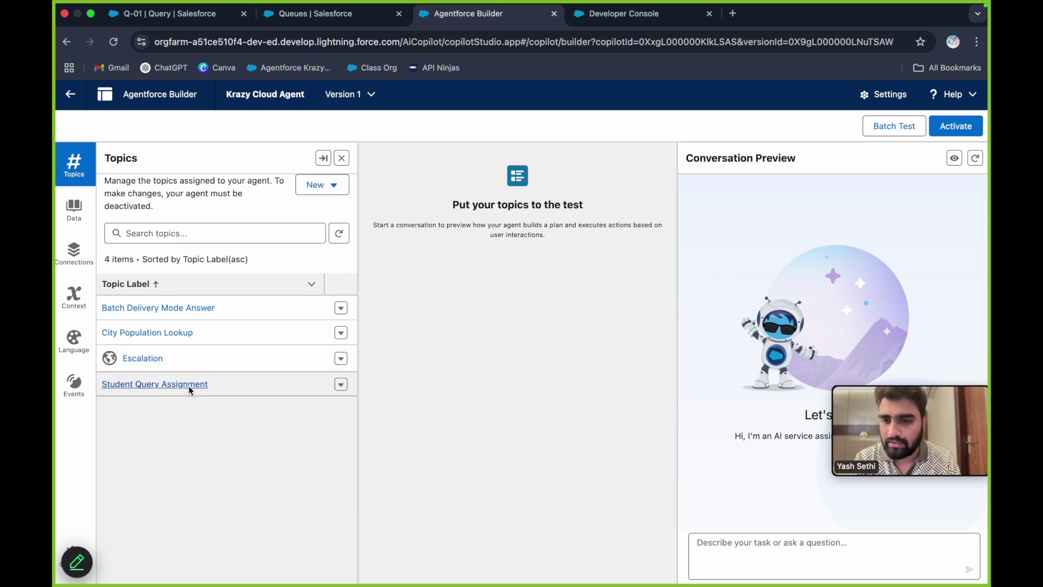
Copy the example request from the Student Query Assignment topic's second instruction
click(188, 386)
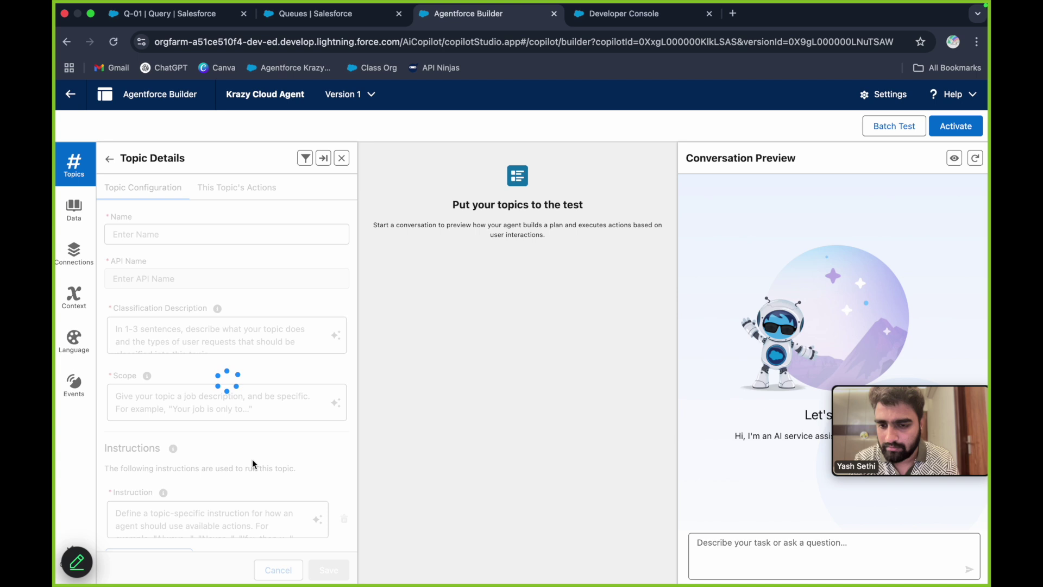
scroll(252, 459, down, 3)
click(241, 478)
drag(240, 478, 209, 493)
key(super+c)
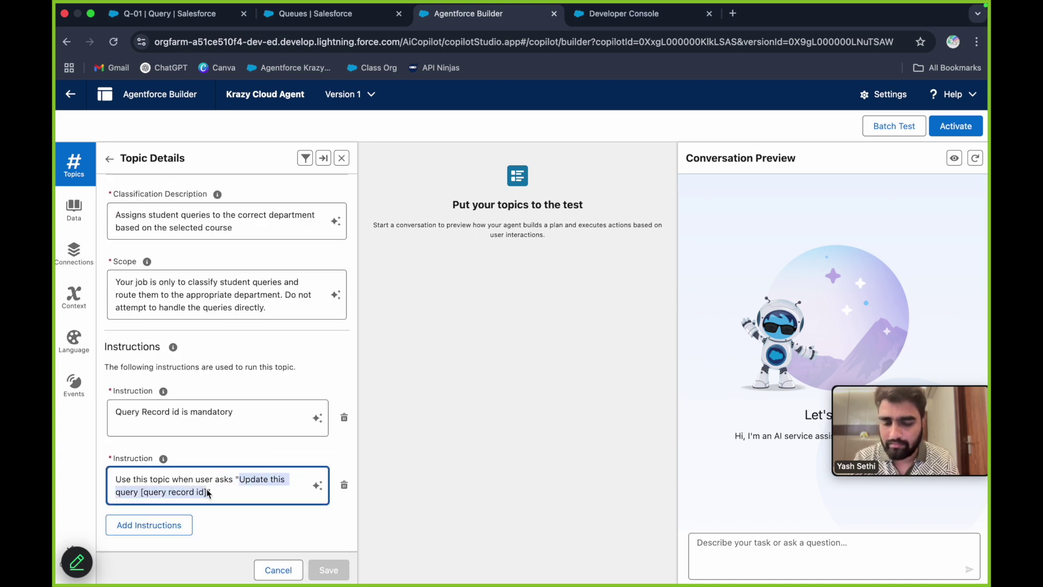
Send 'Update this query' with query Q-01's record ID in the Conversation Preview
click(738, 553)
key(super+v)
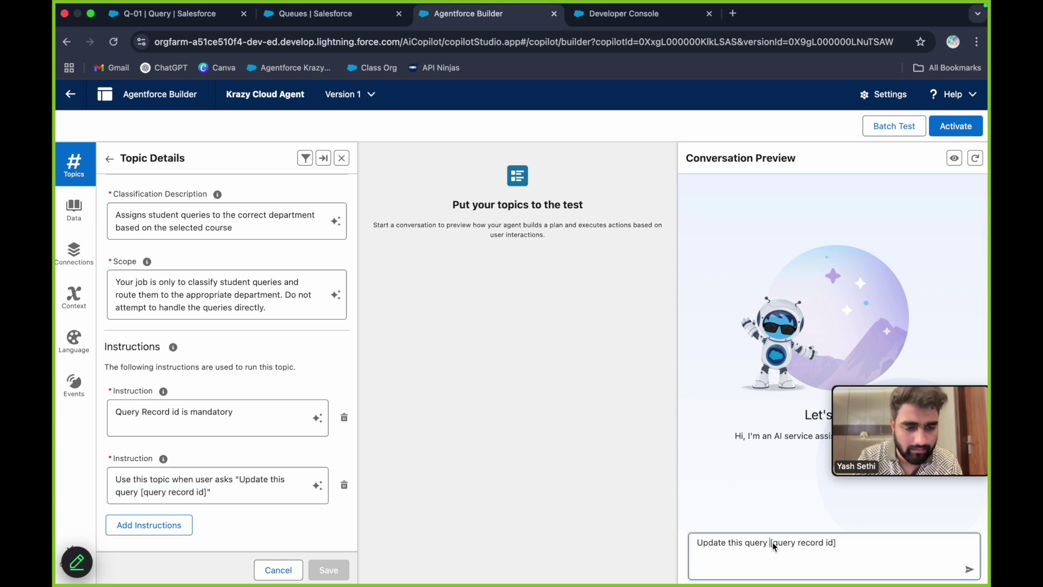
drag(769, 543, 842, 542)
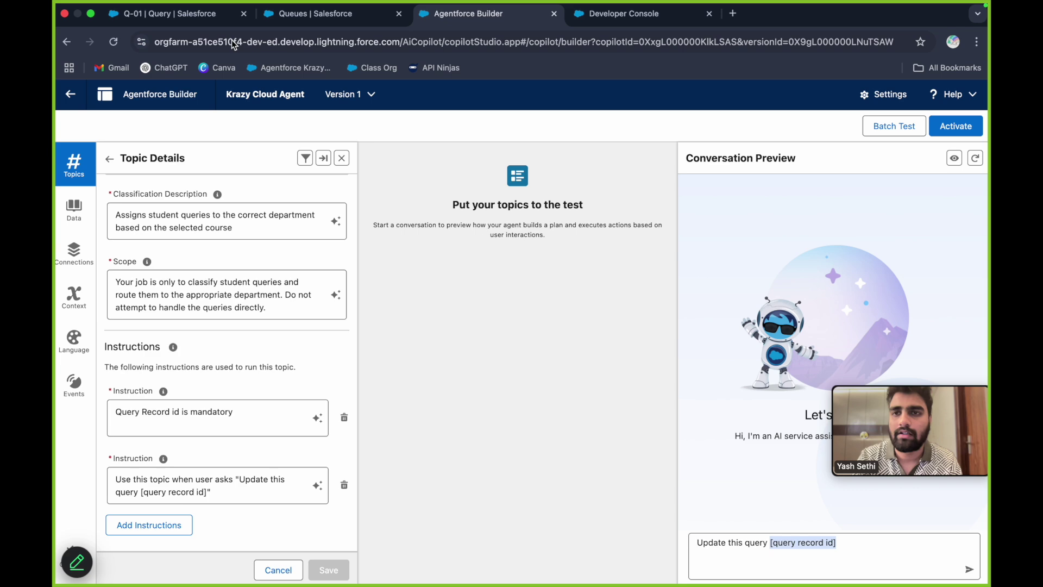
click(200, 14)
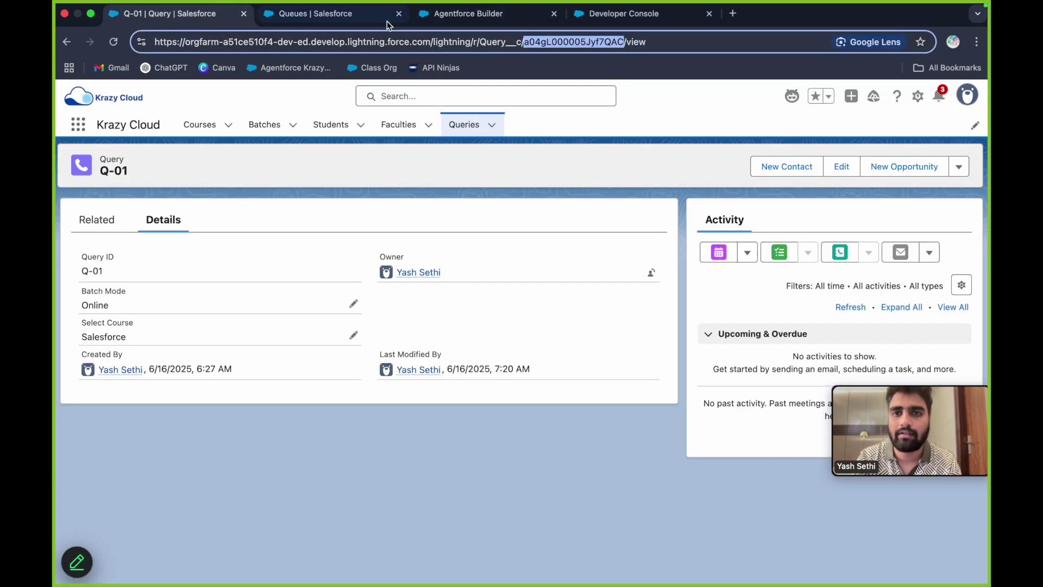
click(469, 20)
text(a04gL000005Jyf7QAC)
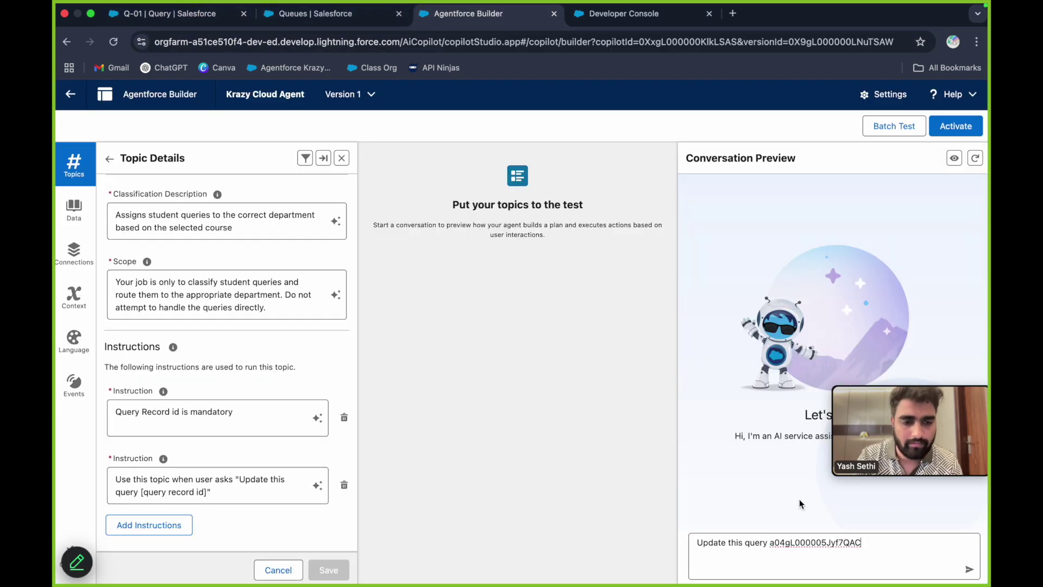
key(Return)
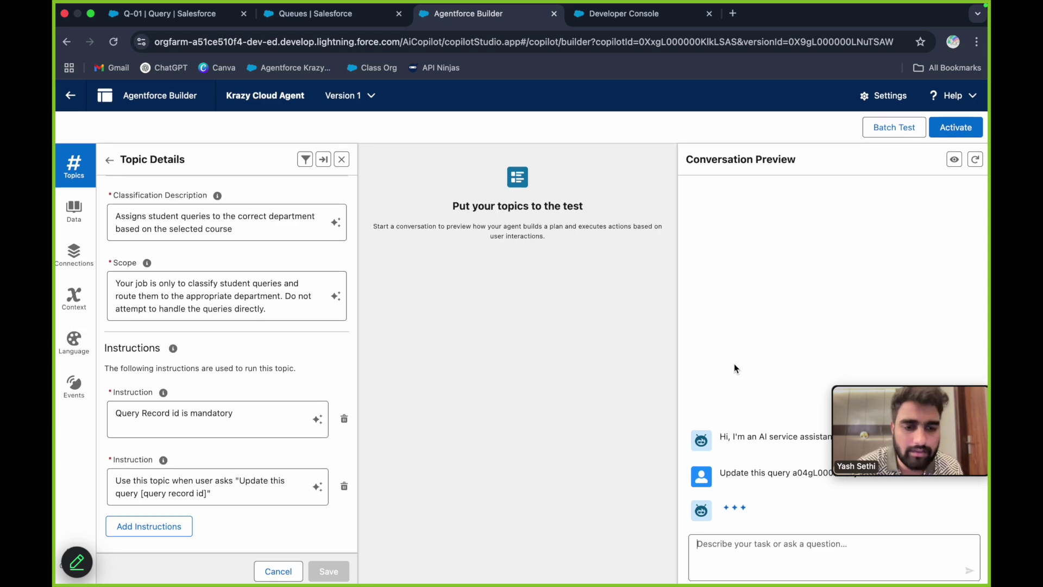
Review the agent's clarification reply and its trace showing the Ambiguous Question topic was chosen
mouse_move(851, 376)
drag(851, 376, 851, 299)
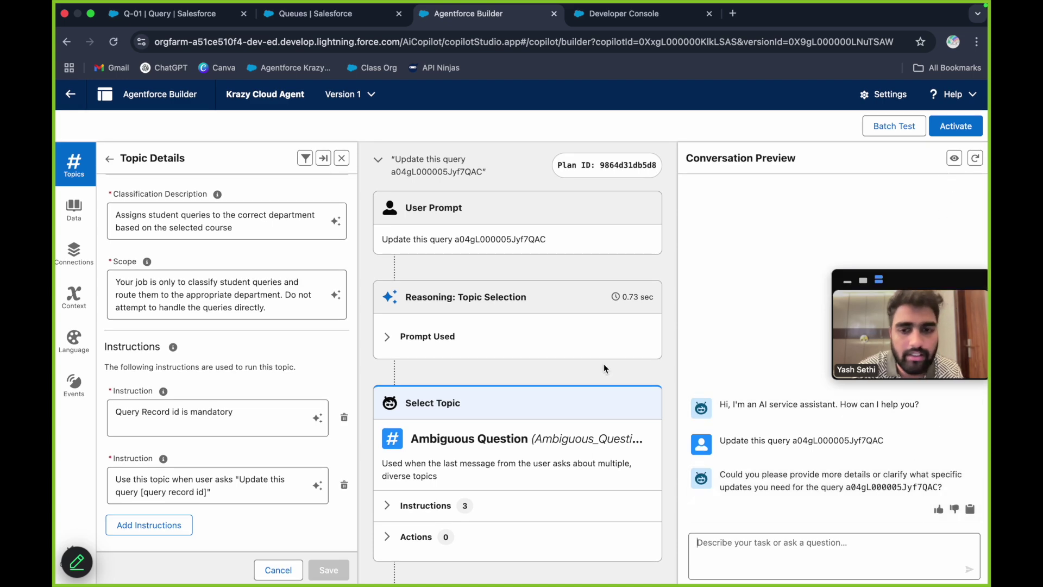
scroll(529, 419, down, 4)
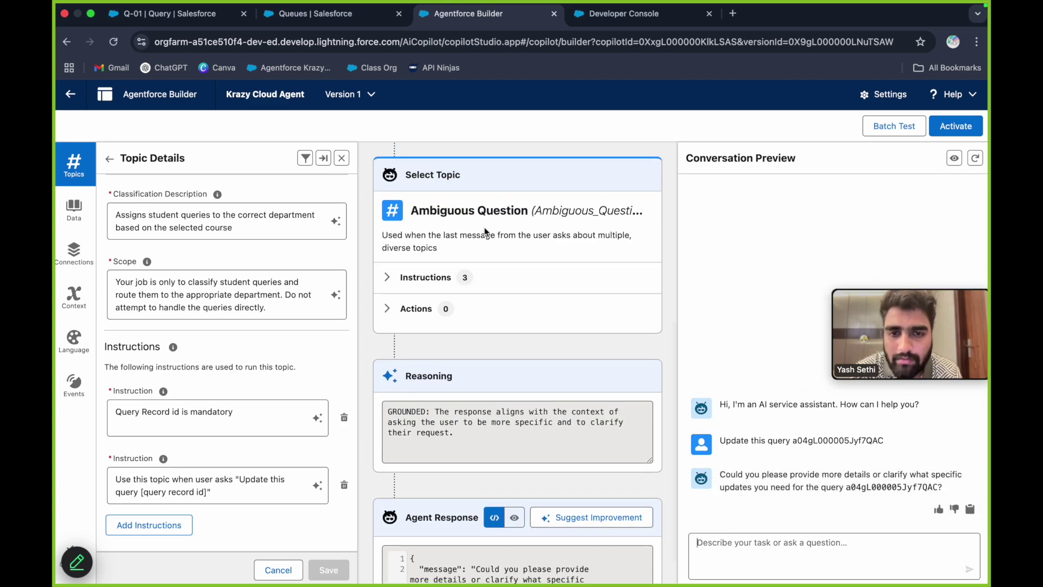
scroll(442, 233, up, 1)
scroll(441, 232, down, 2)
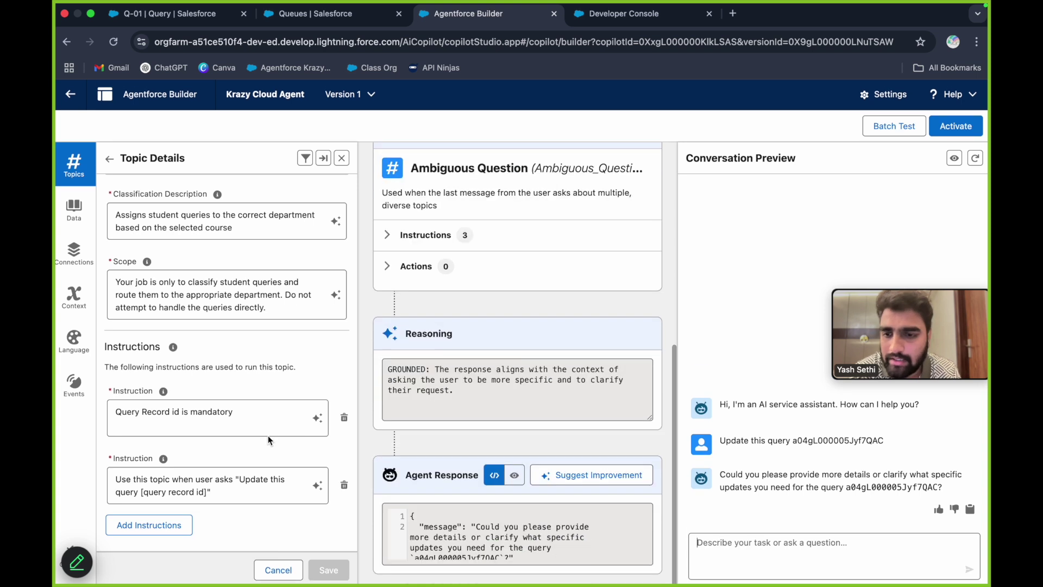
click(216, 498)
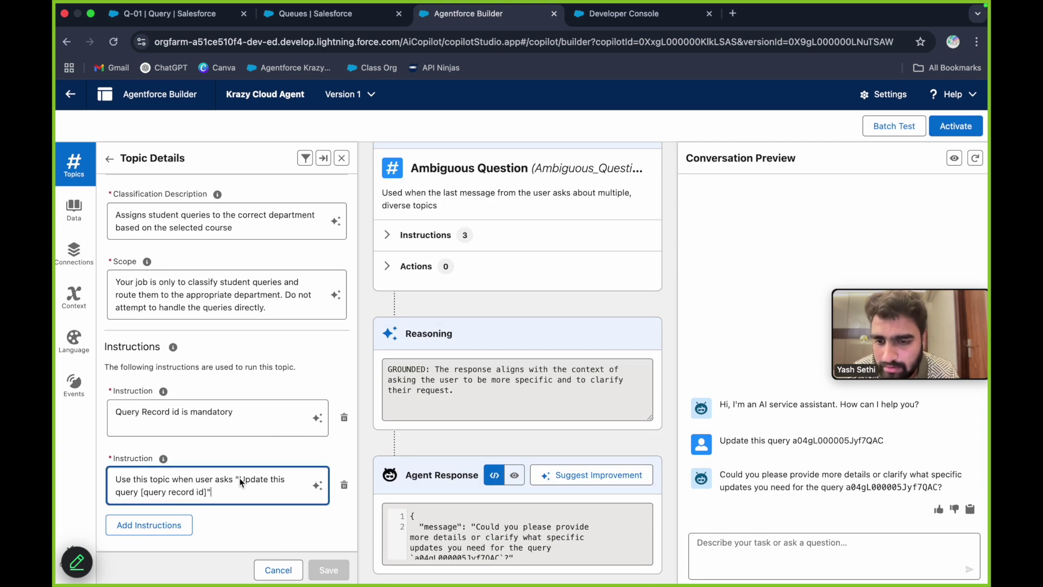
Reword the second instruction's trigger to 'Assign this query to the relevant department' and save the topic
drag(255, 478, 207, 491)
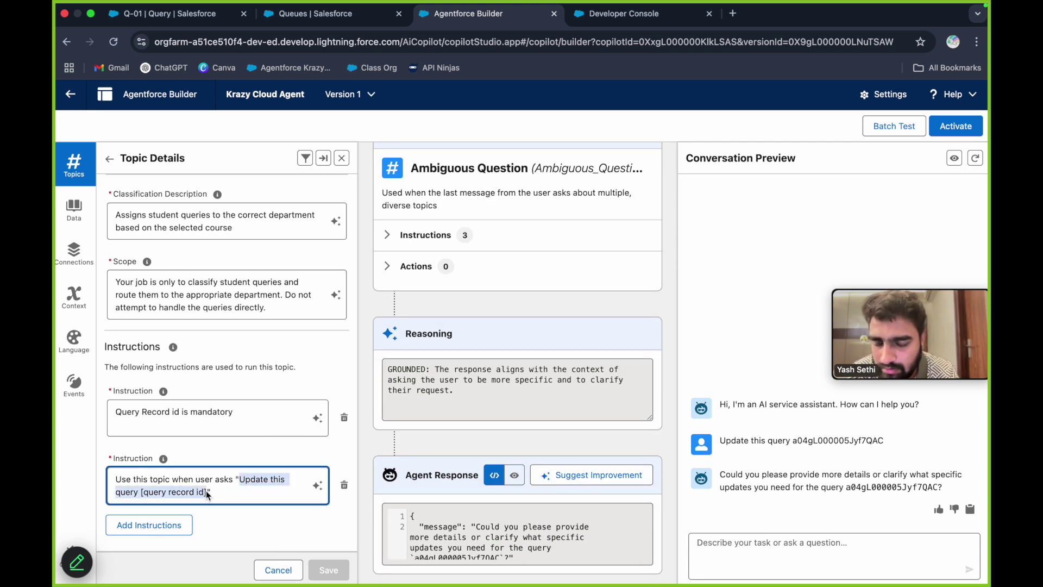
click(139, 492)
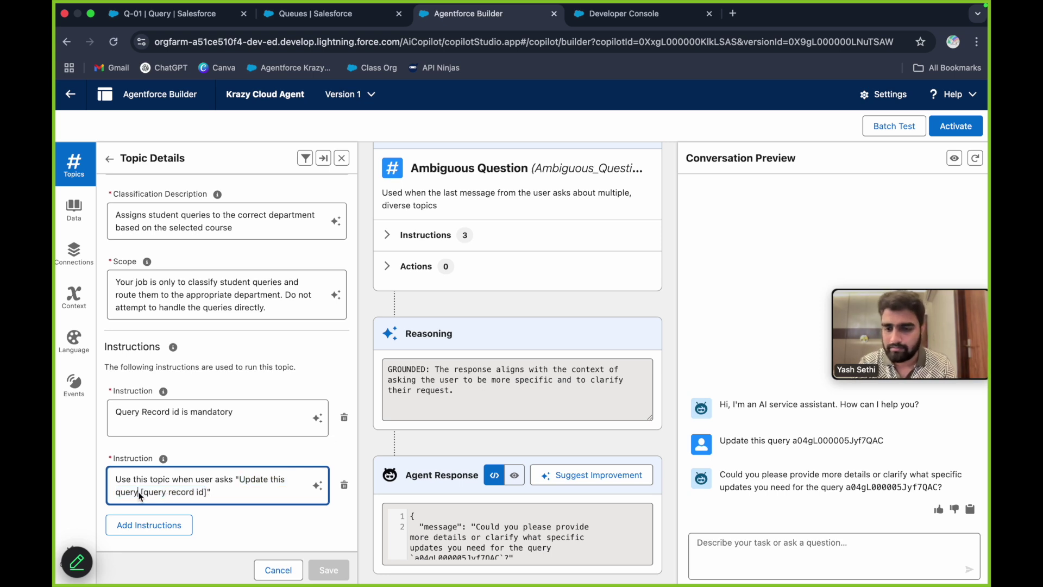
key(BackSpace)
key(BackSpace)
key(BackSpace)
key(BackSpace)
key(BackSpace)
key(BackSpace)
key(BackSpace)
key(BackSpace)
key(BackSpace)
key(BackSpace)
key(BackSpace)
key(BackSpace)
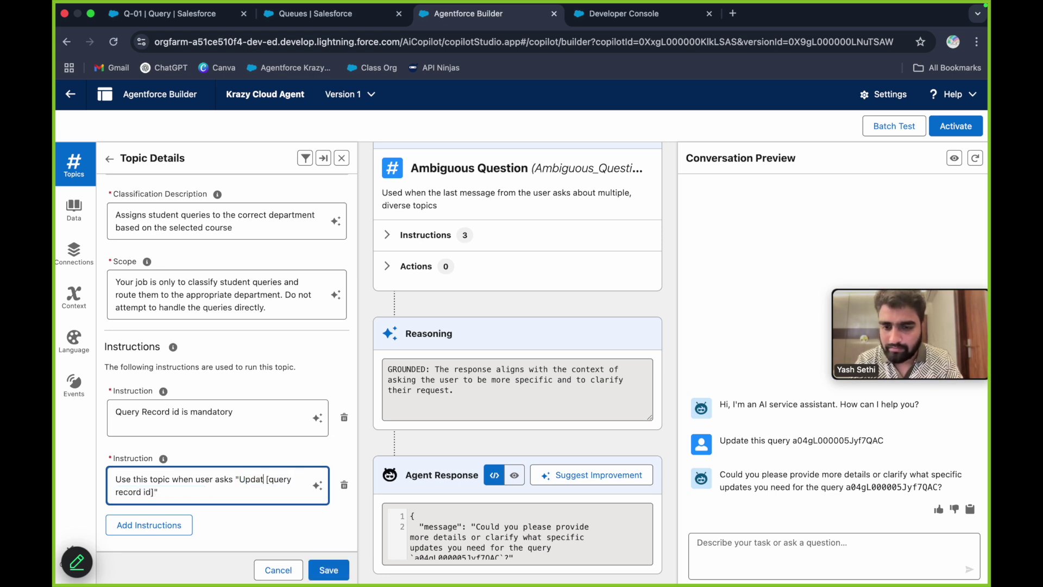
key(BackSpace)
key(BackSpace)
text(Assign this q)
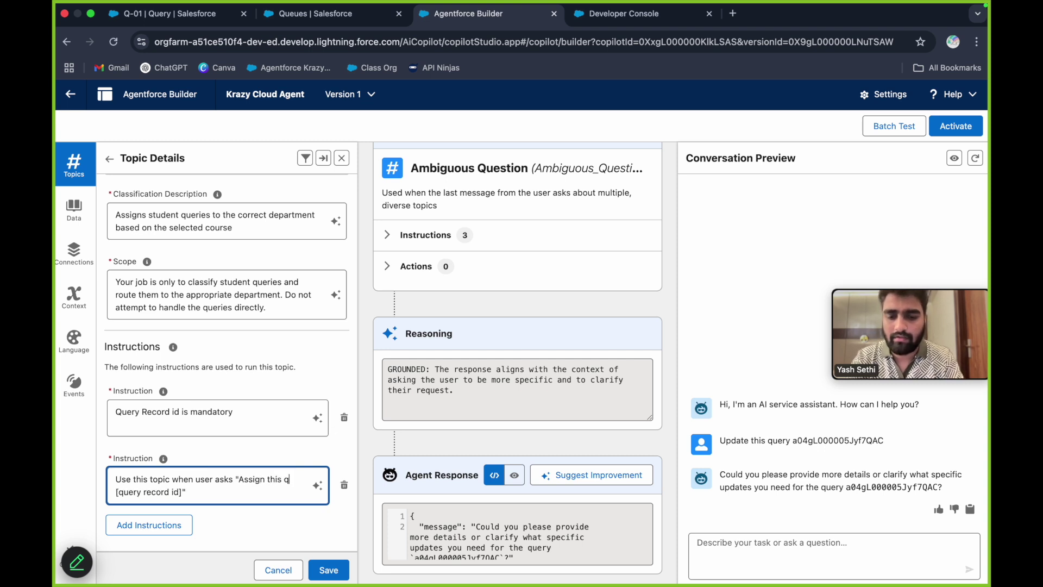
text(uery to the r)
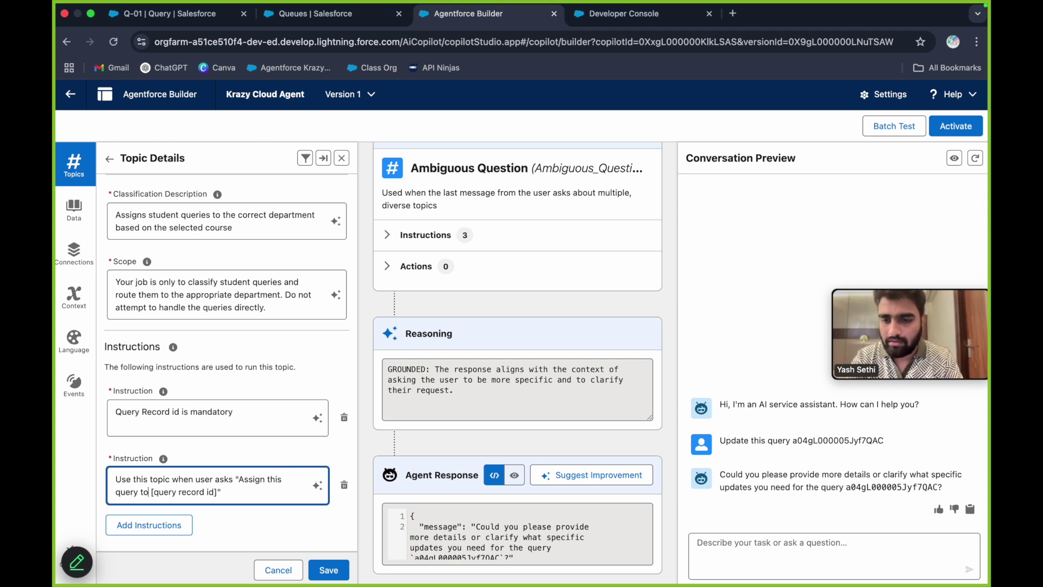
text(elevant department)
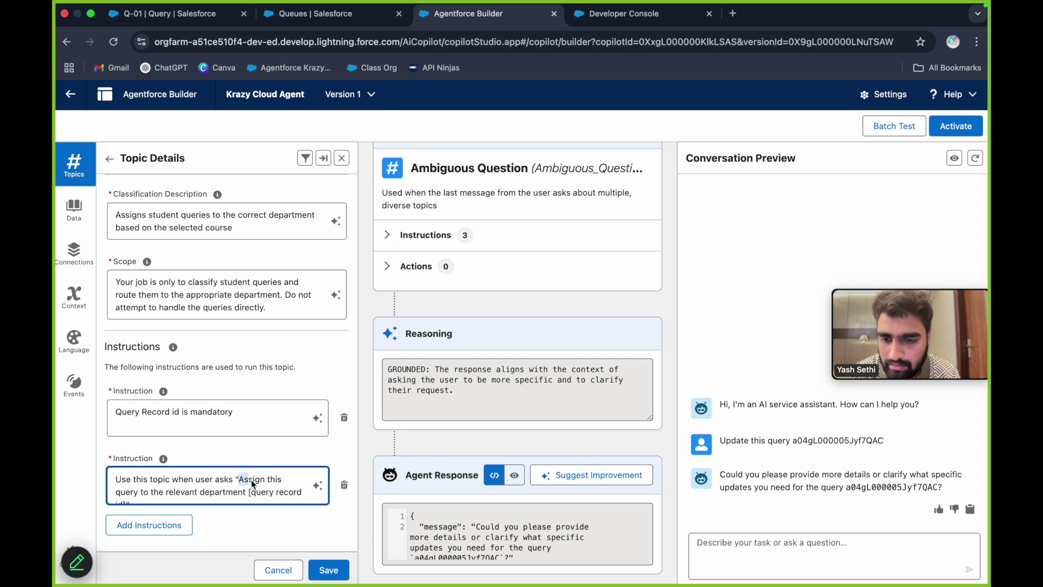
drag(240, 481, 302, 502)
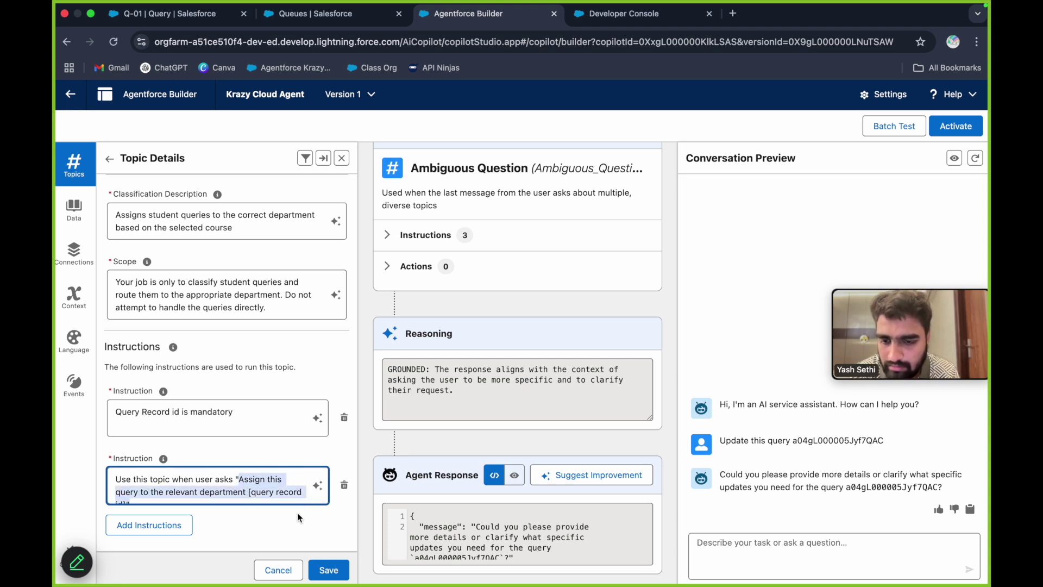
click(329, 571)
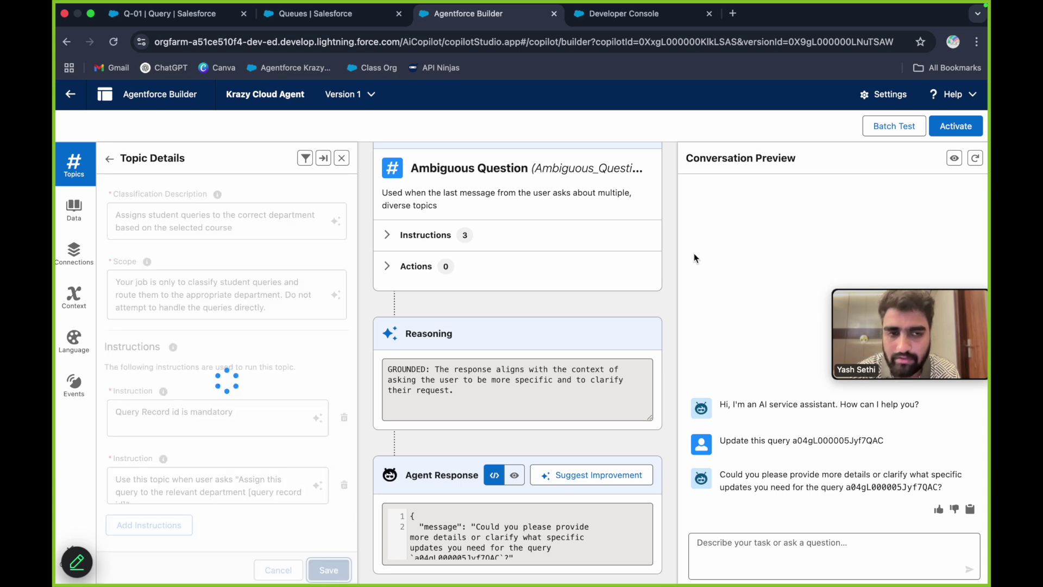
click(976, 159)
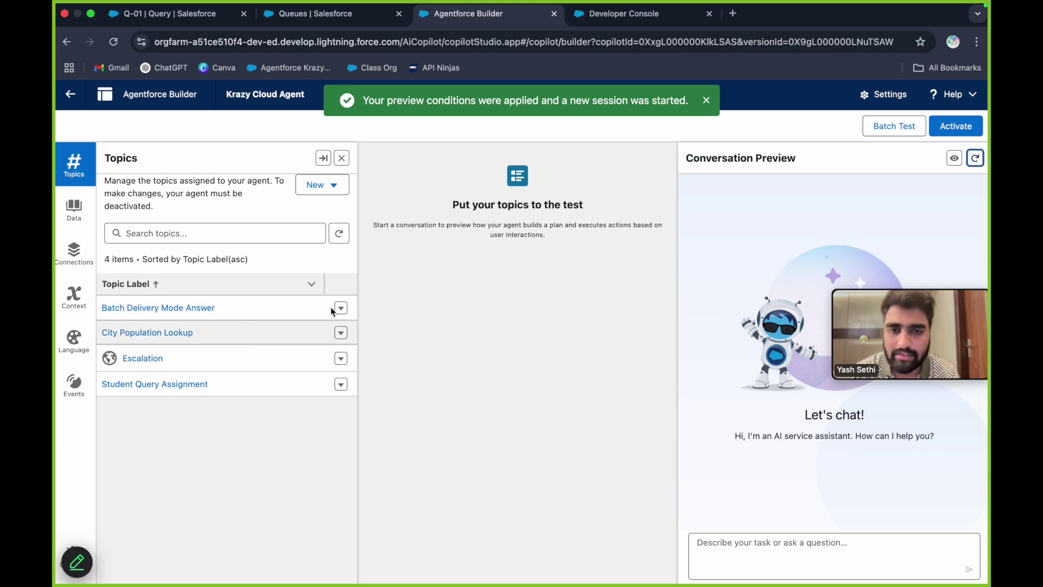
In a fresh chat, send 'Assign this query to the relevant department' with Q-01's record ID
click(762, 542)
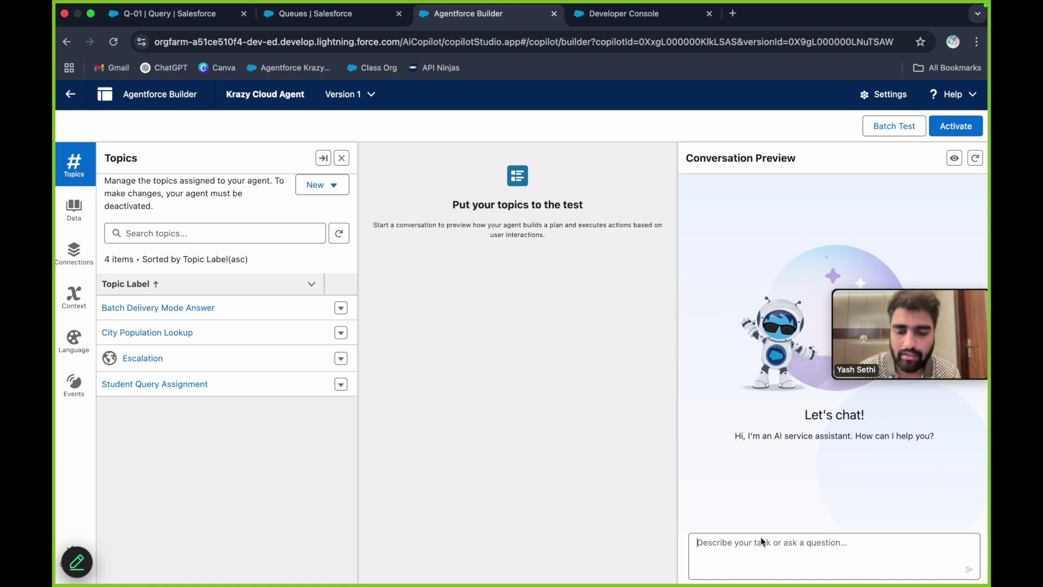
text(Assign this query to the relevant department [query record id]")
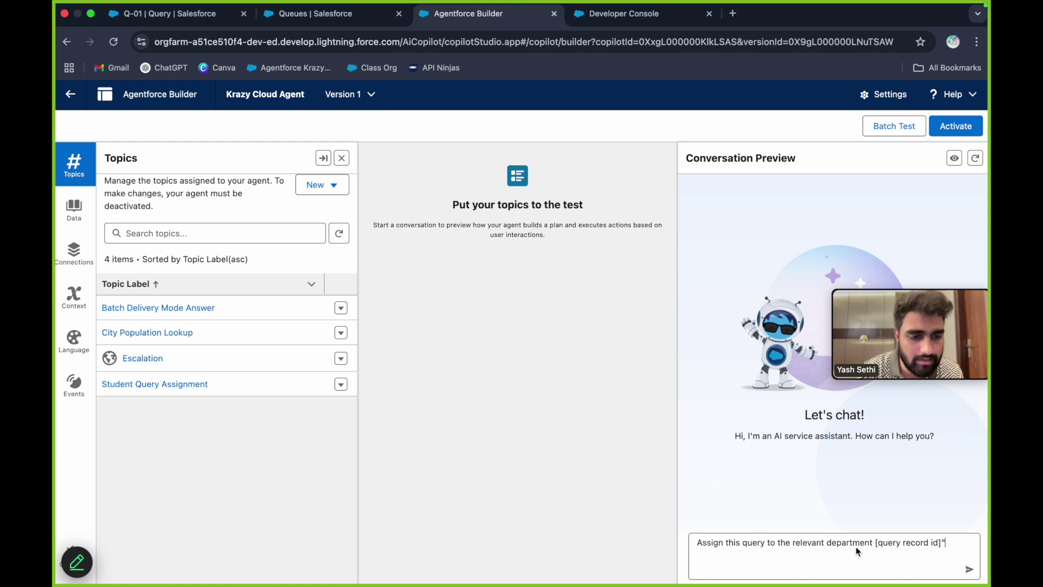
drag(875, 543, 943, 543)
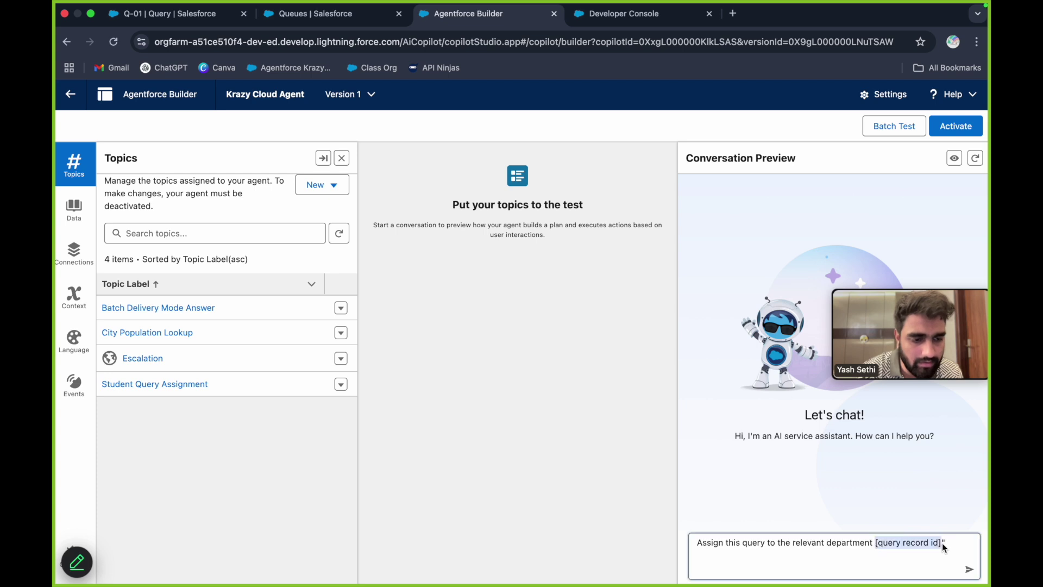
key(BackSpace)
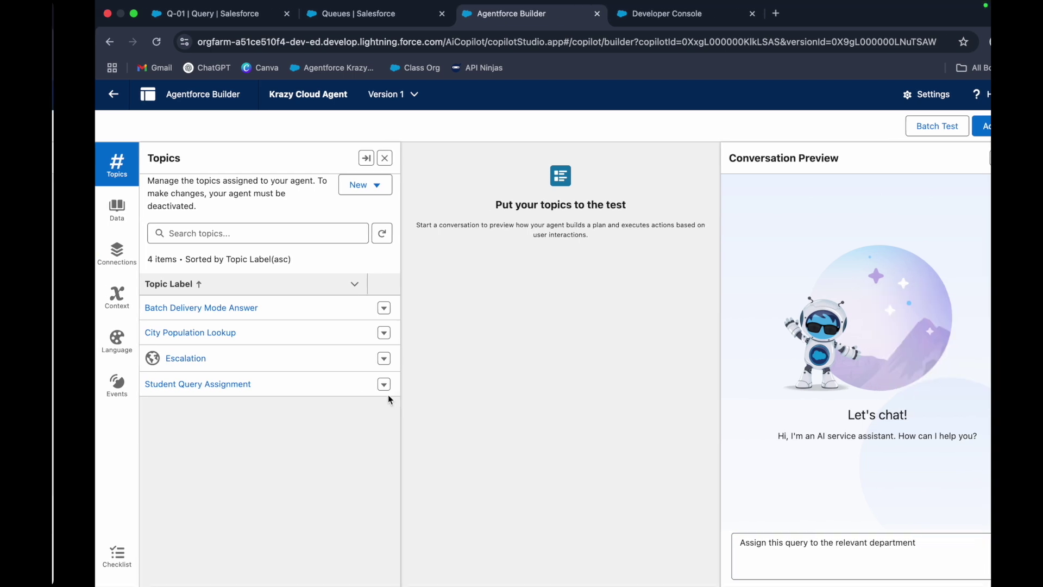
click(195, 13)
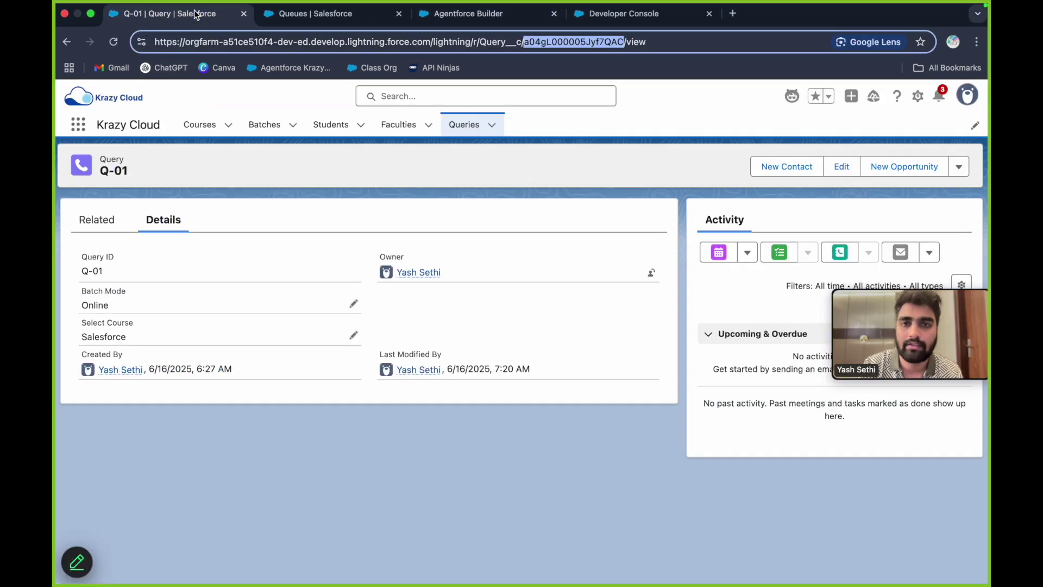
click(468, 13)
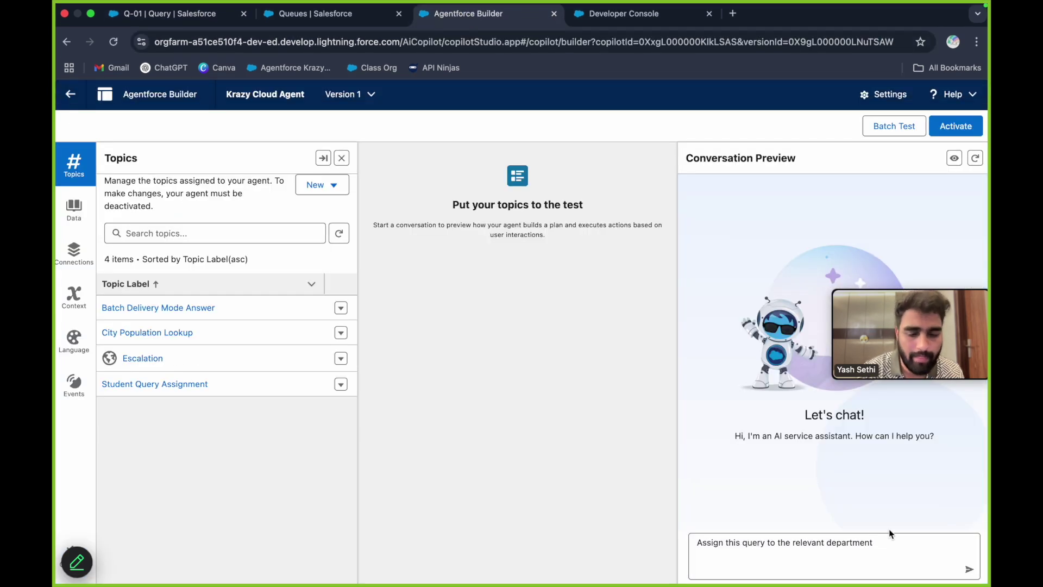
text(a04gL000005Jyf7QAC)
key(Return)
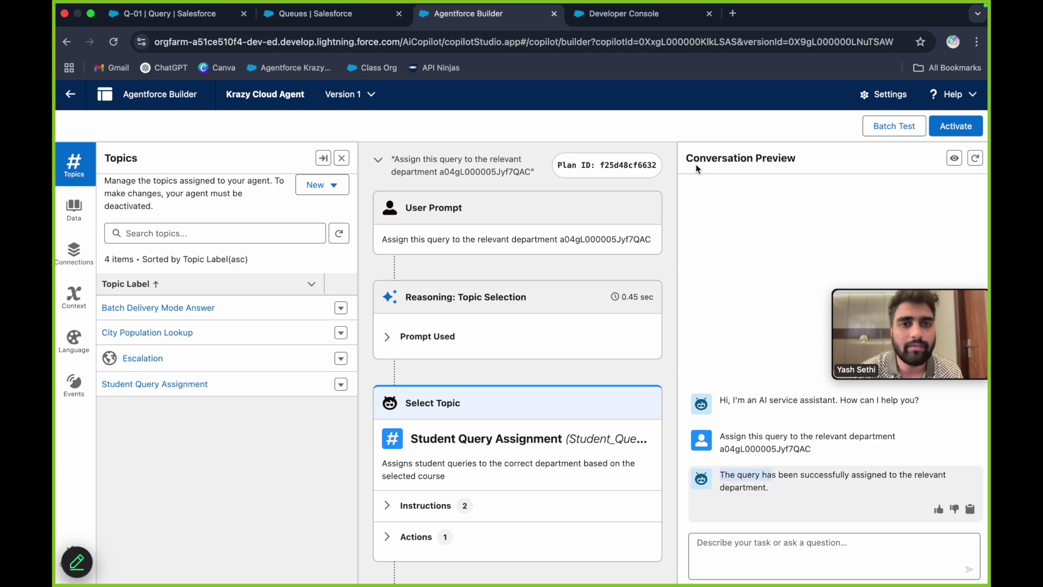
click(624, 13)
Highlight the queue confirmation message in AssignQueryToQueue.apxc
scroll(443, 333, down, 15)
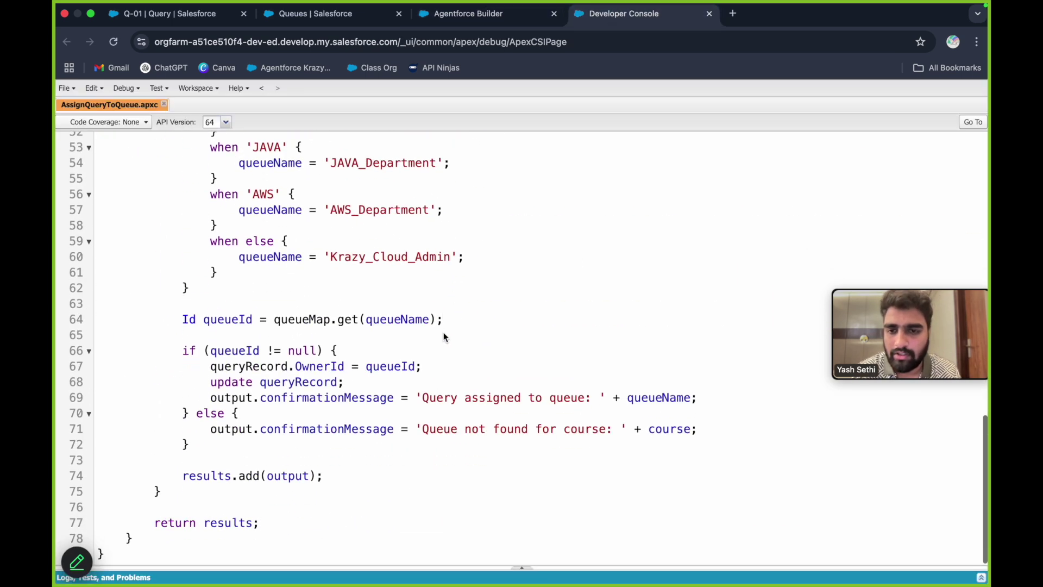
drag(212, 386, 361, 380)
click(362, 383)
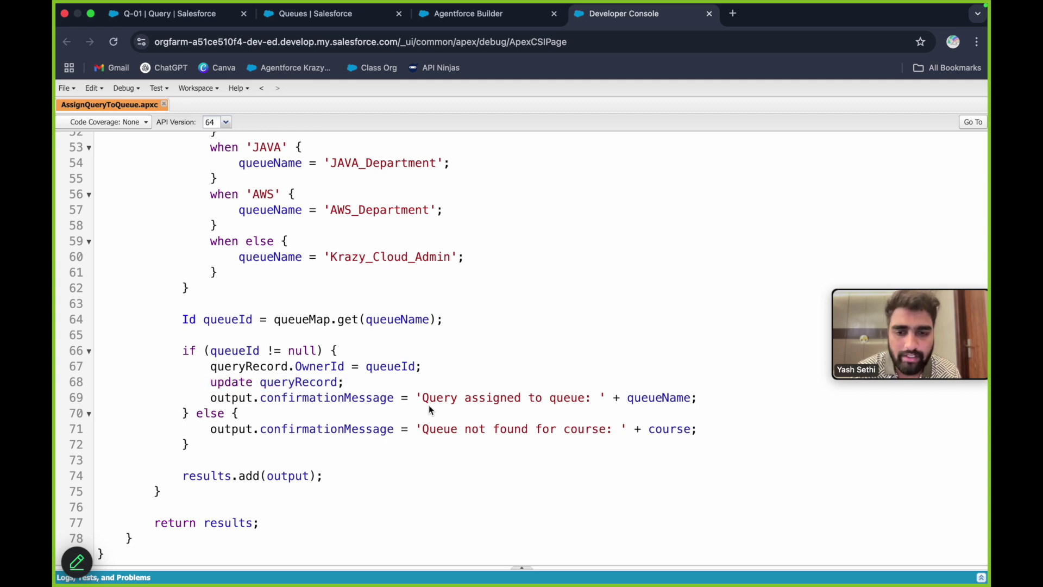
drag(425, 399, 592, 402)
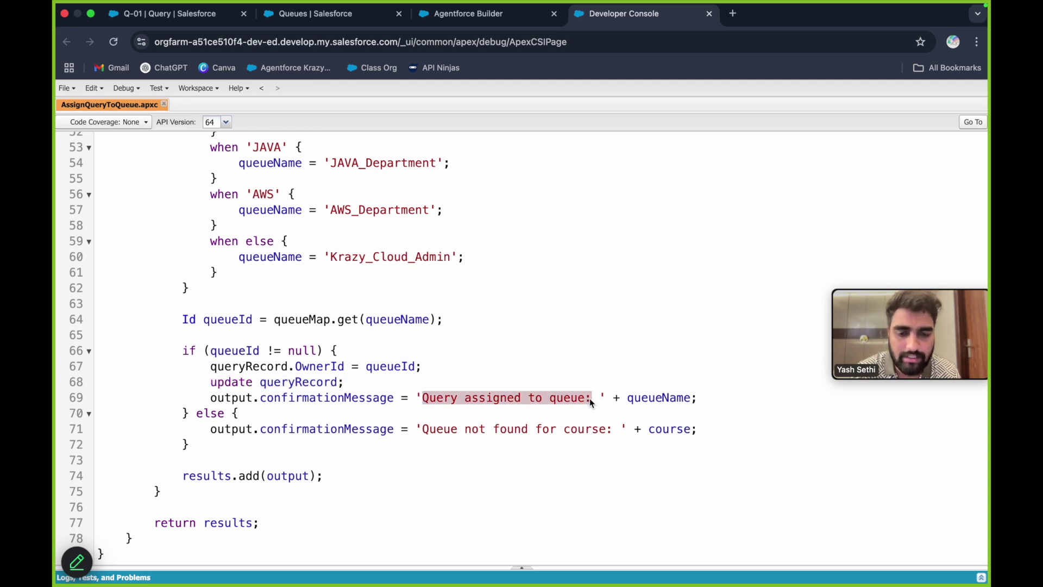
Check that the action Output and the agent's reply show 'Query assigned to queue: Salesforce_Department'
click(466, 14)
scroll(479, 350, down, 5)
scroll(479, 353, down, 5)
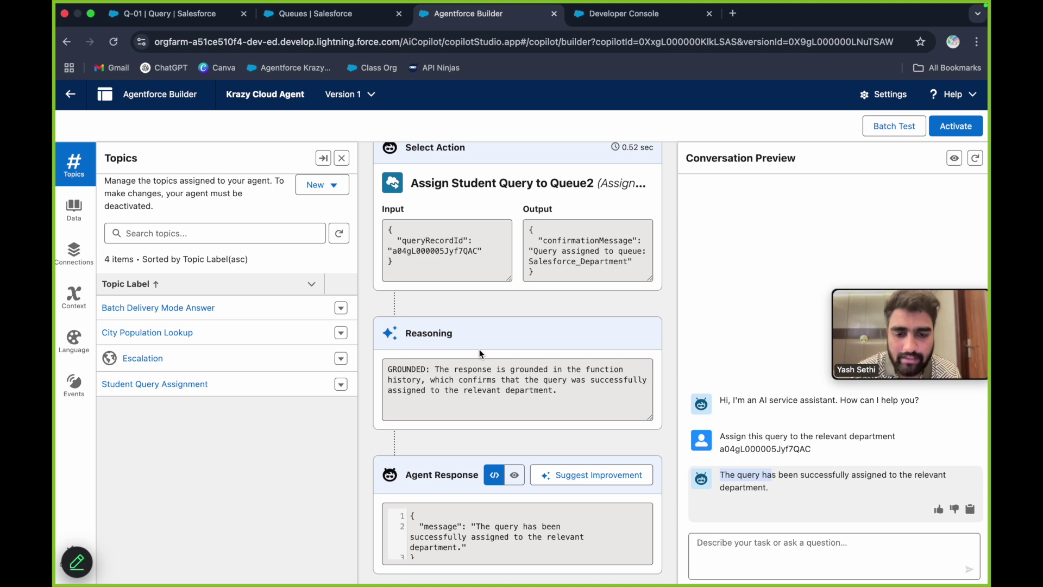
scroll(479, 351, up, 1)
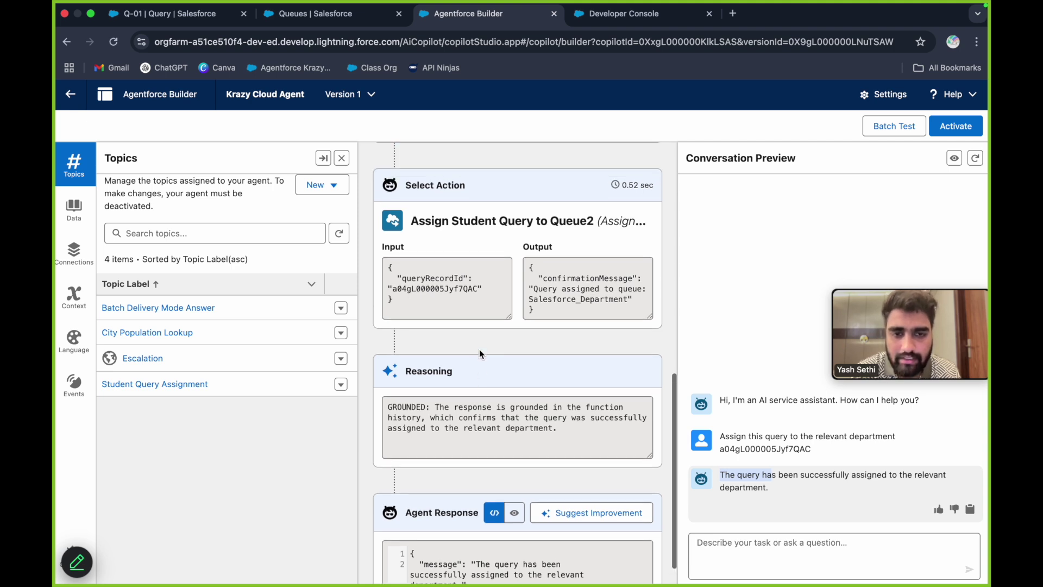
click(563, 280)
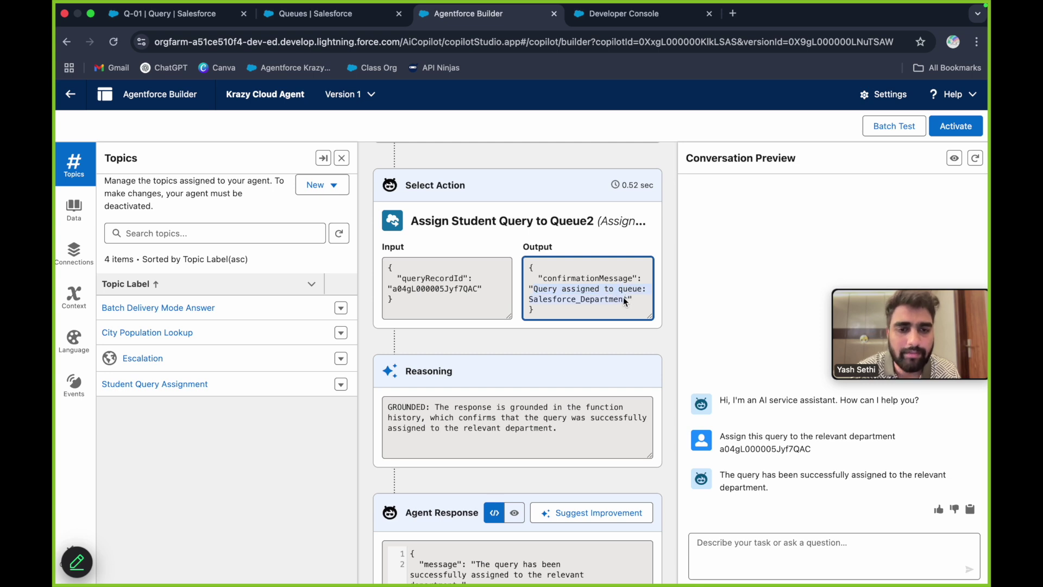
click(579, 291)
scroll(452, 331, down, 1)
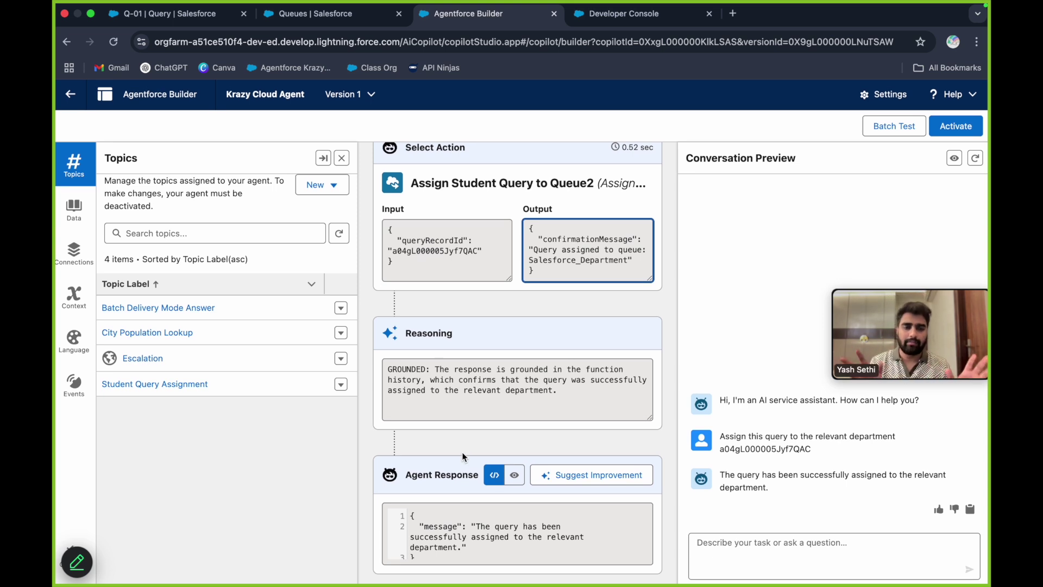
click(784, 474)
click(175, 14)
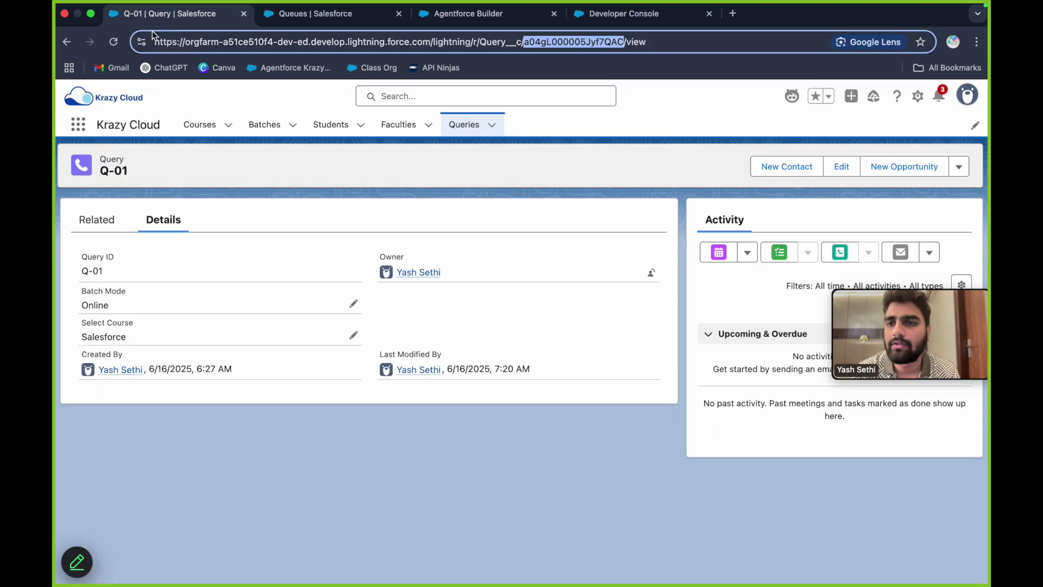
Reload Q-01 and open the all-queries list showing Q-01, Q-03, Q-04, Q-05 under department queues
click(113, 42)
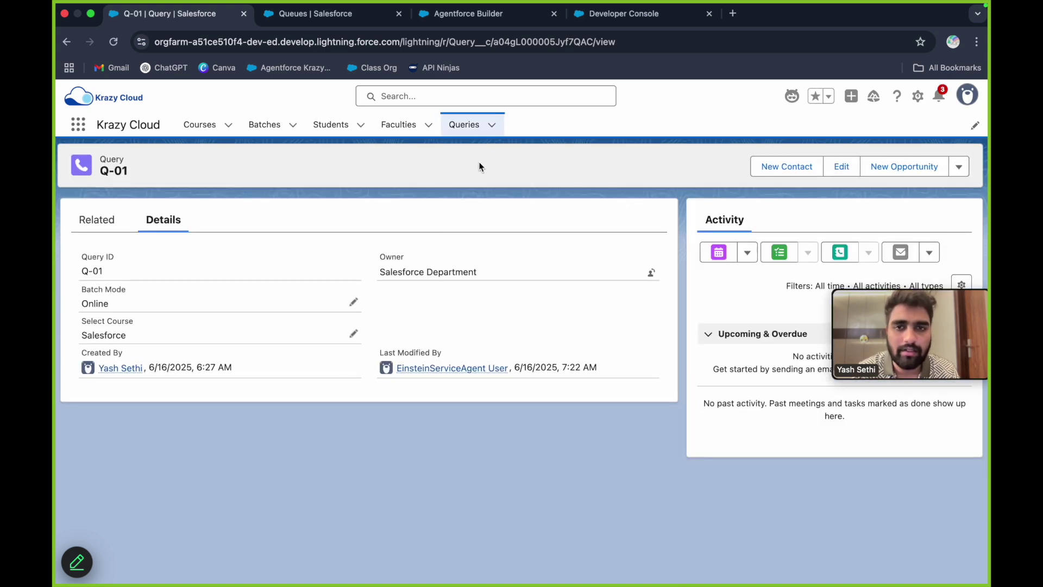
click(485, 18)
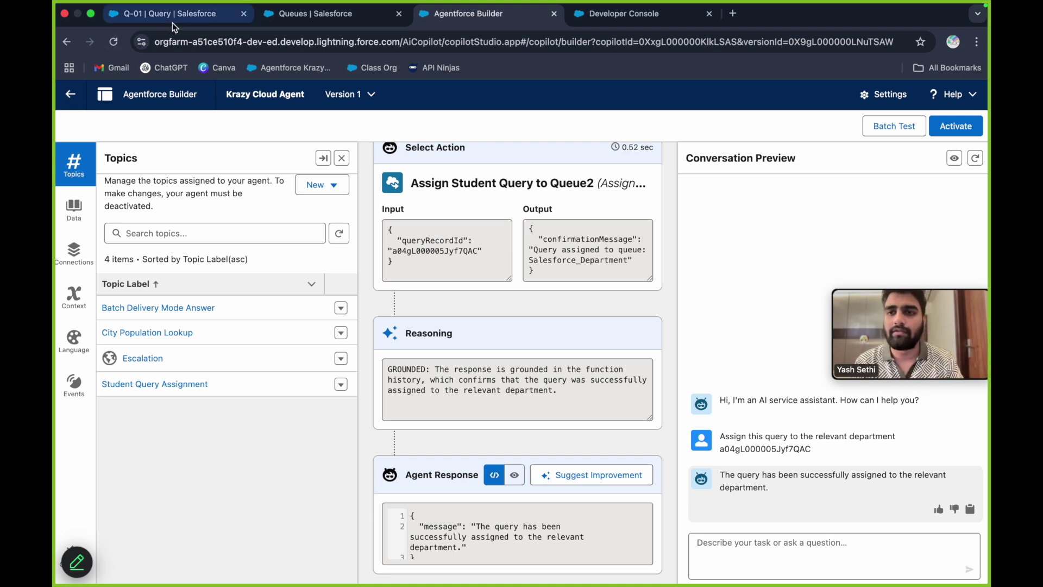
click(217, 14)
click(465, 127)
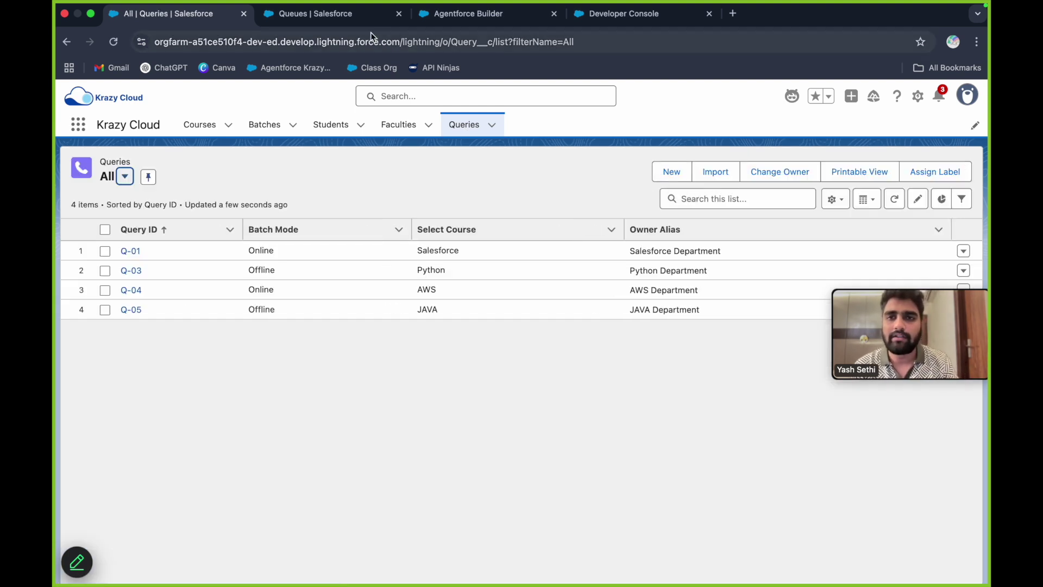
click(369, 8)
Find Flows via Quick Find 'flow' and create a new Record-Triggered Flow
click(131, 164)
key(BackSpace)
text(flow)
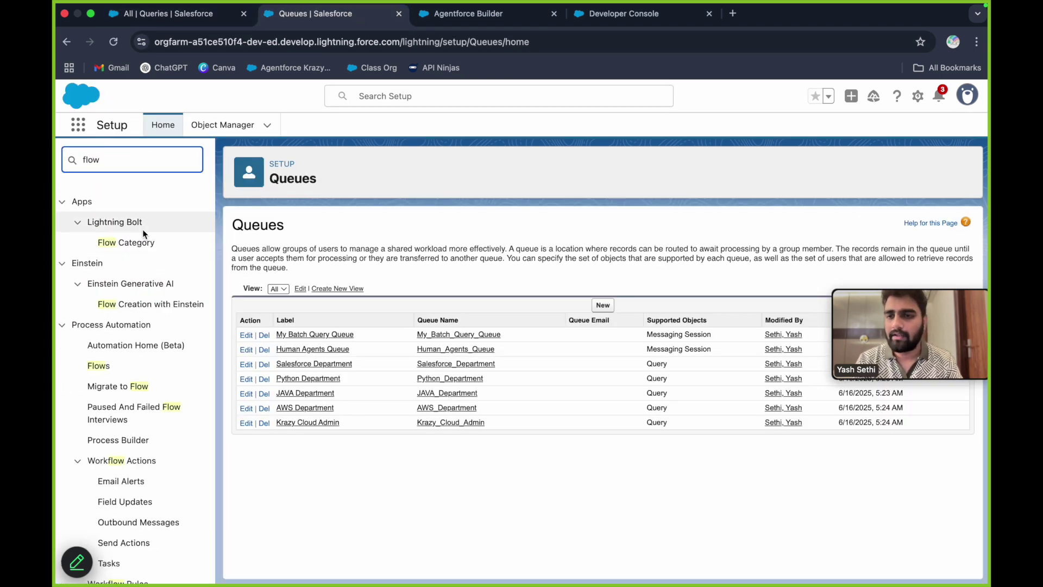
click(97, 361)
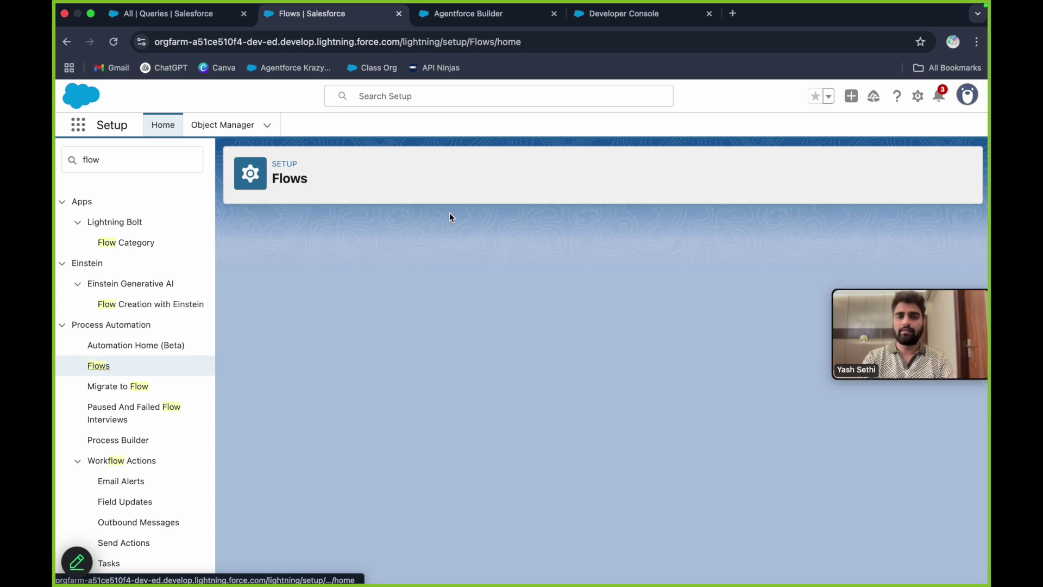
scroll(463, 237, down, 1)
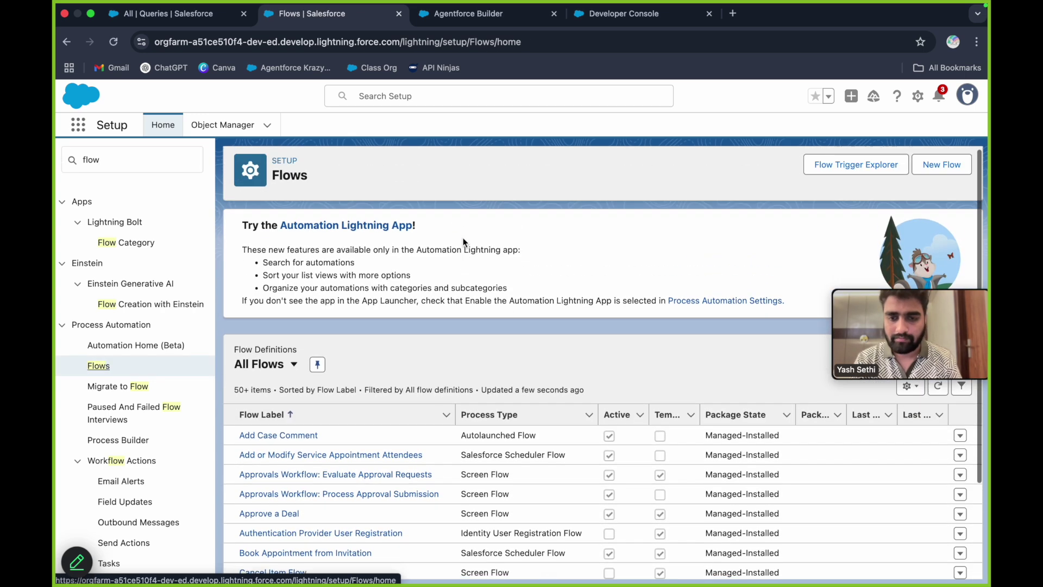
click(938, 166)
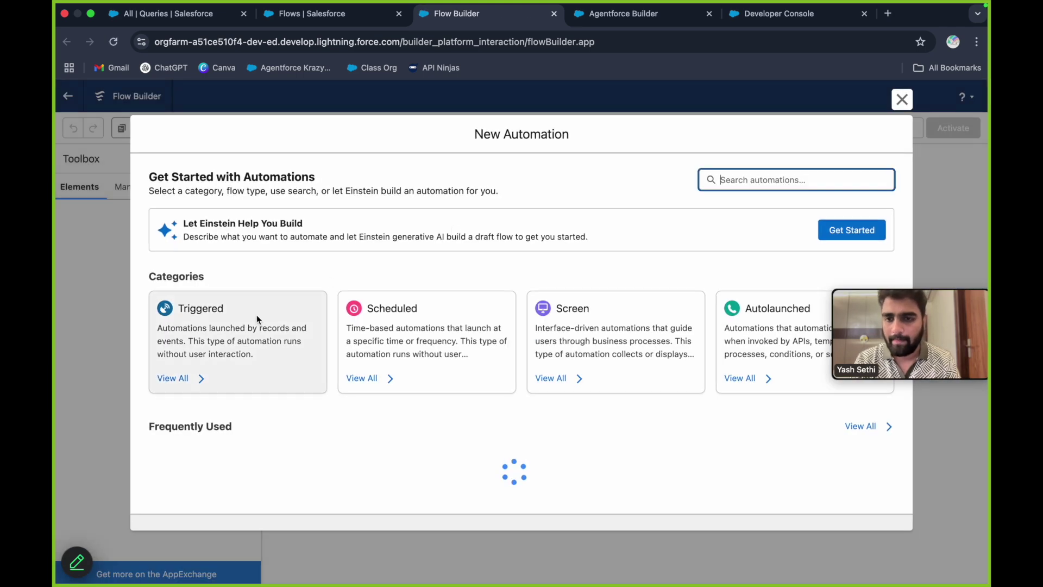
click(262, 317)
click(321, 307)
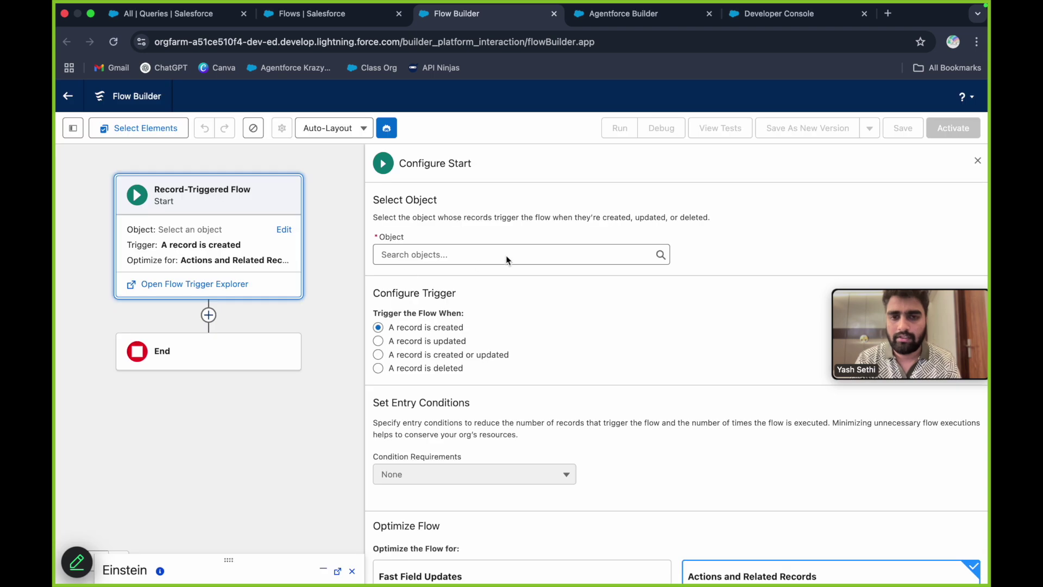
click(496, 254)
Set the flow to trigger when a Query record is created, then close Configure Start
text(query)
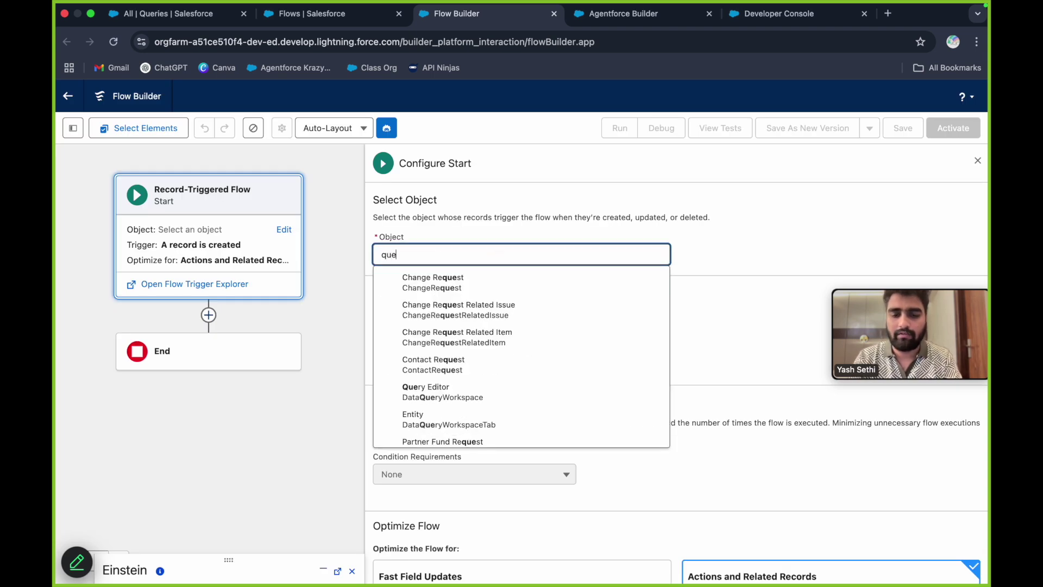
click(424, 338)
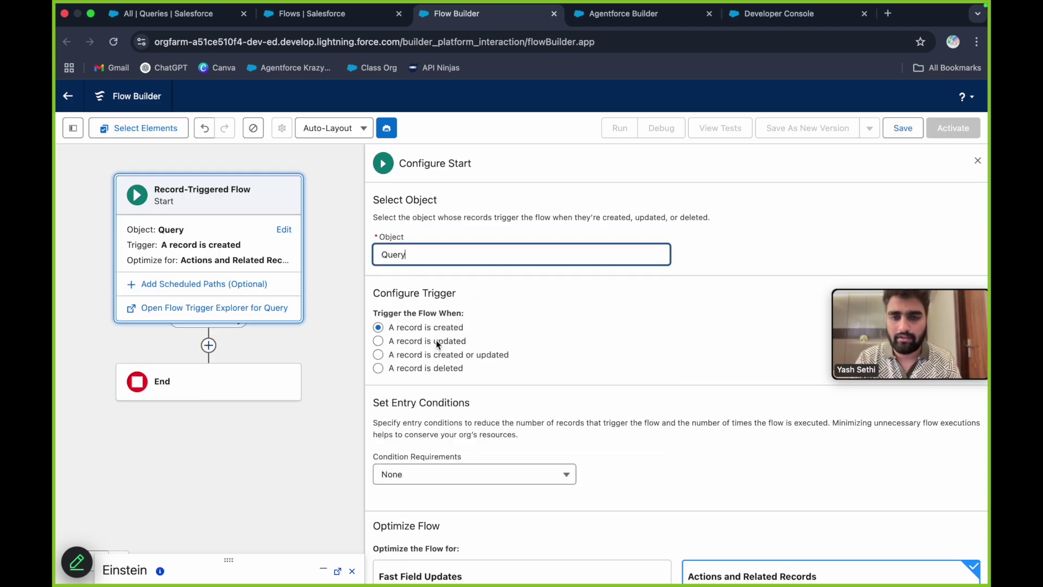
scroll(523, 373, down, 5)
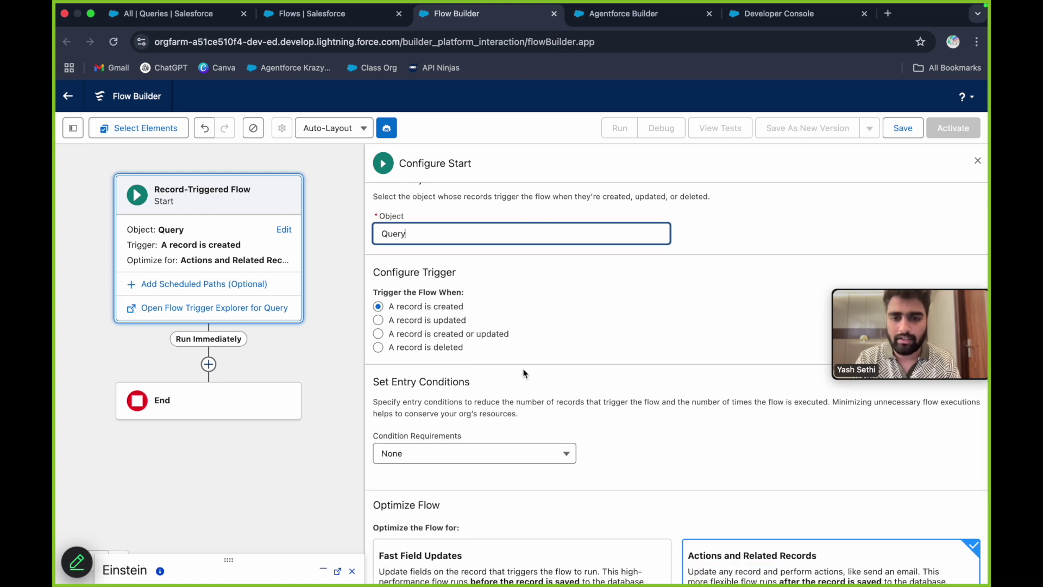
click(977, 162)
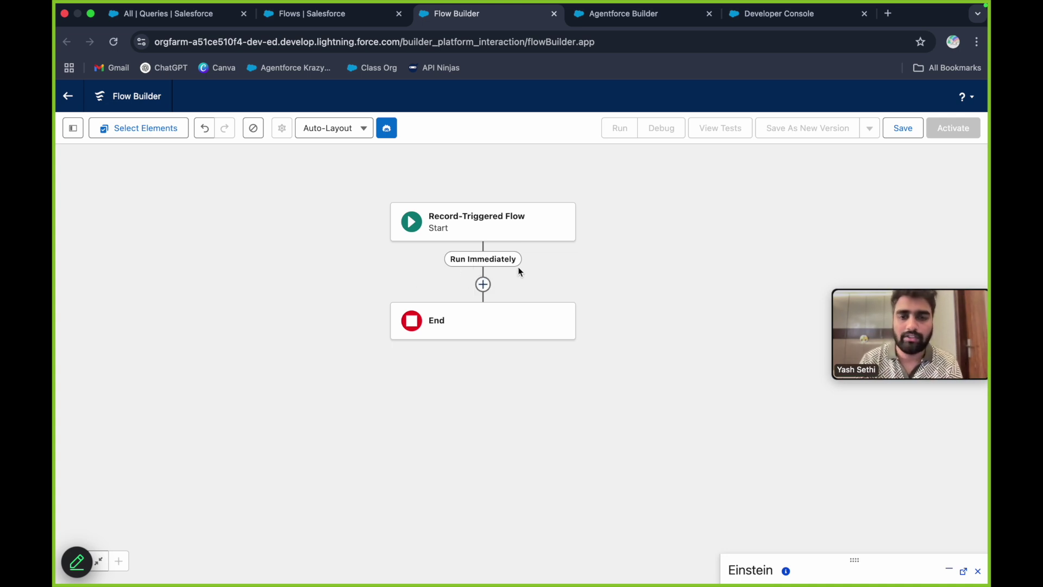
Add an Action element after Start and activate the Krazy Cloud Agent in Agentforce Builder
click(482, 285)
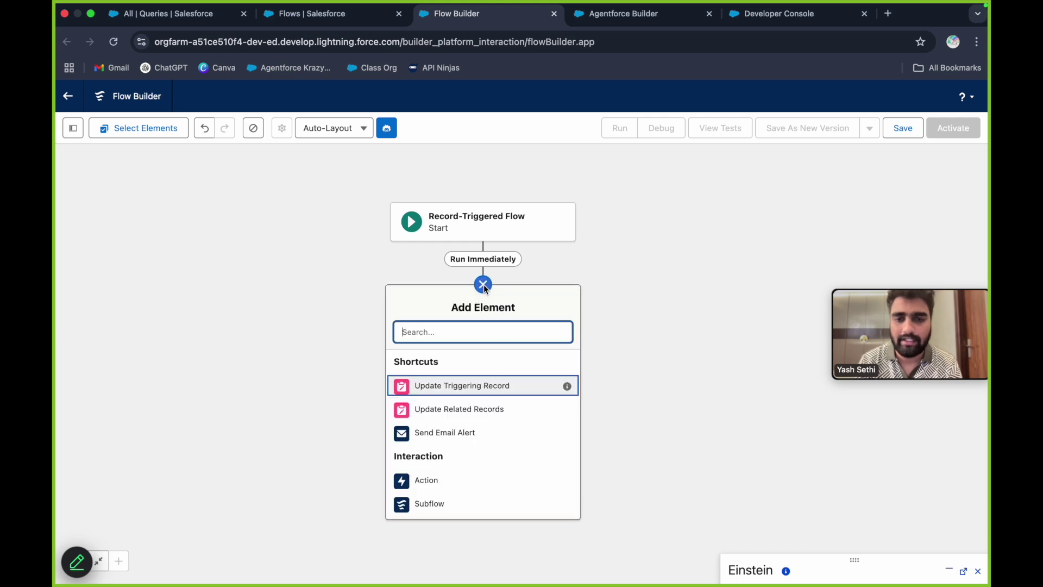
click(445, 458)
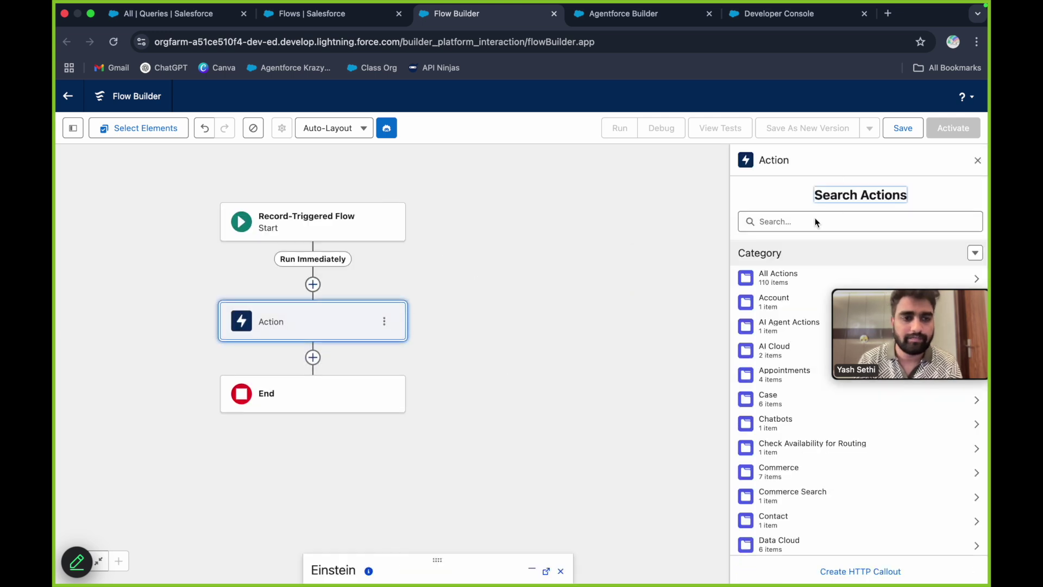
click(646, 15)
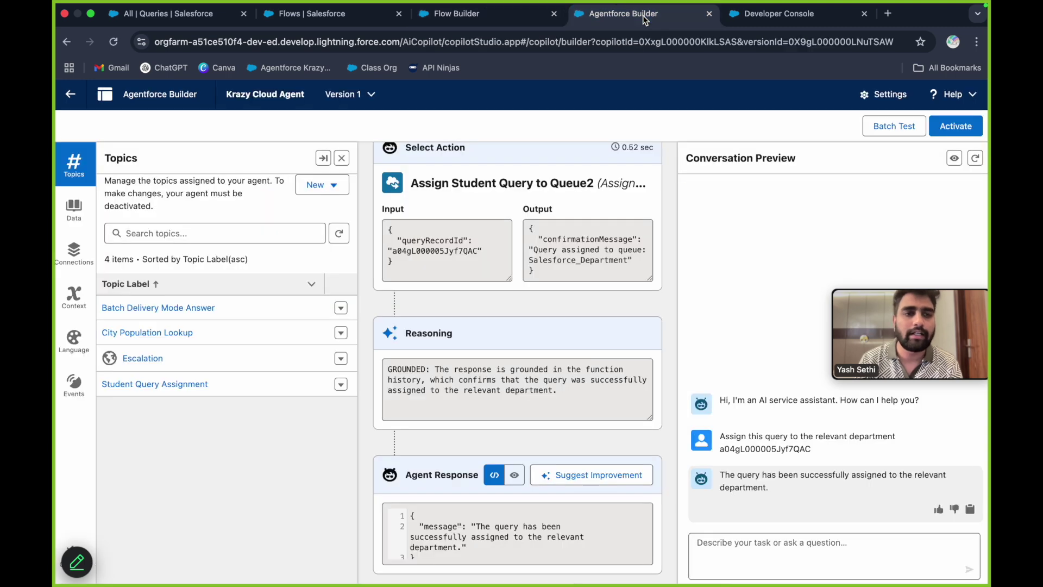
click(951, 127)
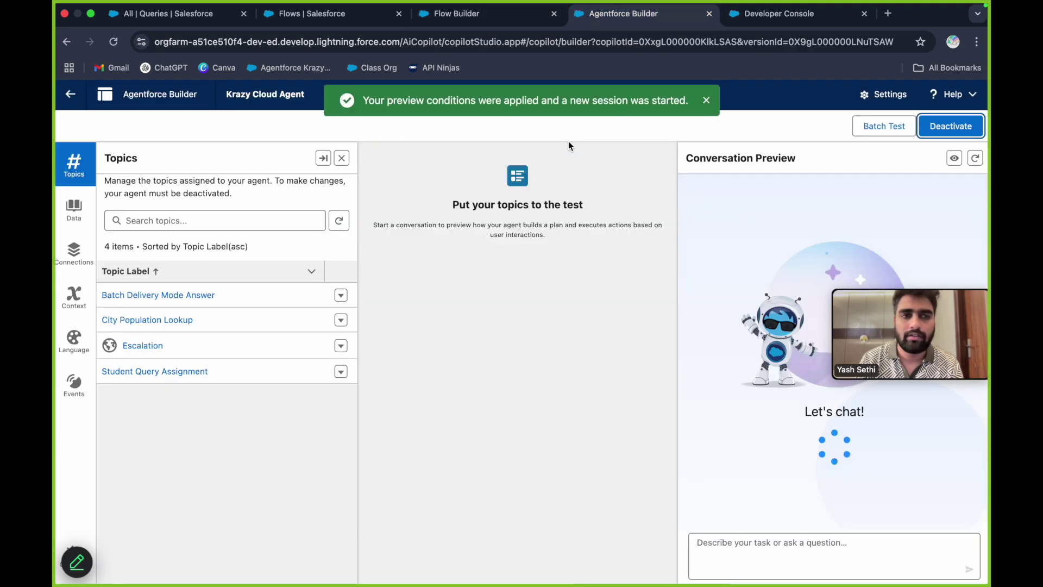
click(451, 14)
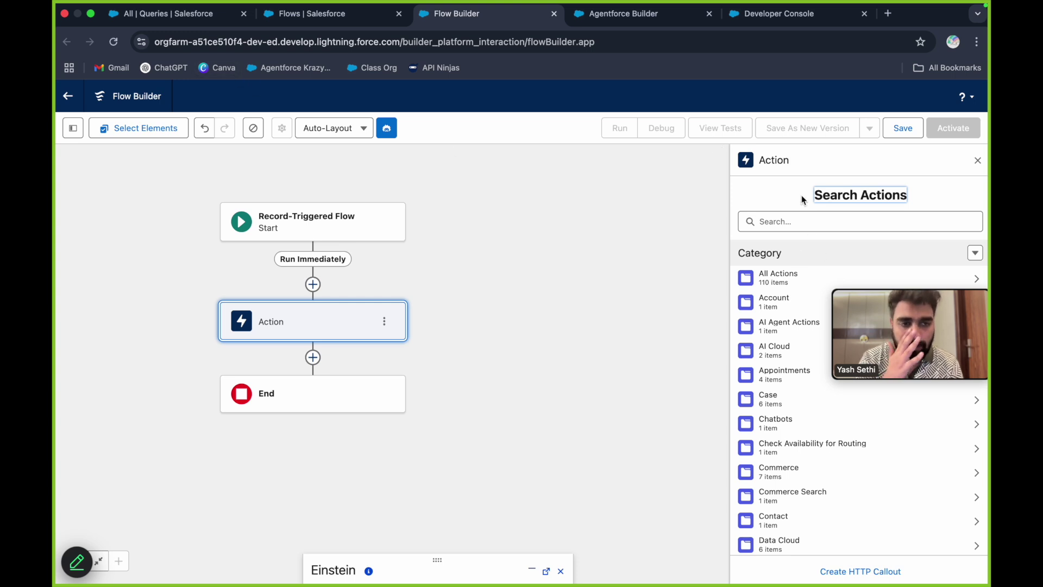
Search the flow's available actions for 'agent'
click(808, 223)
text(agent)
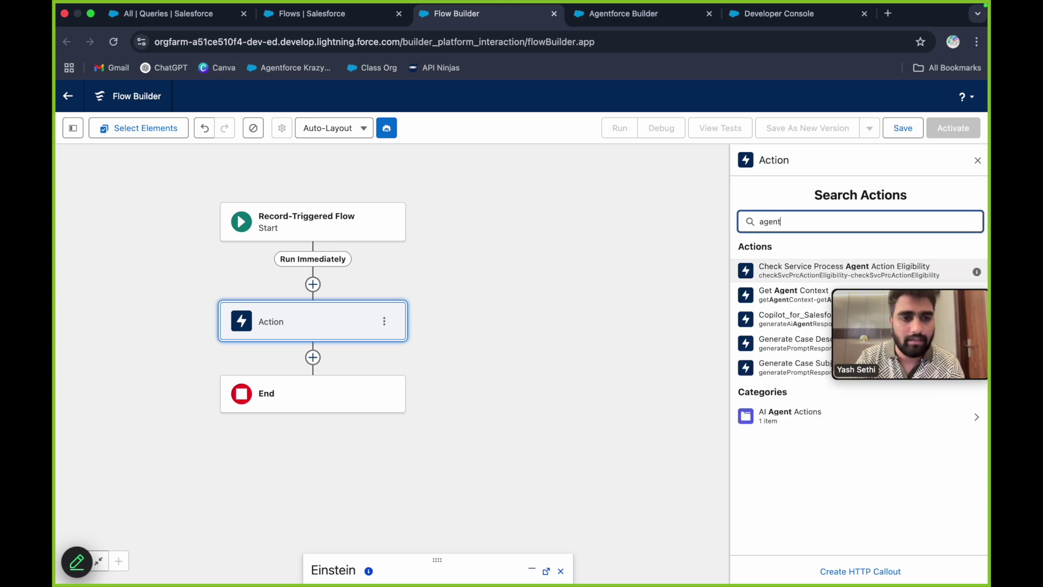
drag(905, 285, 888, 476)
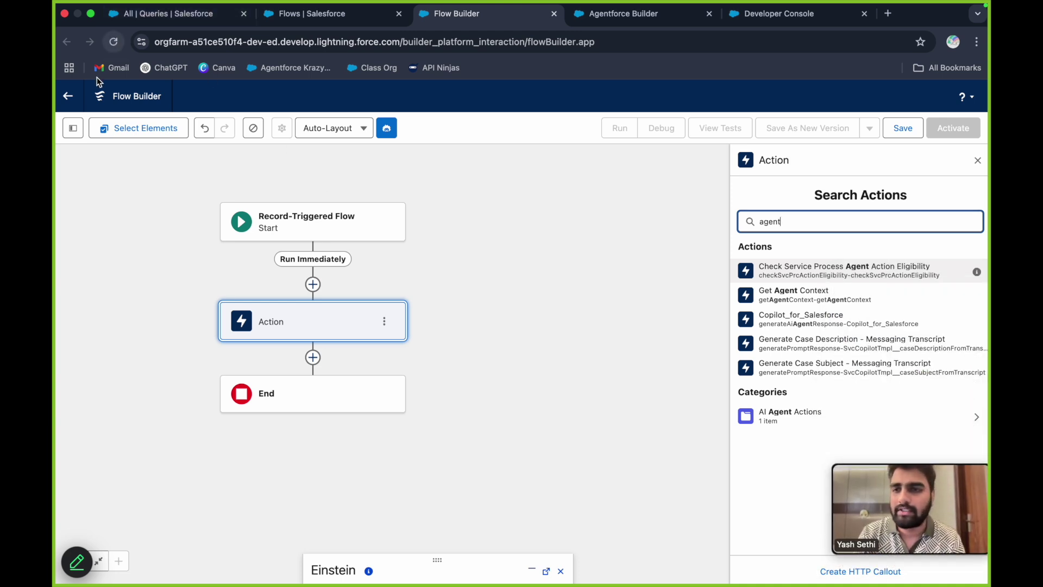
Reload Flow Builder, discarding unsaved changes, and start a new Record-Triggered Flow
click(113, 42)
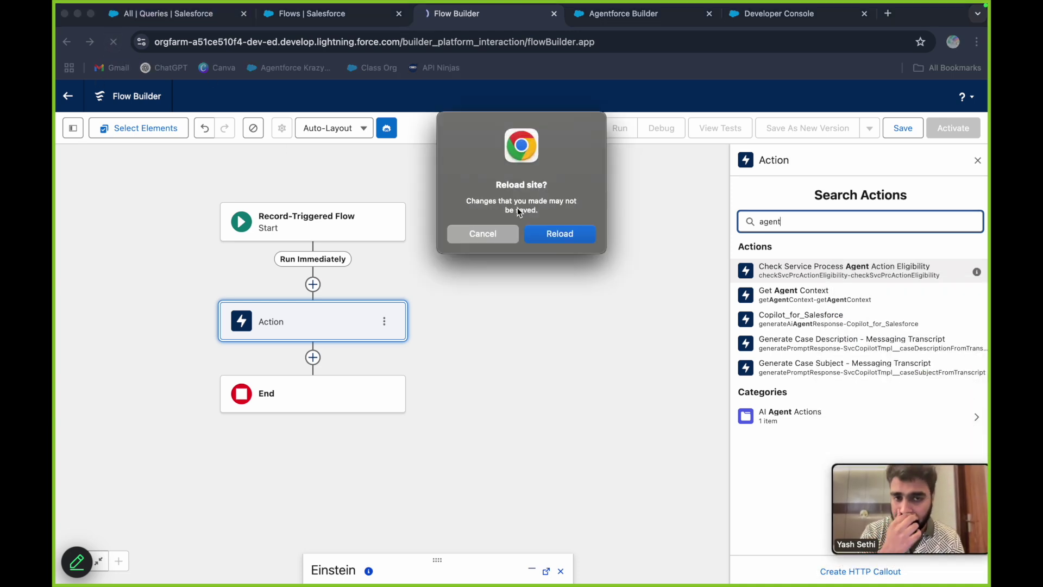
click(539, 234)
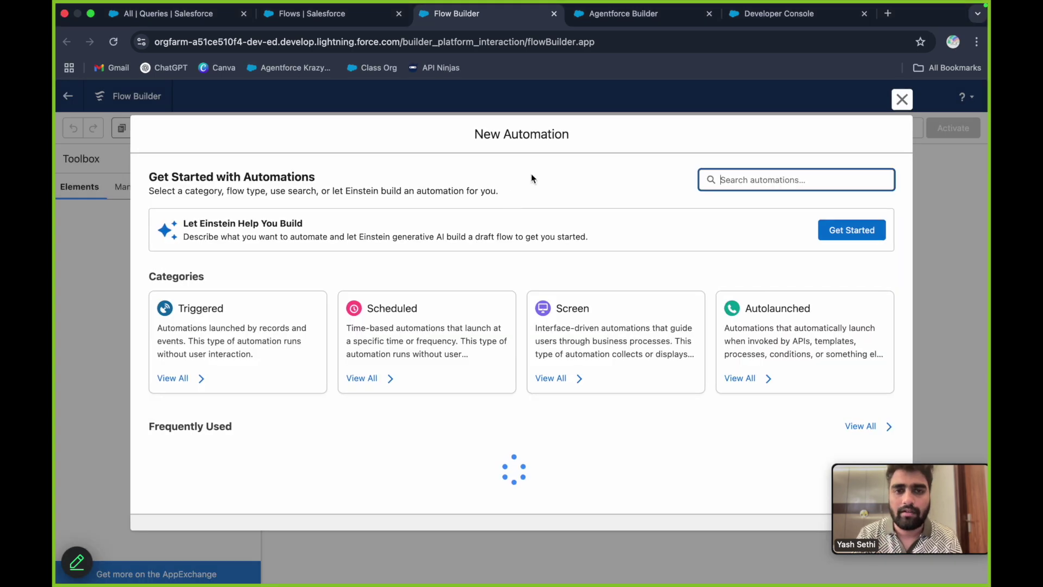
click(304, 327)
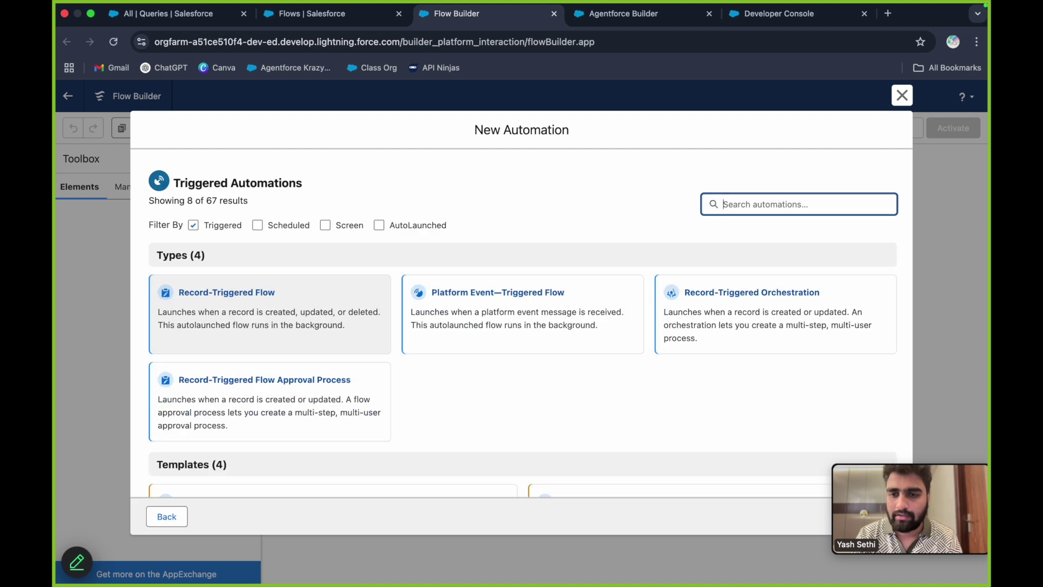
click(342, 315)
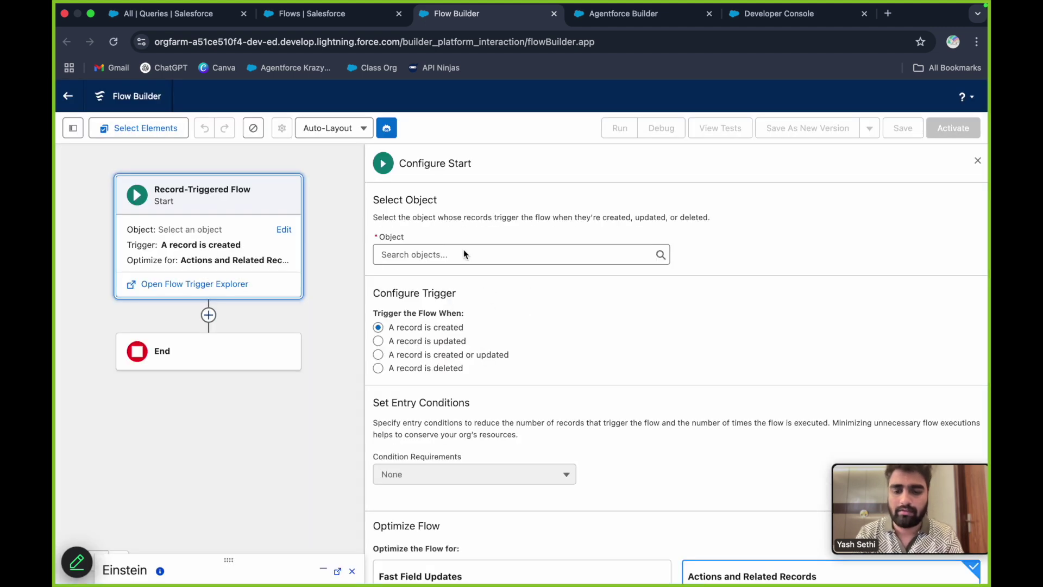
Make Query the triggering object on record creation and close Configure Start
click(464, 253)
text(q)
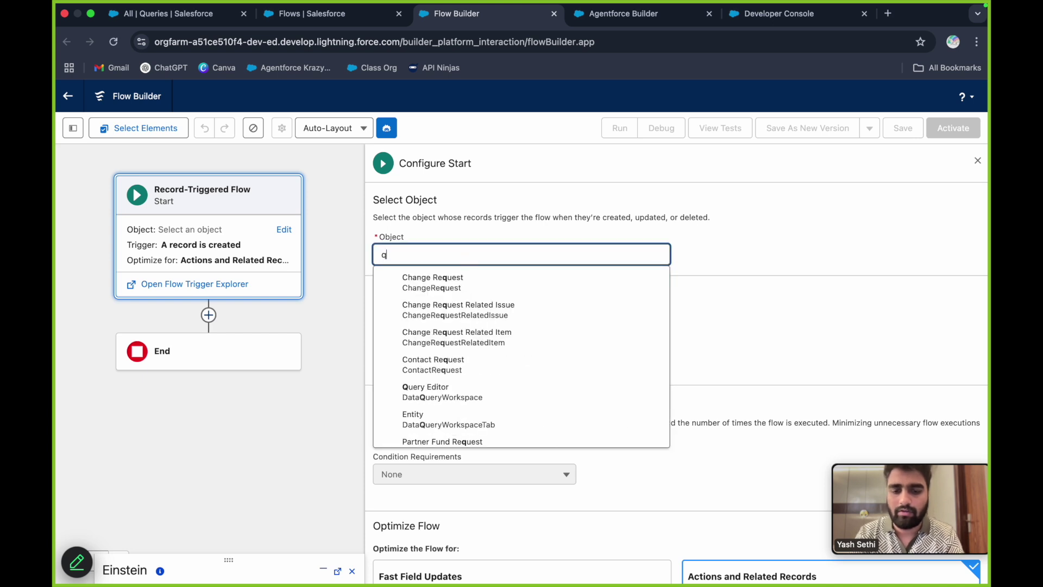
text(uery)
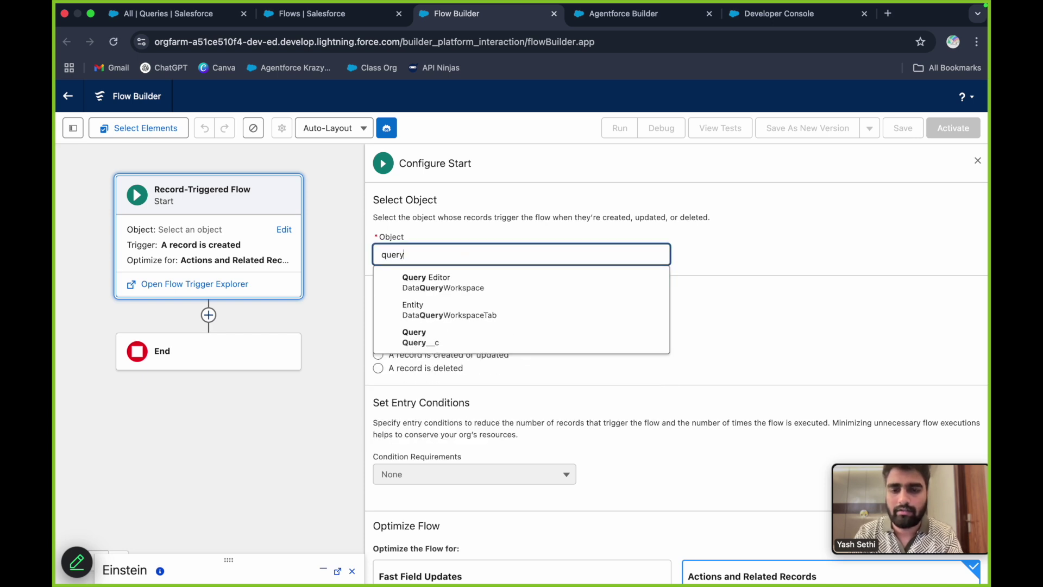
click(435, 342)
scroll(458, 361, down, 2)
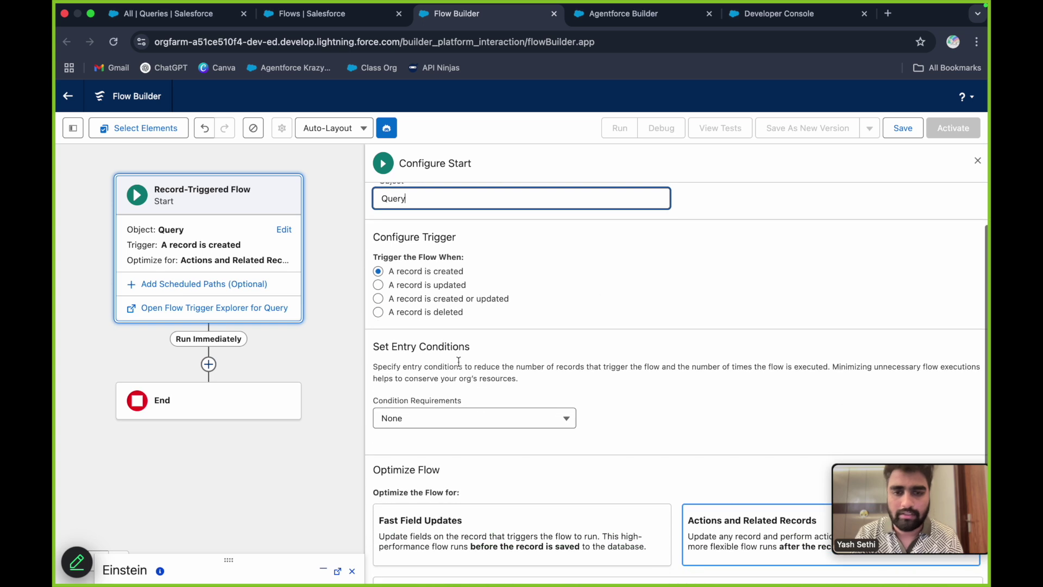
click(977, 161)
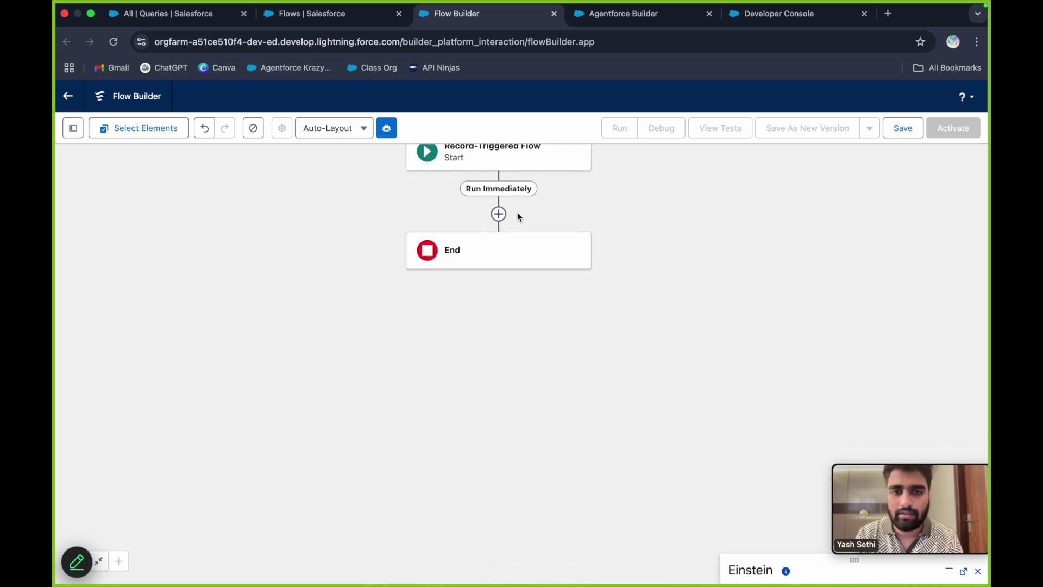
Add the Krazy_Cloud_Agent action after the flow's start element
click(499, 213)
click(451, 410)
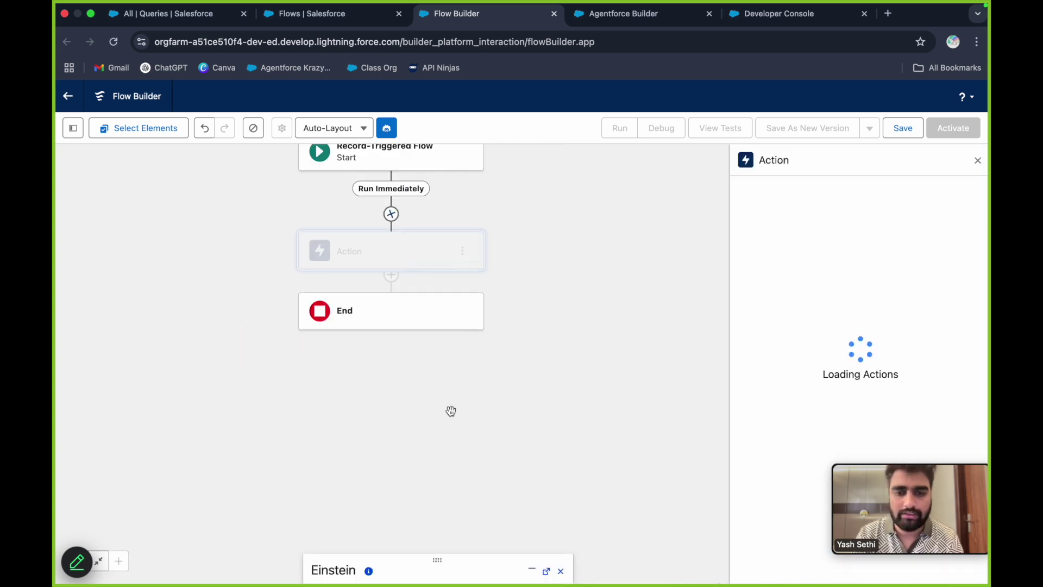
click(810, 222)
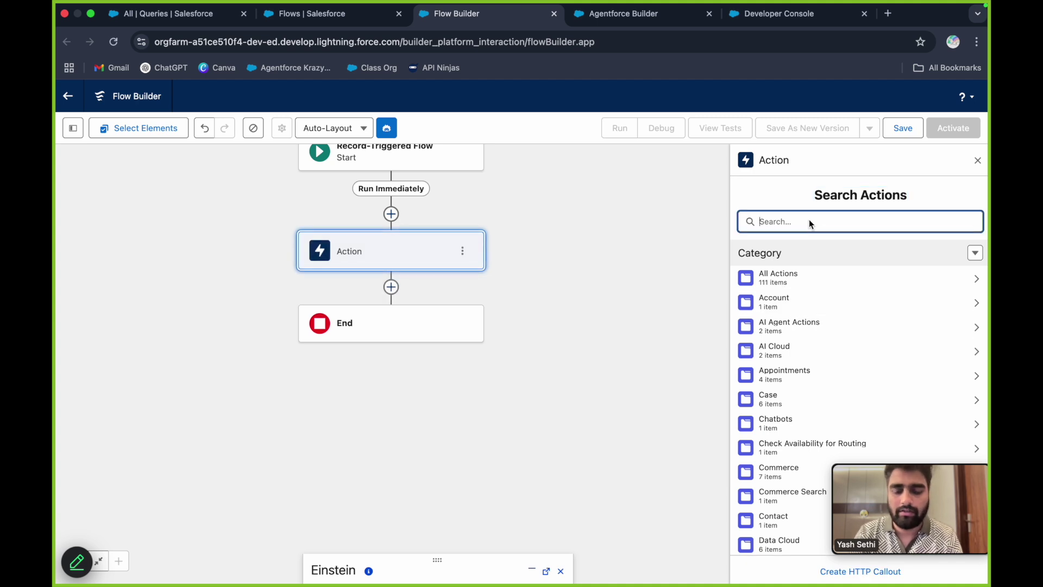
text(agent)
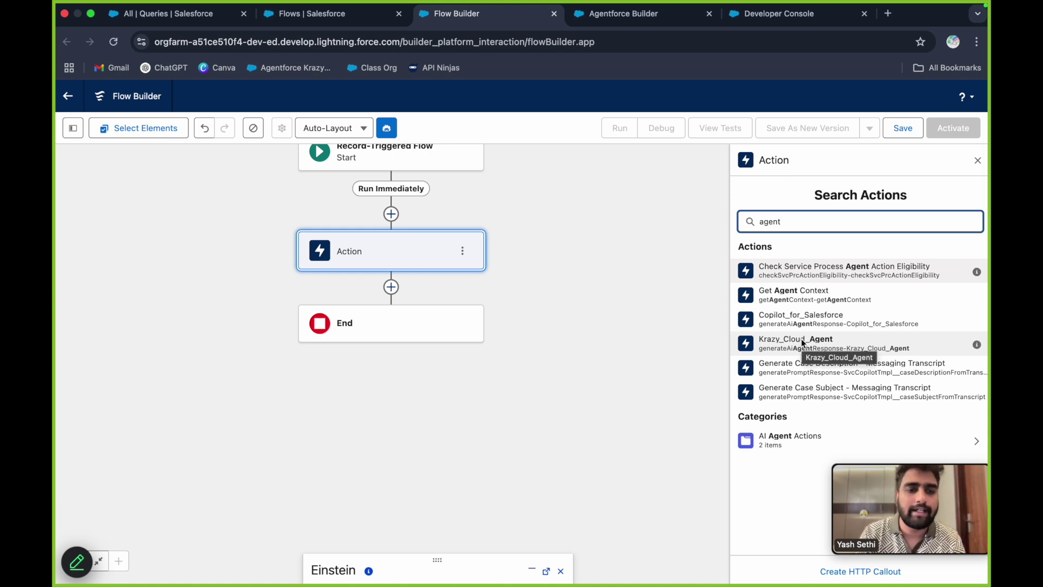
click(801, 339)
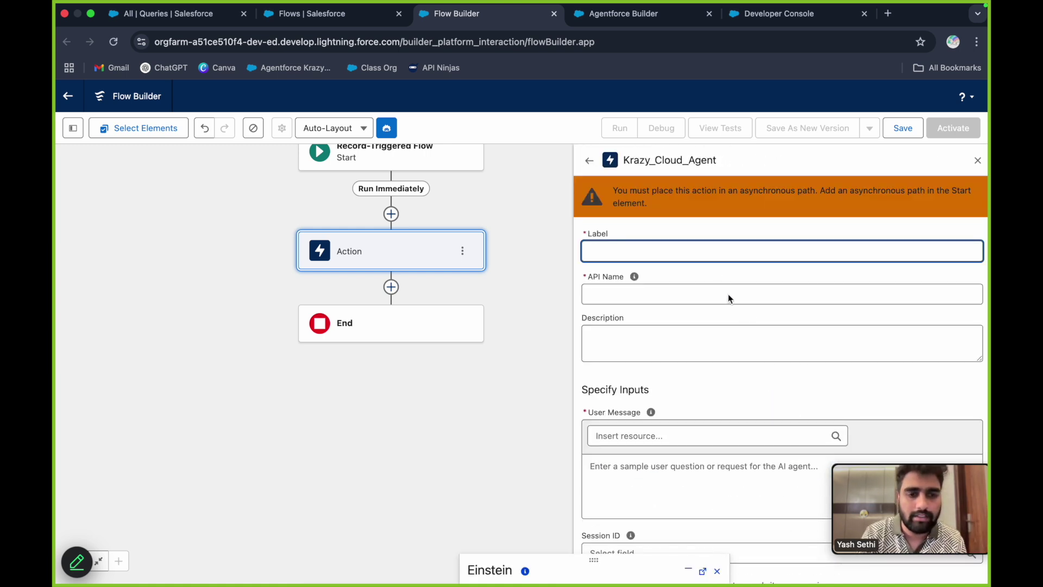
Label the action 'Call the AI Agent' with API name Call_the_AI_Agent and focus its User Message
text(Call trhe )
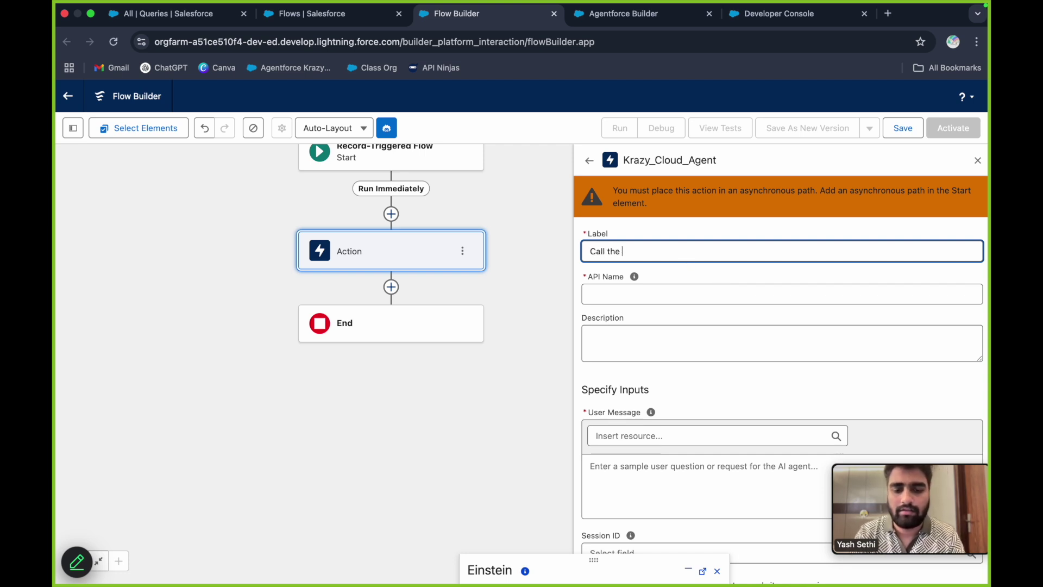
text(AI Agent)
click(713, 294)
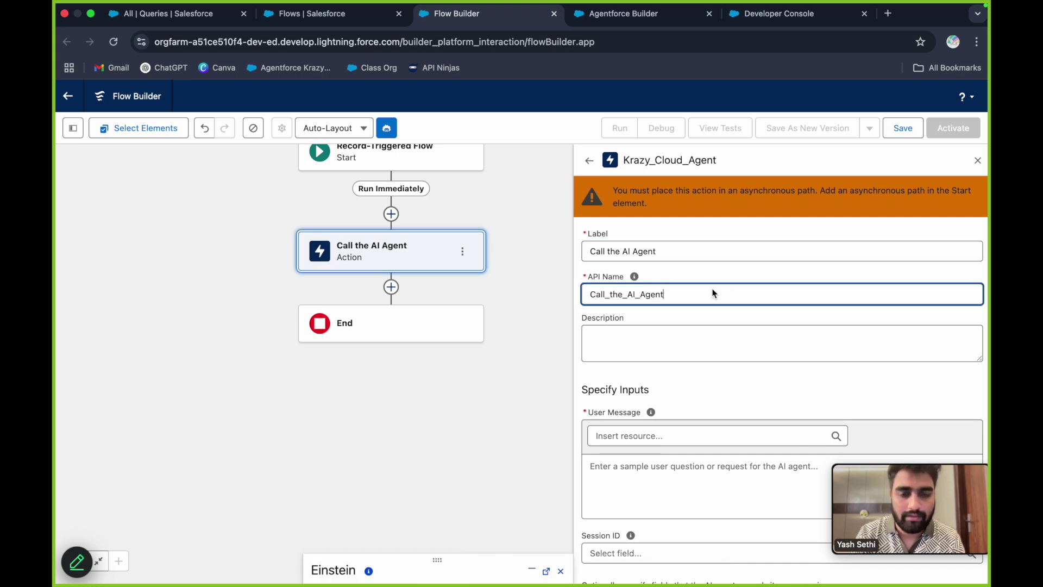
scroll(712, 291, down, 4)
click(676, 345)
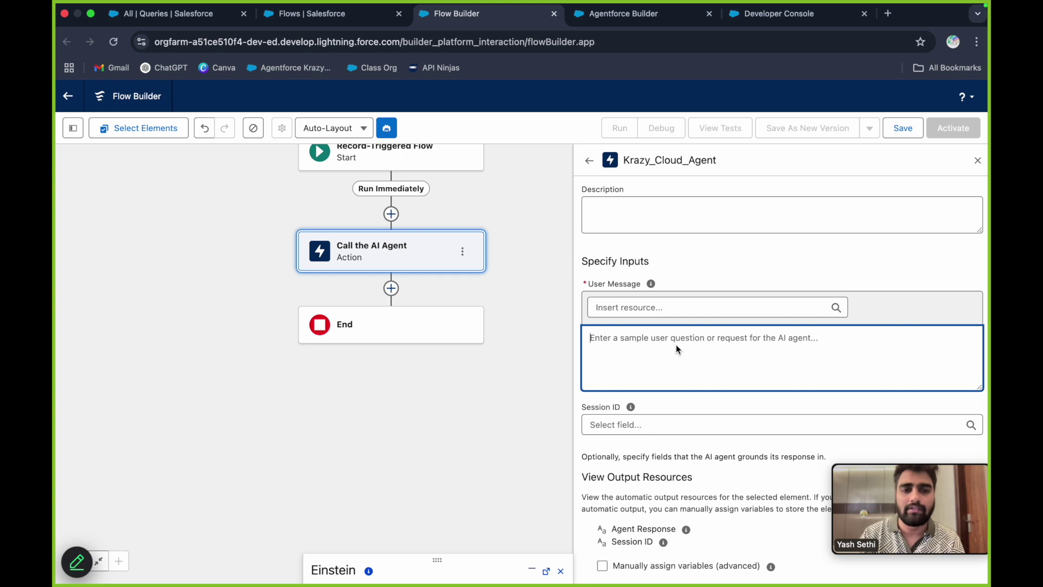
scroll(676, 345, down, 1)
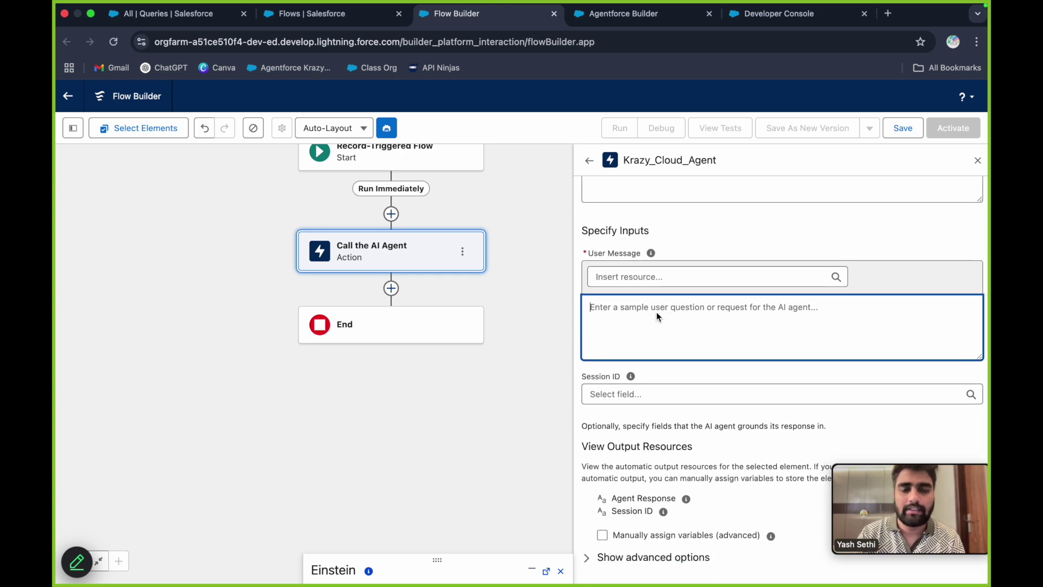
click(628, 16)
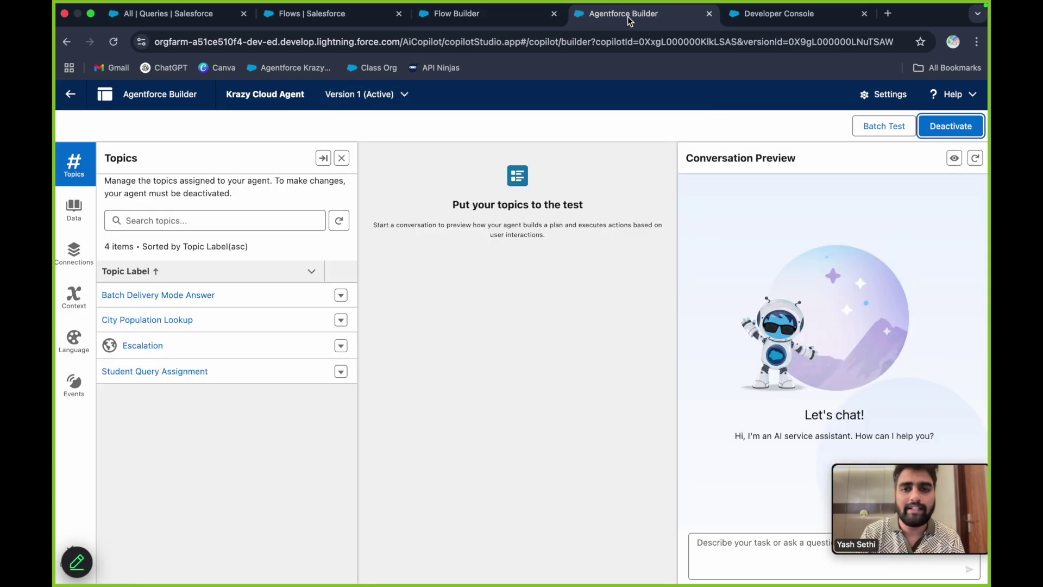
Copy the Student Query Assignment topic's request sentence and paste it as the action's User Message
click(150, 373)
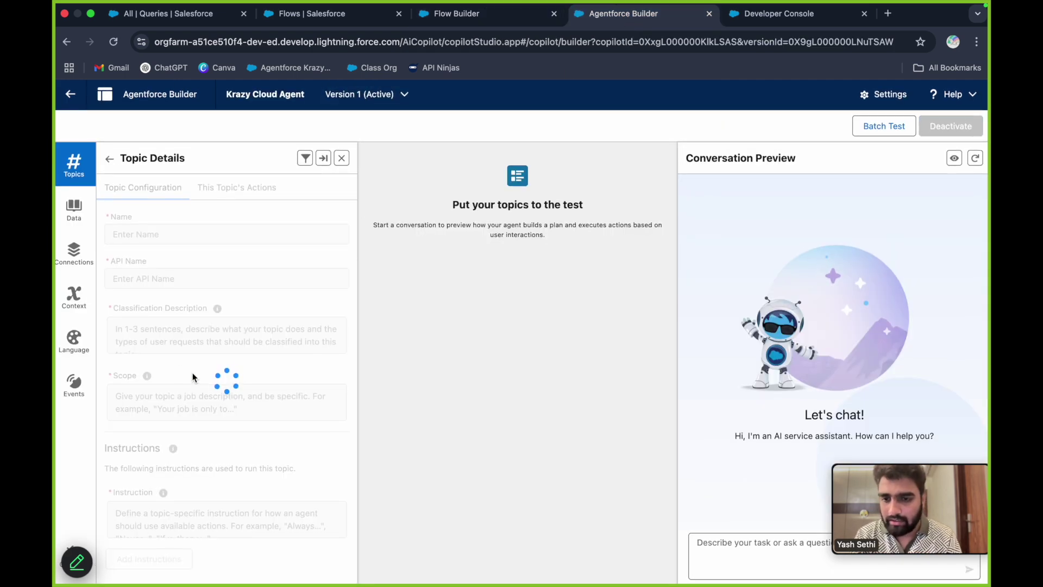
scroll(193, 375, down, 2)
click(241, 516)
drag(240, 516, 265, 530)
key(super+c)
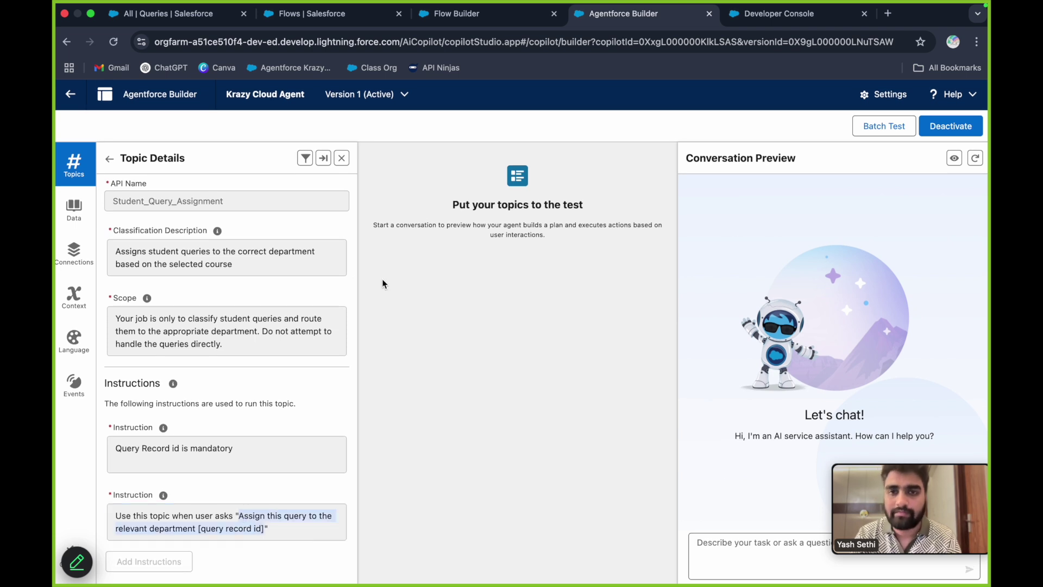
click(464, 21)
key(super+v)
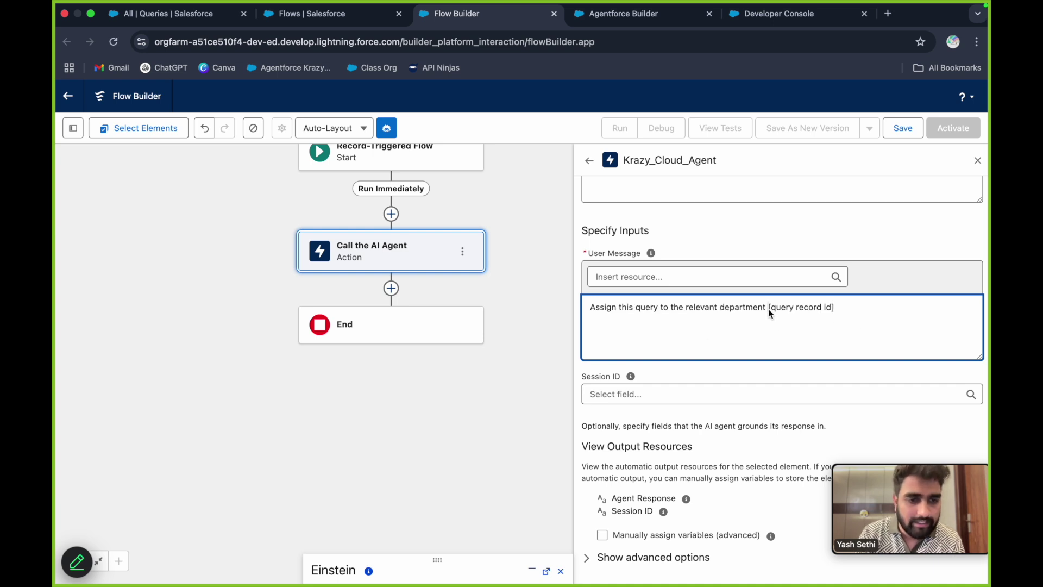
Replace '[query record id]' with the Triggering Query__c Record ID resource and close the action panel
key(BackSpace)
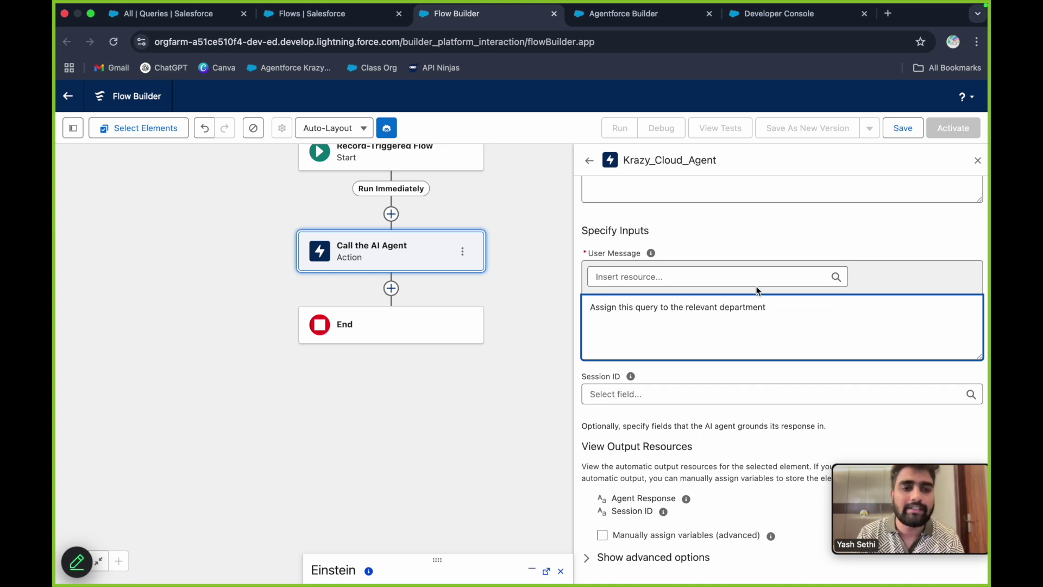
click(737, 280)
text(tr)
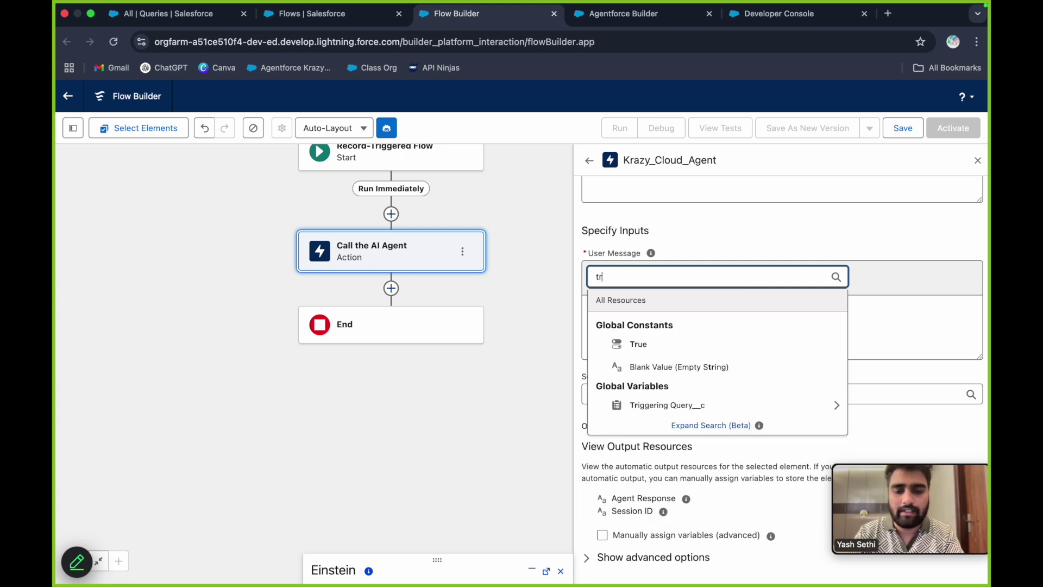
text(igge)
click(689, 344)
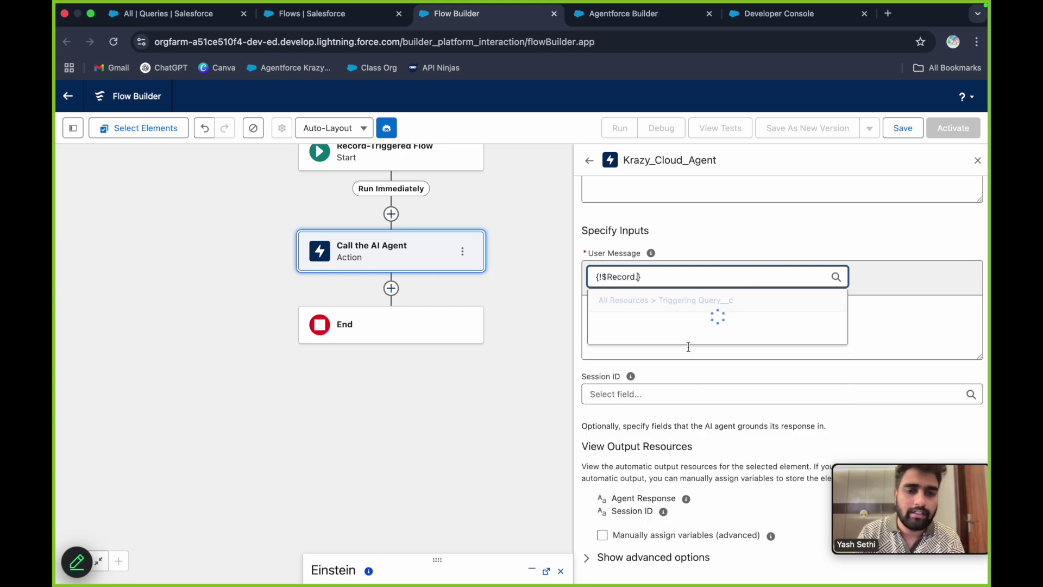
text(record)
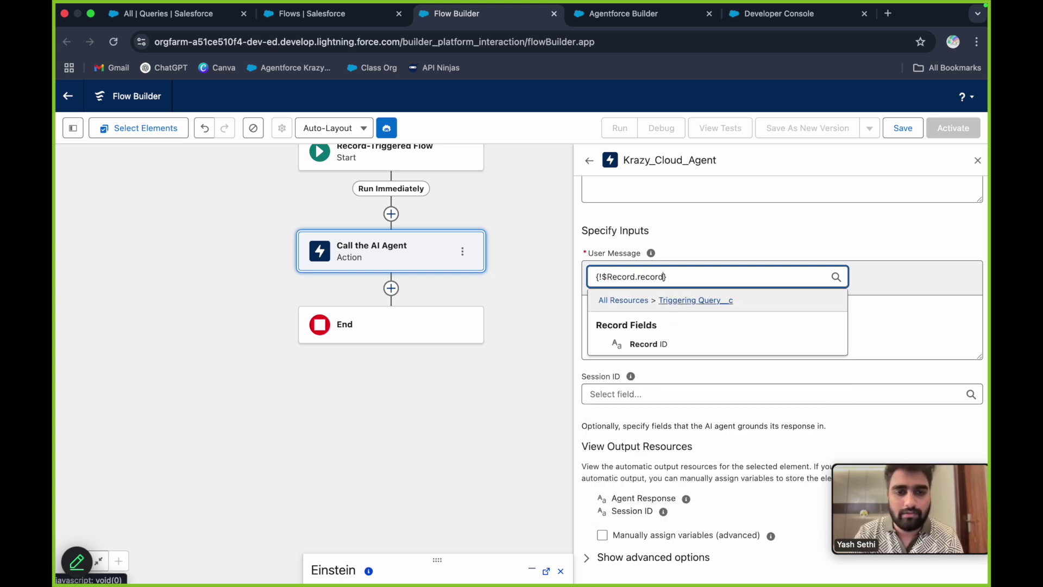
click(659, 341)
click(840, 307)
click(928, 183)
click(906, 267)
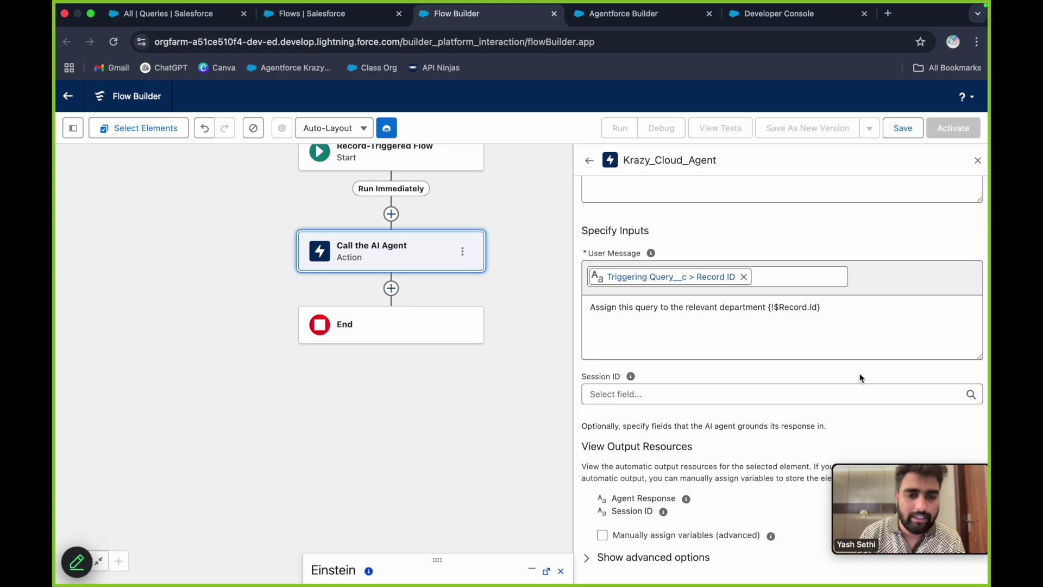
click(978, 161)
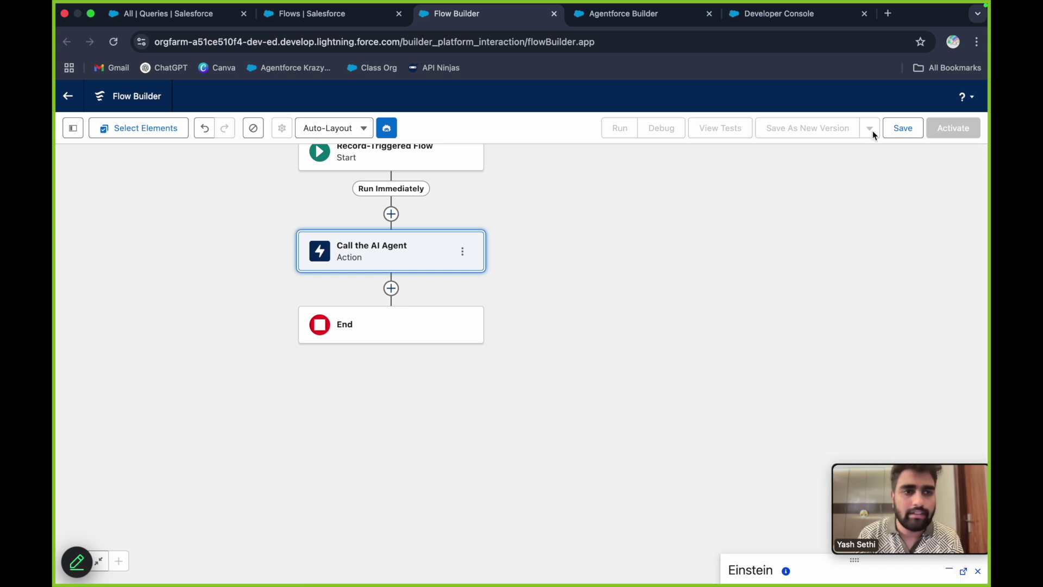
Save the flow as 'ASsign student query to queue' with the auto-filled API name
click(903, 127)
click(459, 302)
text(ASsig)
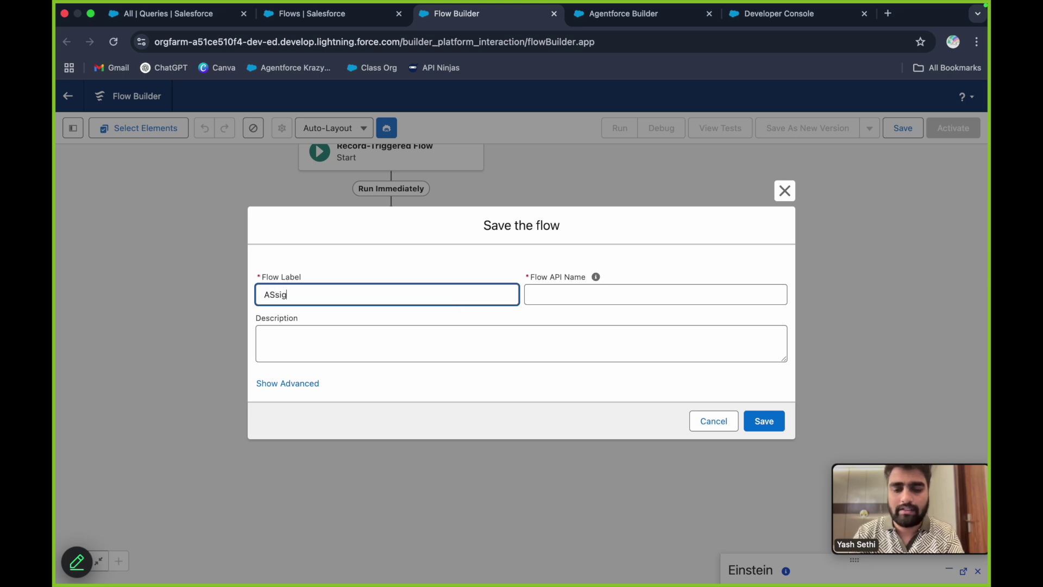
text(n student query to queue)
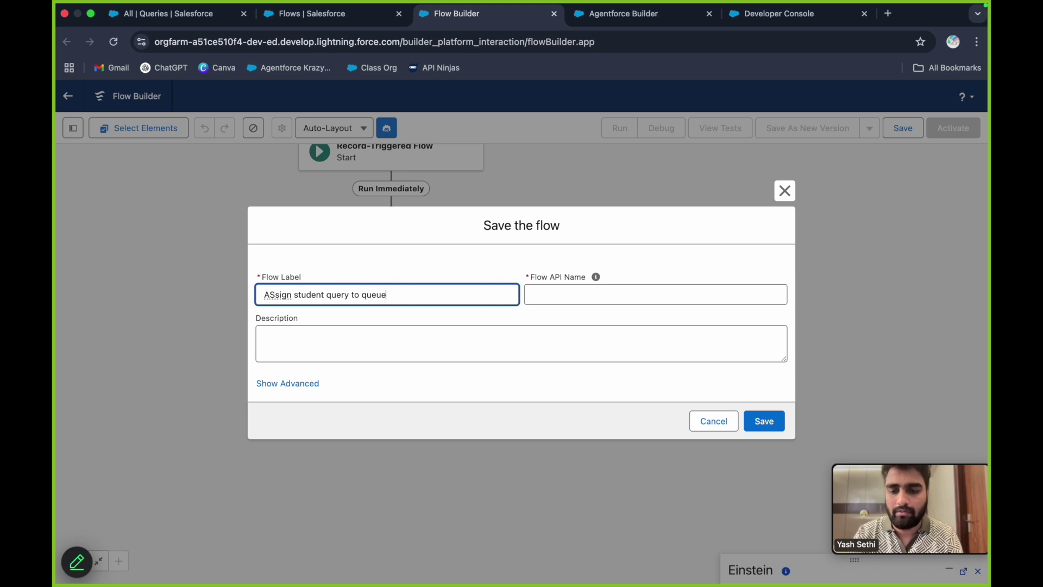
key(super+a)
click(624, 301)
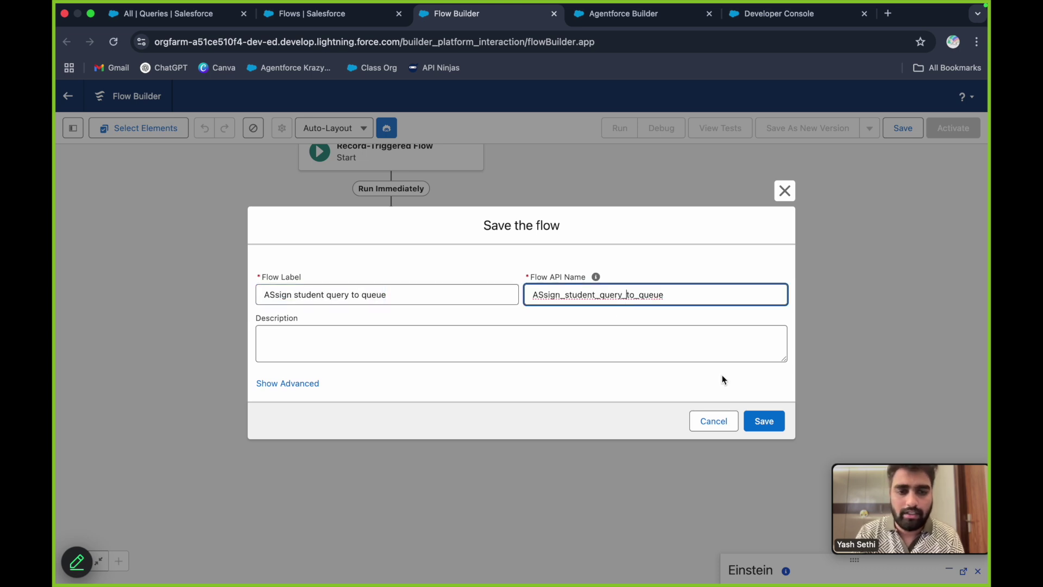
click(767, 427)
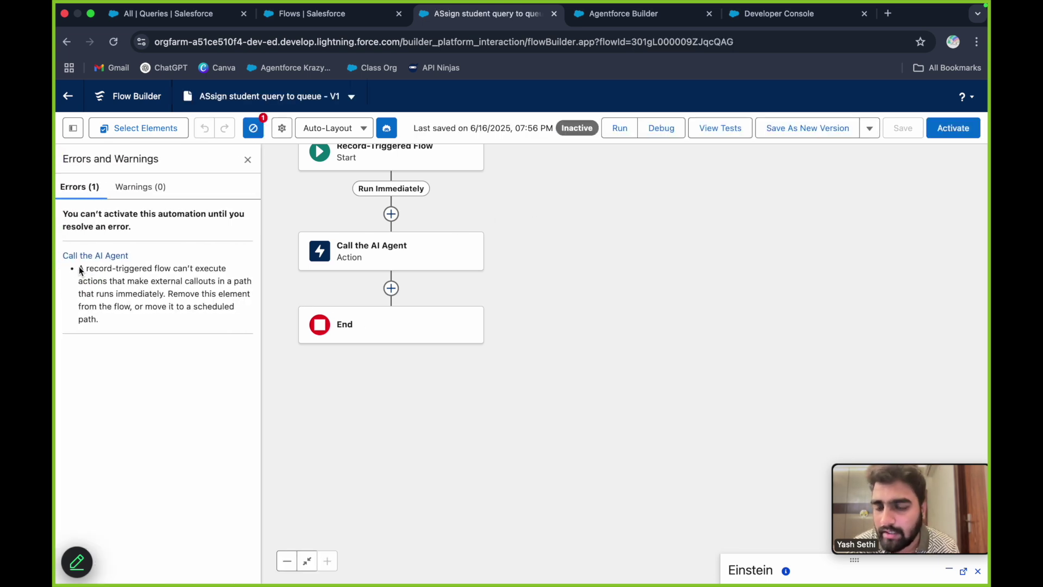
Review the immediate-path callout error and close the Errors panel
drag(79, 269, 214, 283)
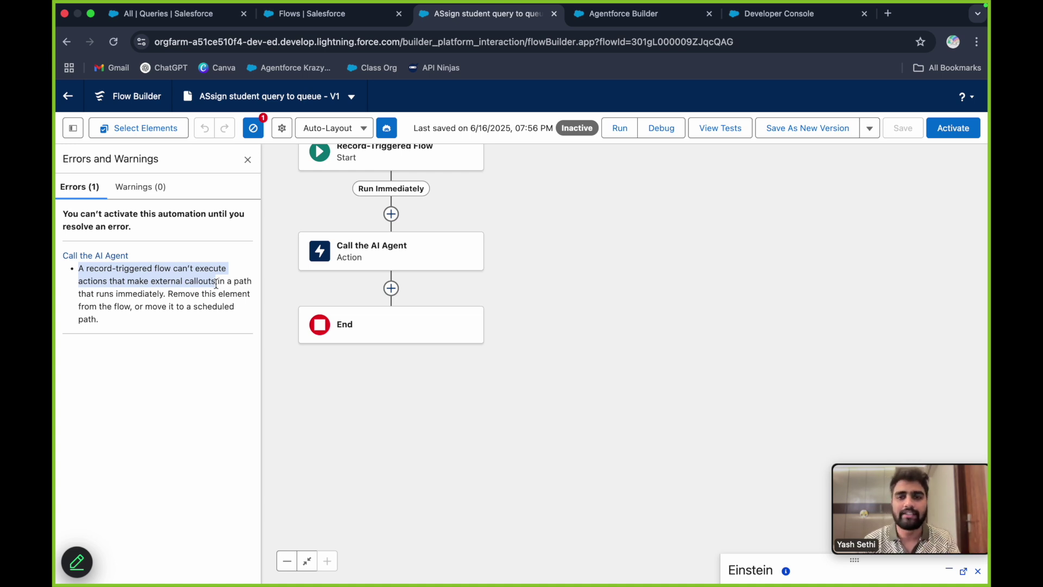
click(248, 160)
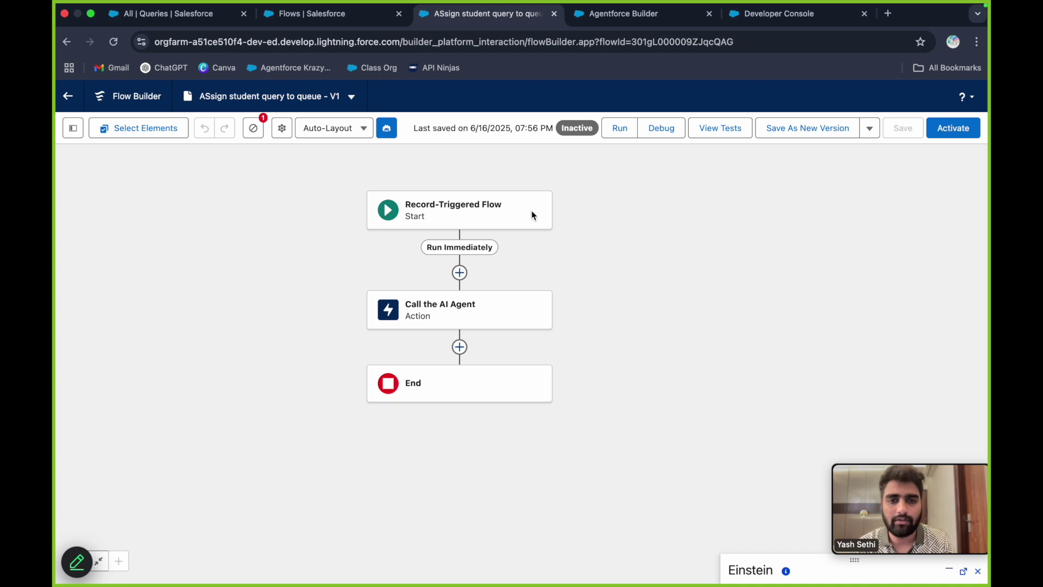
click(532, 215)
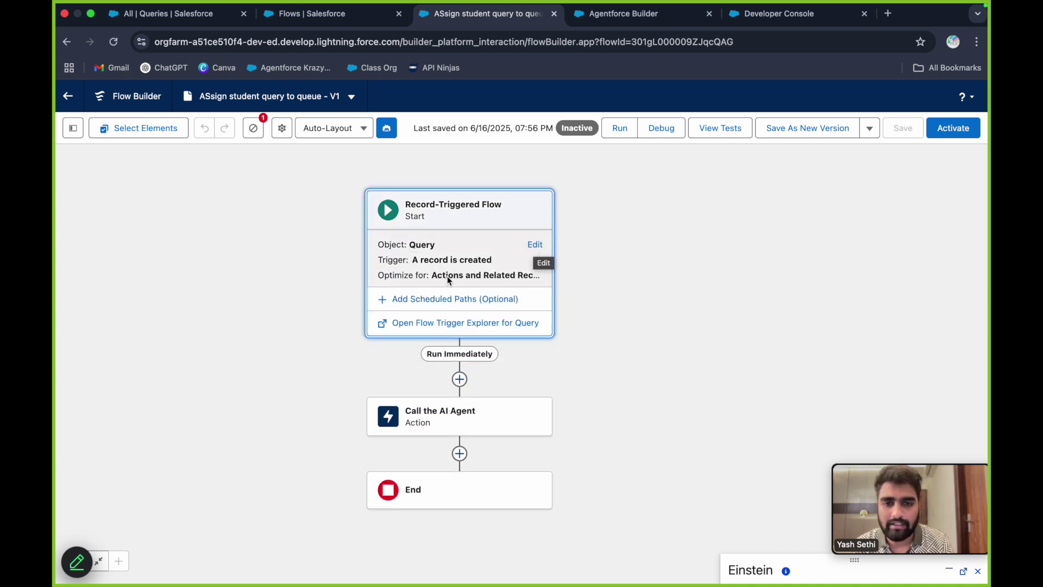
Add a 'Call the AI Agent' scheduled path running 1 minute after Query__c is created
click(460, 300)
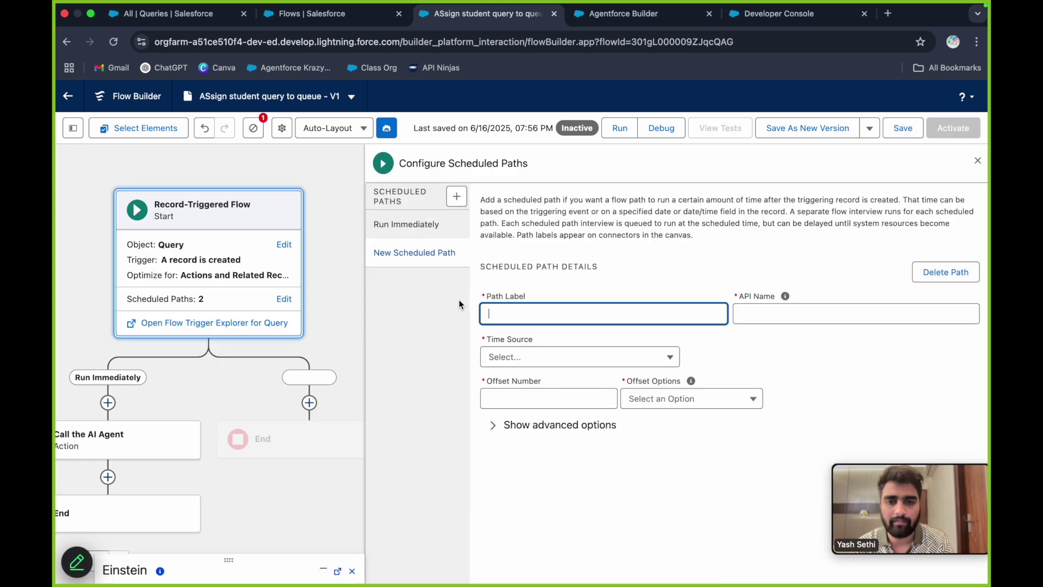
text(C)
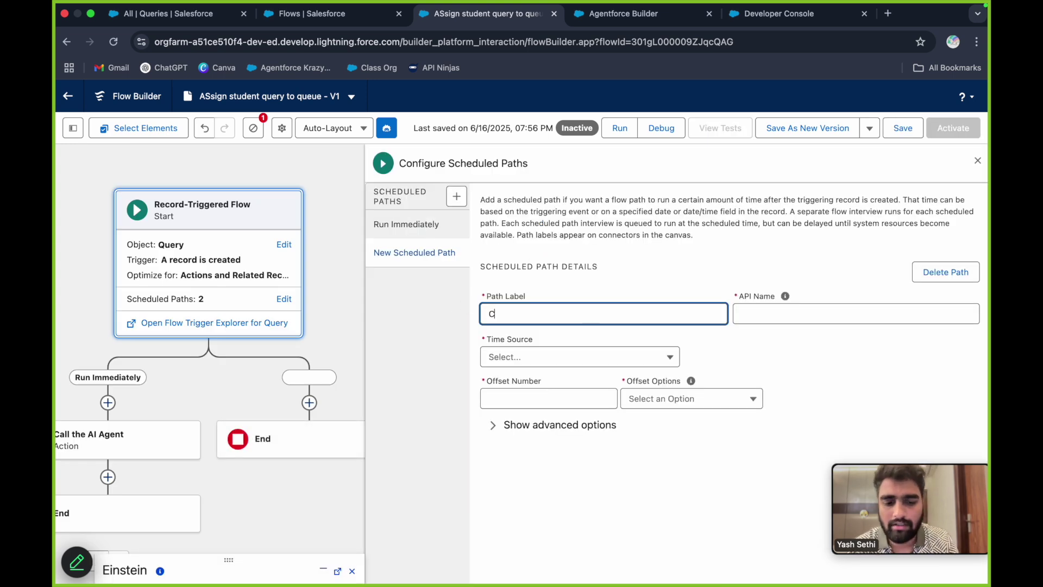
text(all the AI )
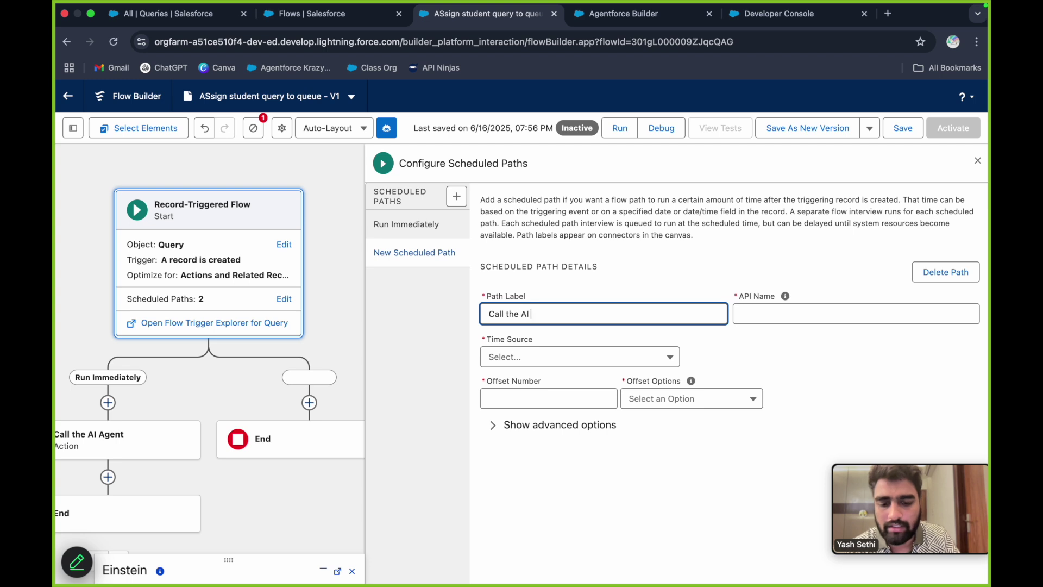
text(Agetnt)
click(790, 313)
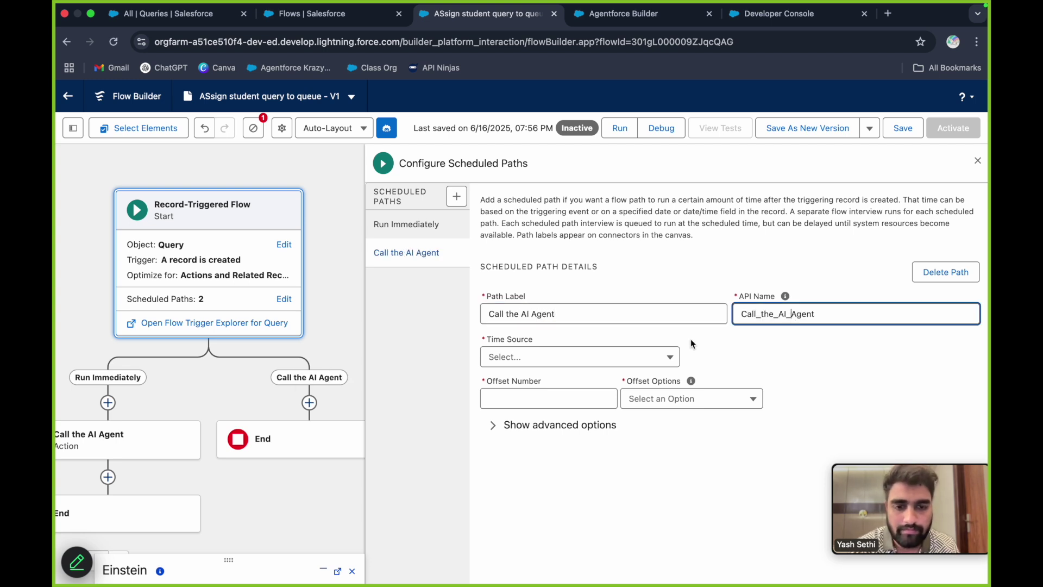
click(614, 356)
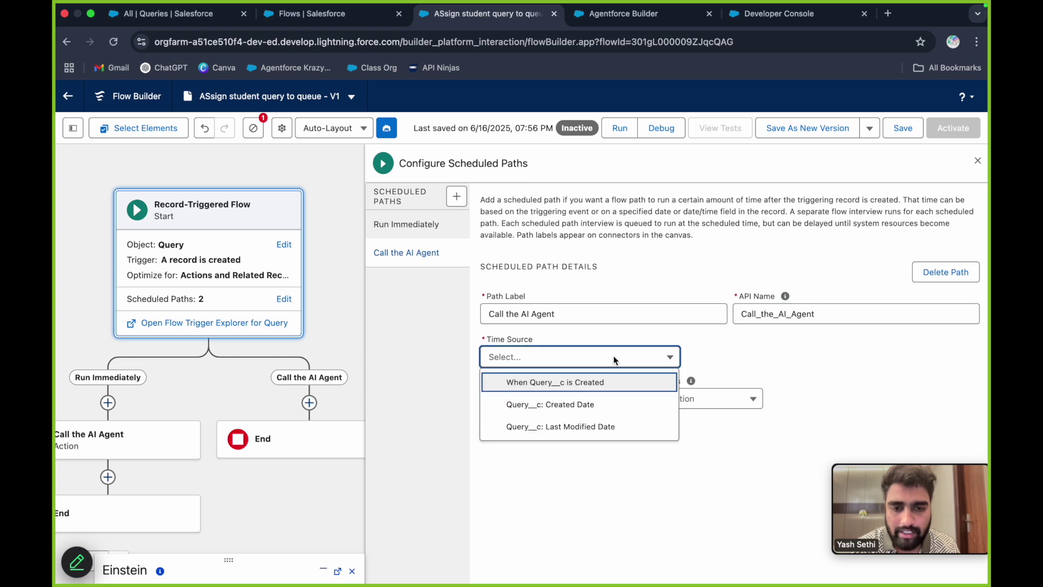
click(576, 381)
click(549, 393)
text(1)
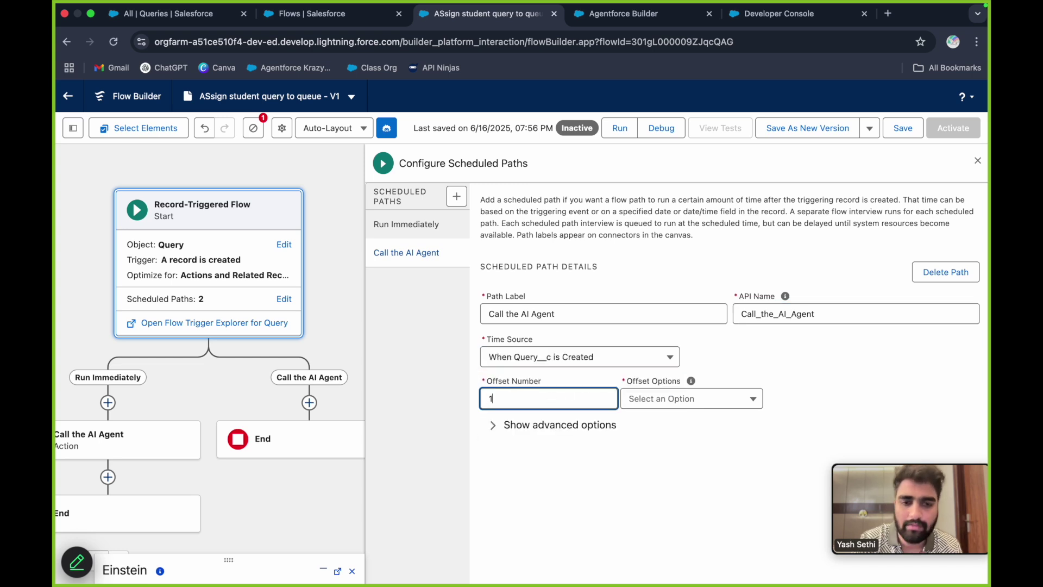
click(676, 407)
click(667, 350)
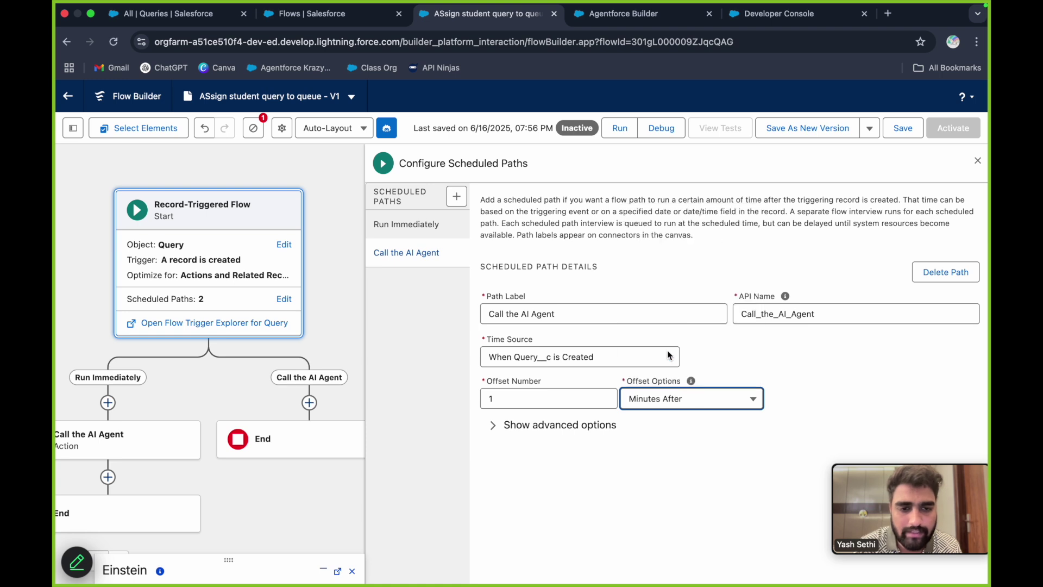
click(976, 161)
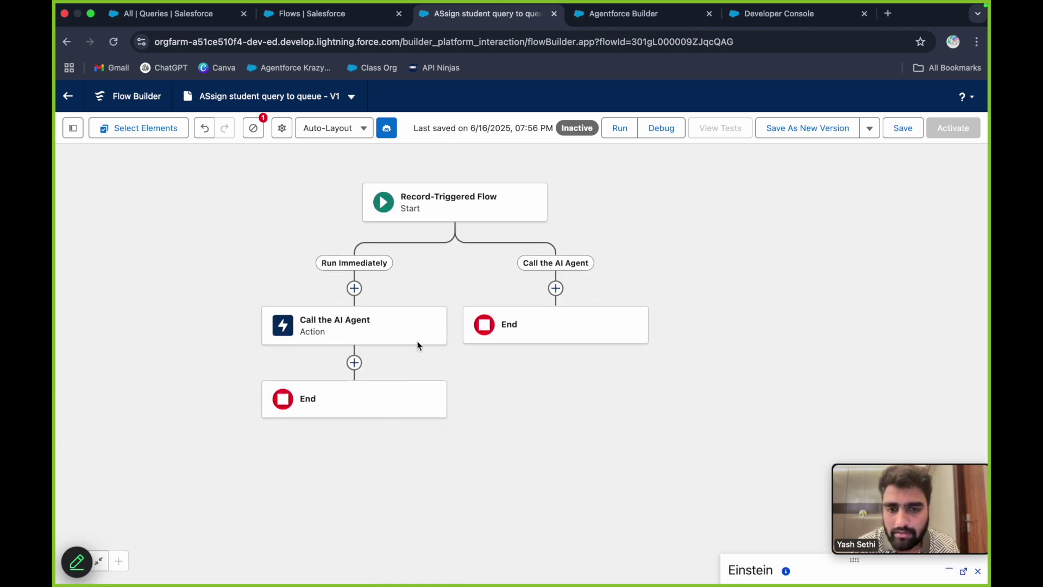
Cut the Call the AI Agent action and paste it onto the Call the AI Agent path
click(426, 327)
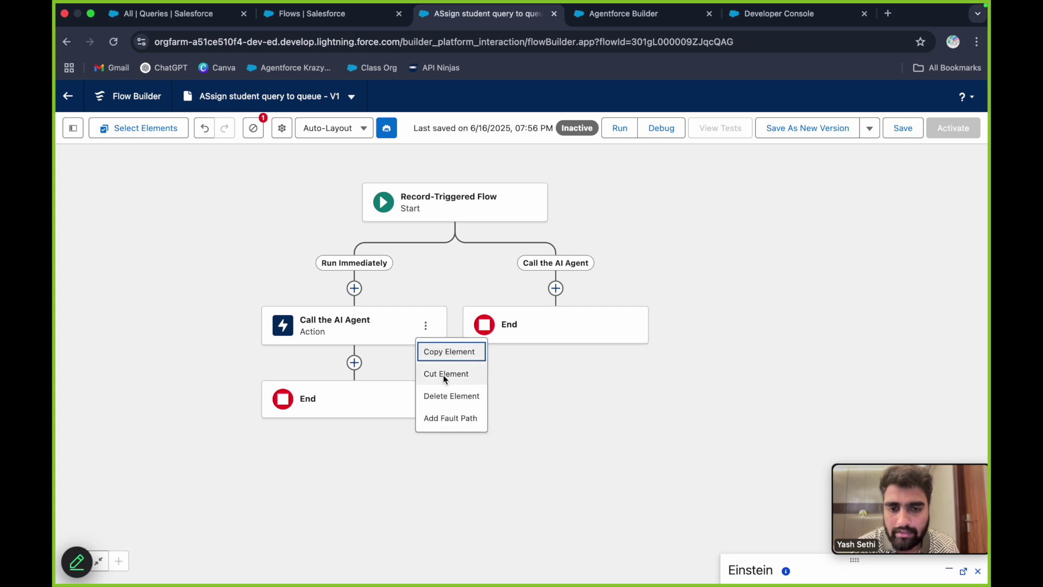
click(443, 373)
click(556, 288)
drag(437, 289, 433, 353)
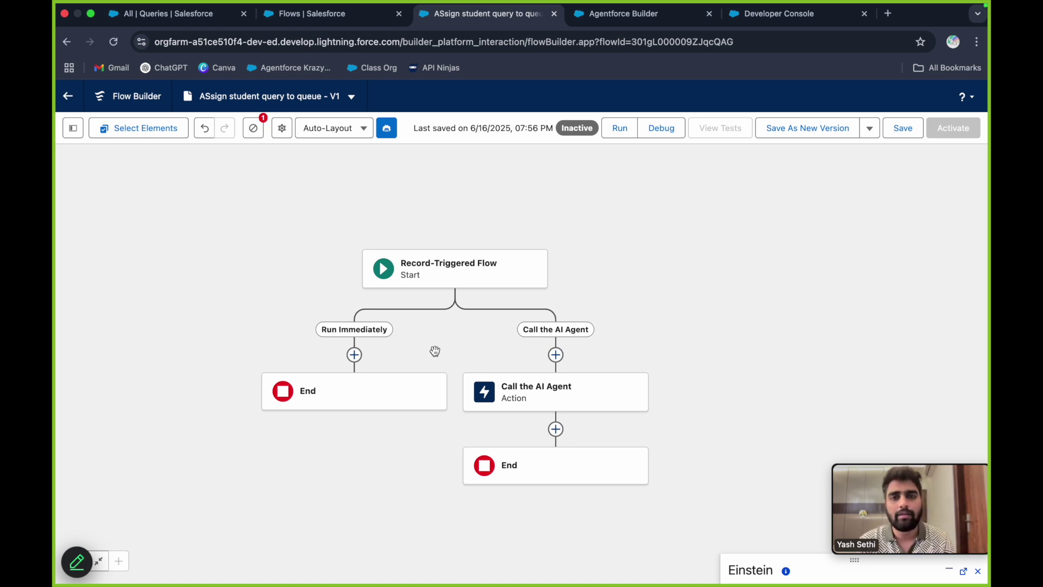
Review the record-triggered flow error explanation in the Errors panel, then close it
click(76, 128)
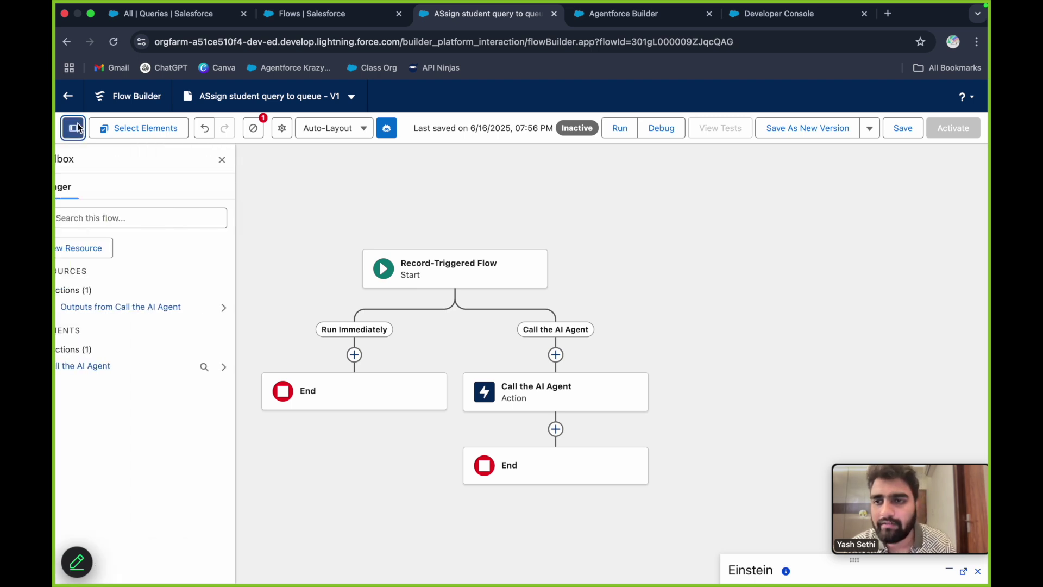
click(253, 128)
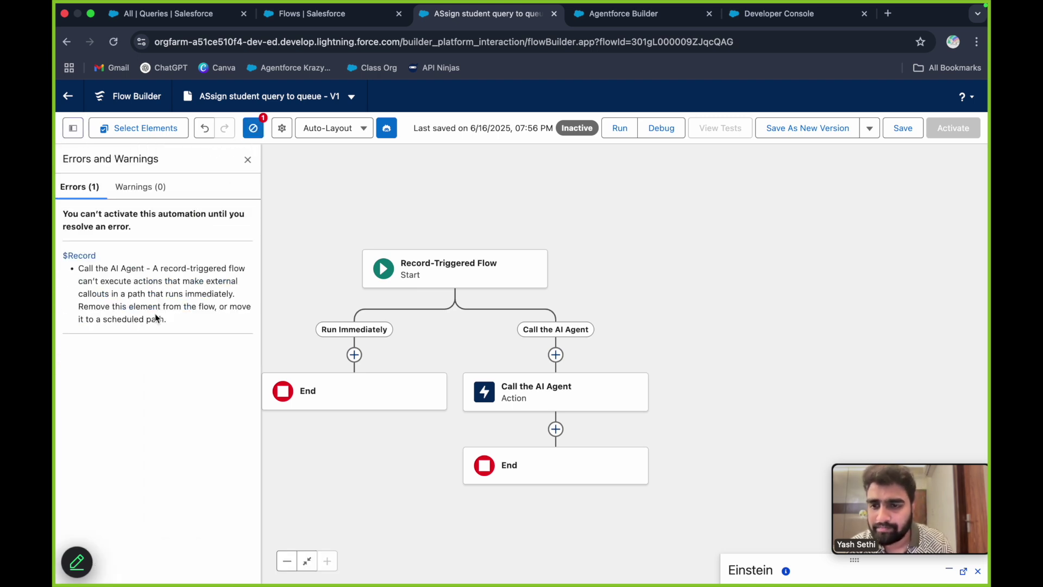
drag(167, 281, 244, 283)
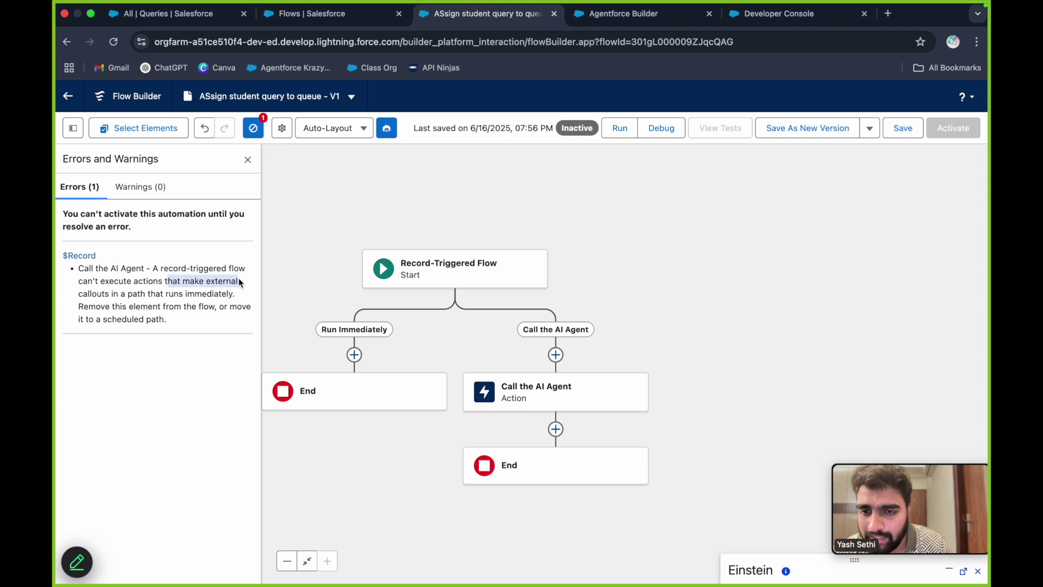
drag(182, 268, 179, 294)
click(212, 300)
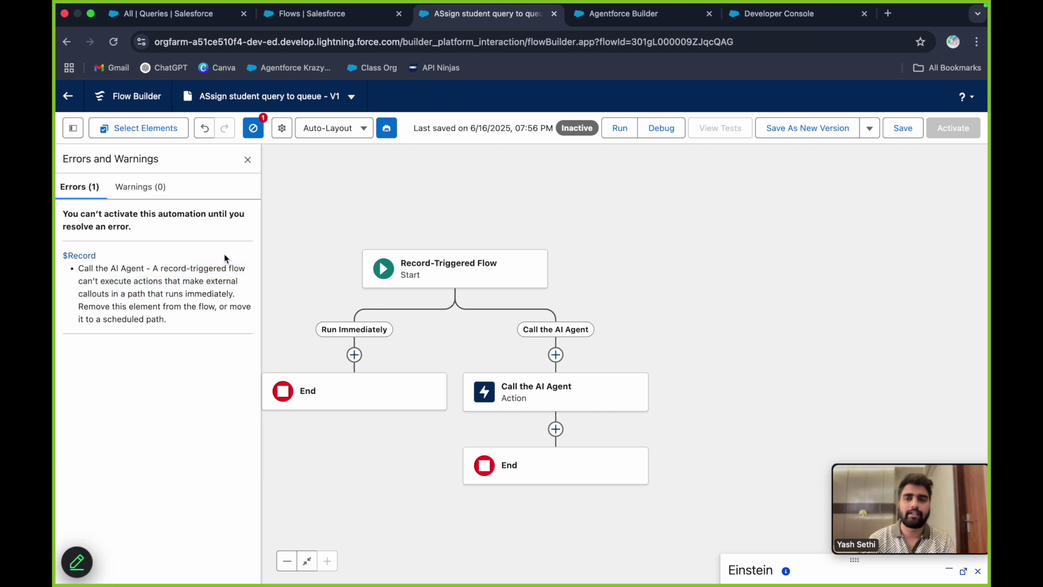
click(248, 160)
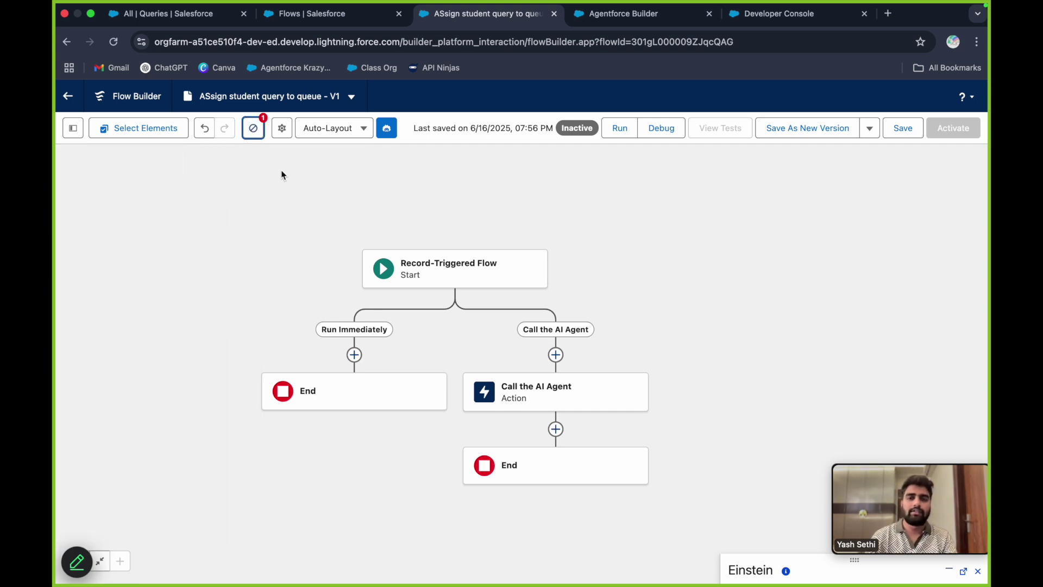
Rename the moved action's API name to Call_the_AI_Agent2 and save the flow
click(902, 128)
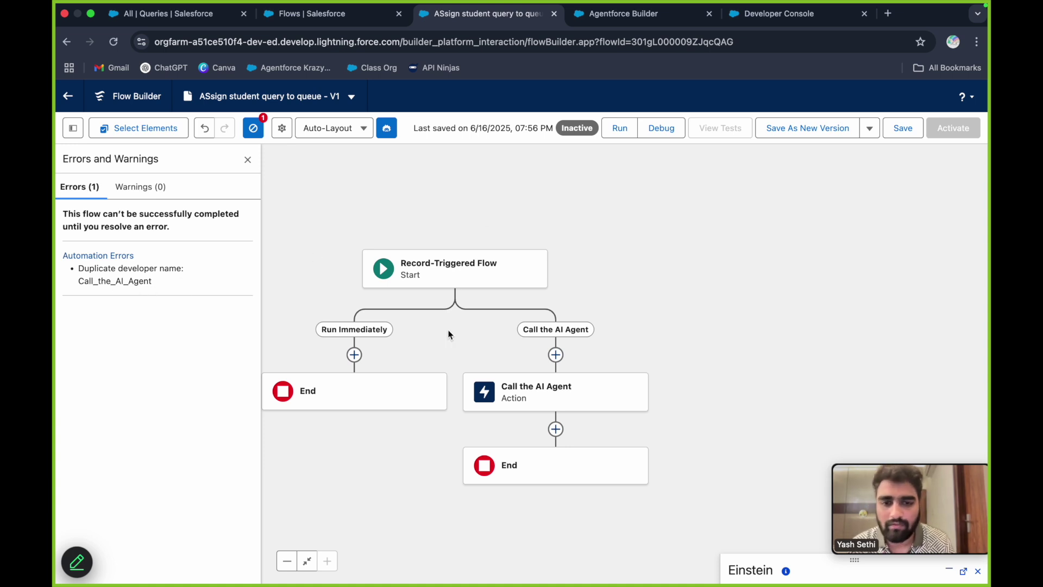
click(534, 393)
click(678, 251)
text(2)
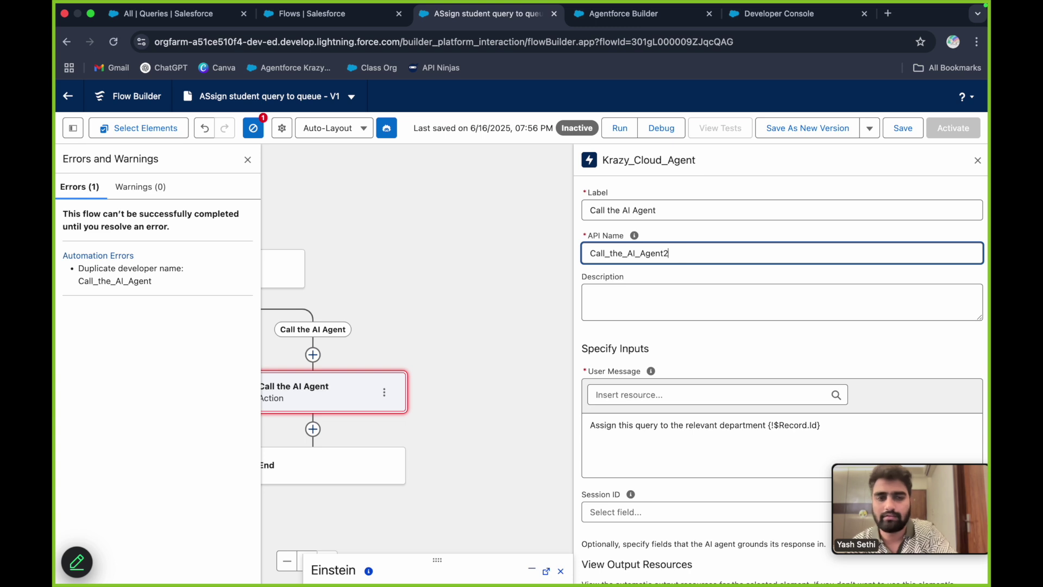
click(894, 128)
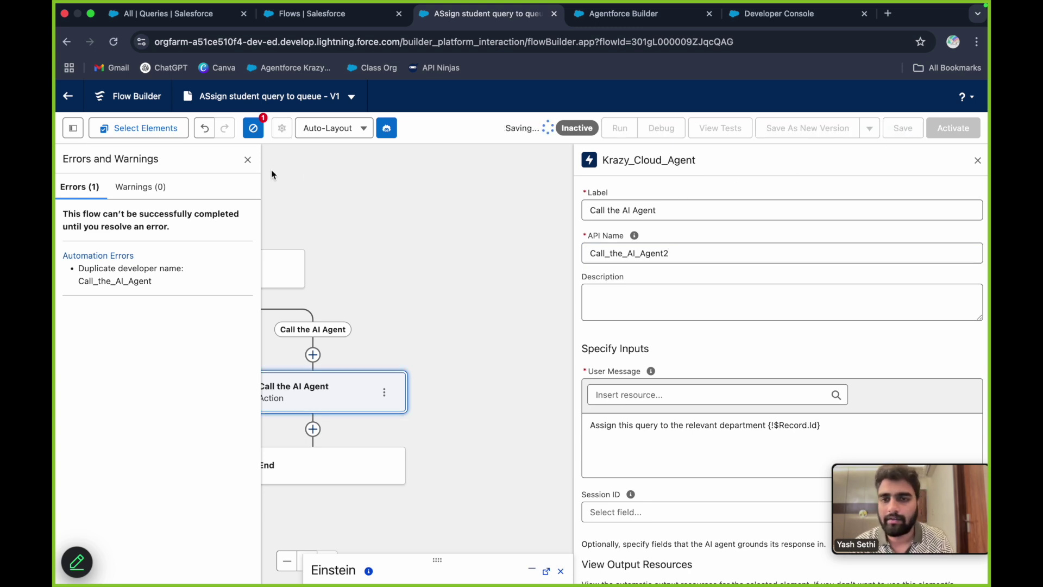
click(247, 161)
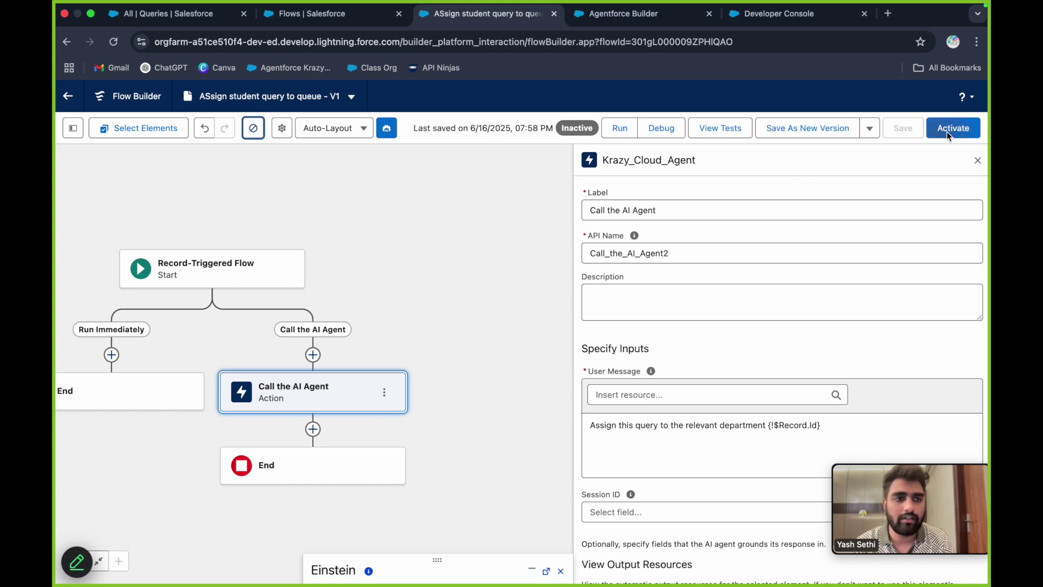
Activate the flow, close the action's settings and recenter the diagram on the canvas
click(952, 129)
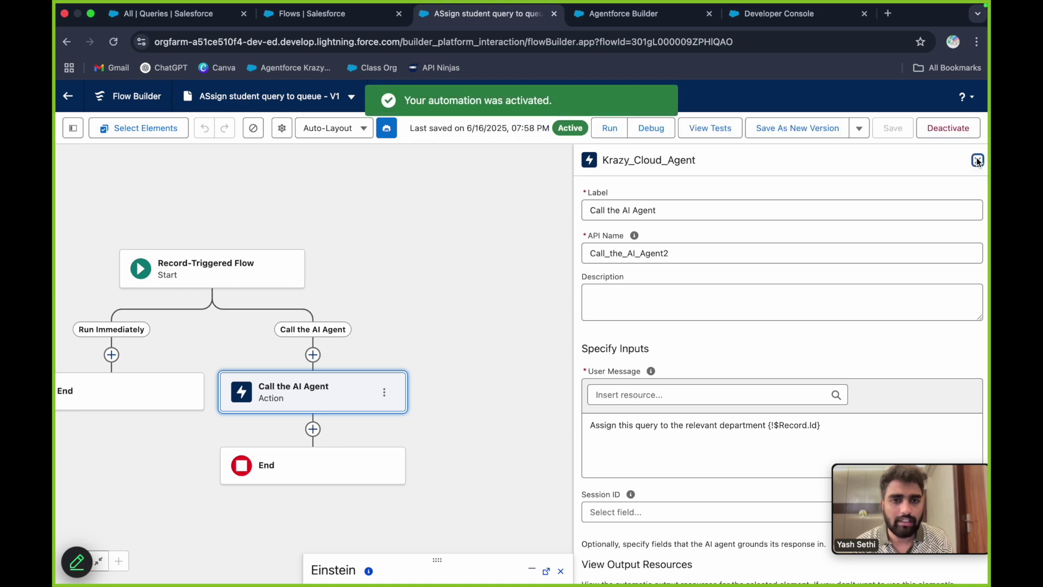
click(977, 161)
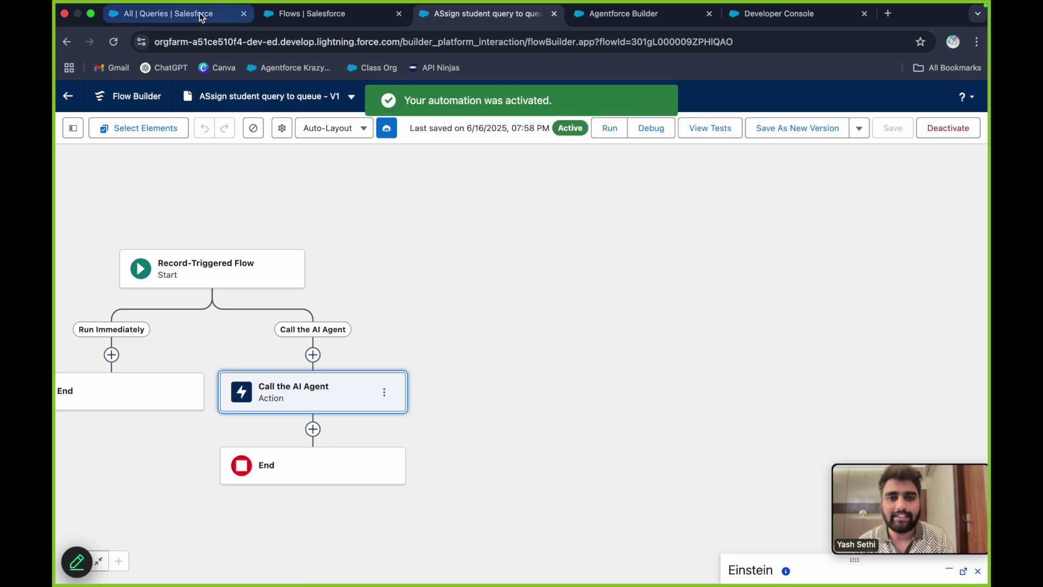
drag(408, 229, 559, 225)
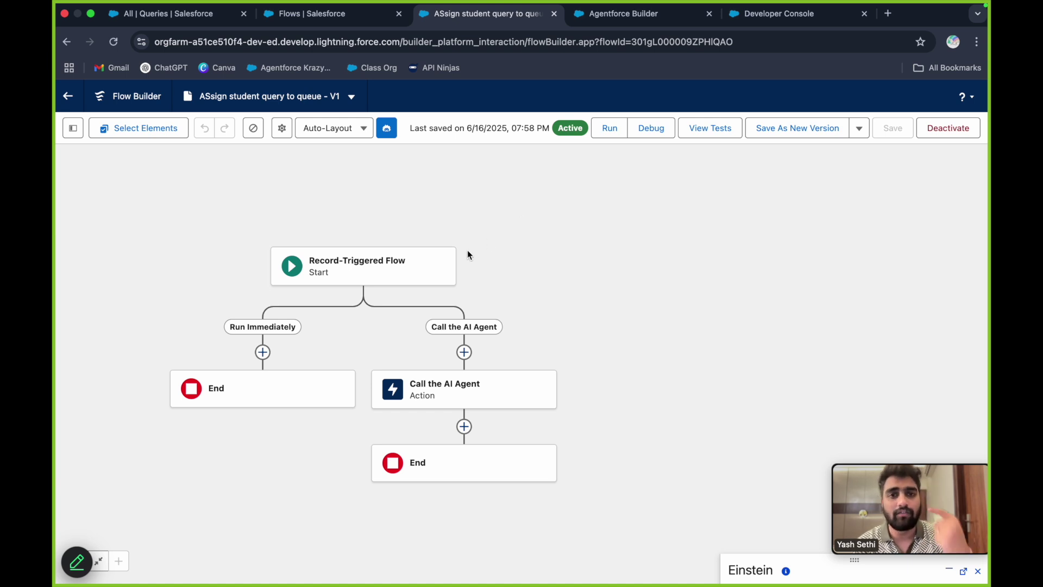
mouse_move(473, 387)
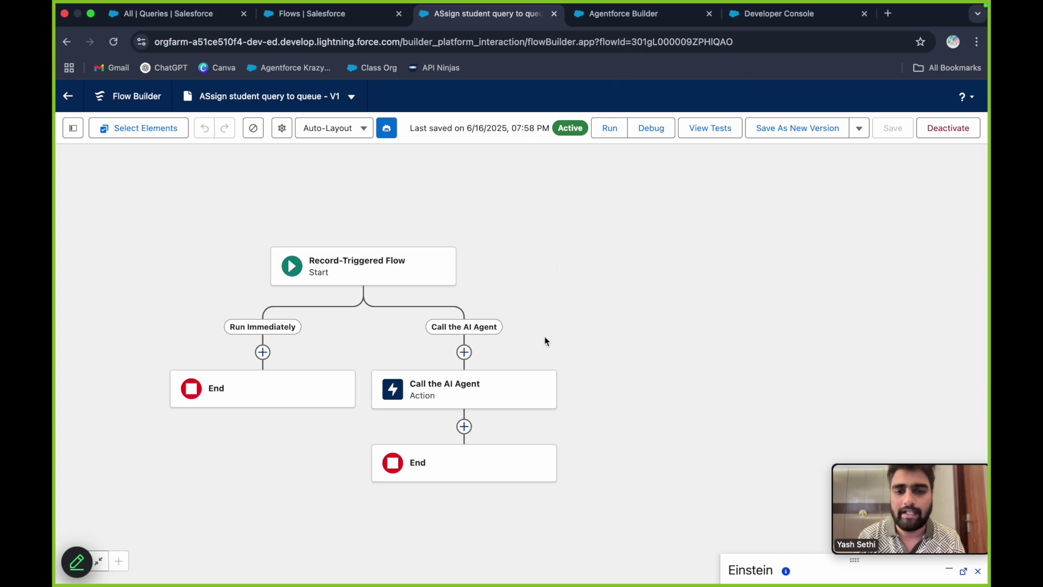
click(634, 18)
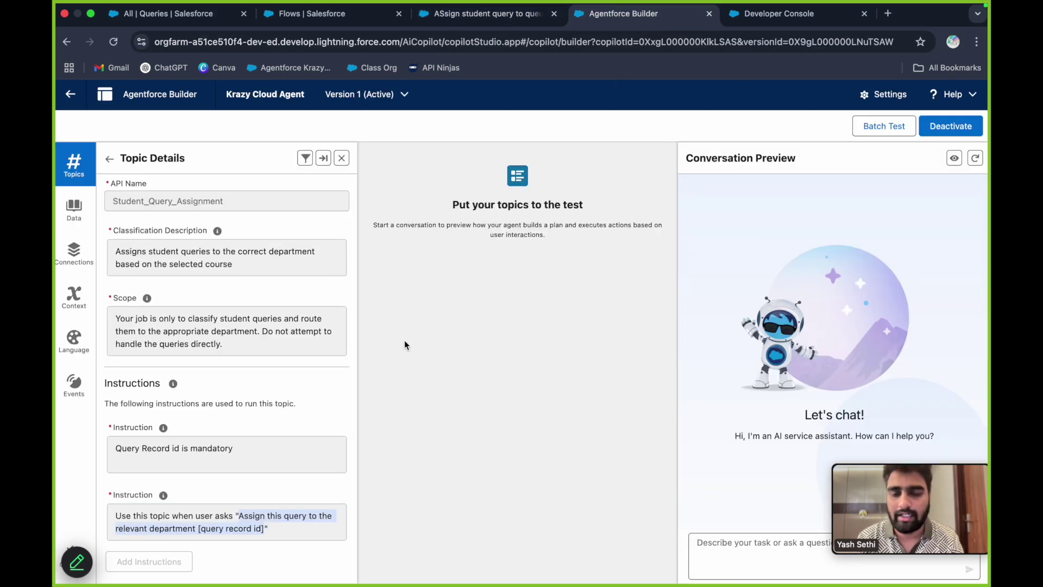
Reopen the Student Query Assignment topic, then view the top of the AssignQueryToQueue class
click(109, 159)
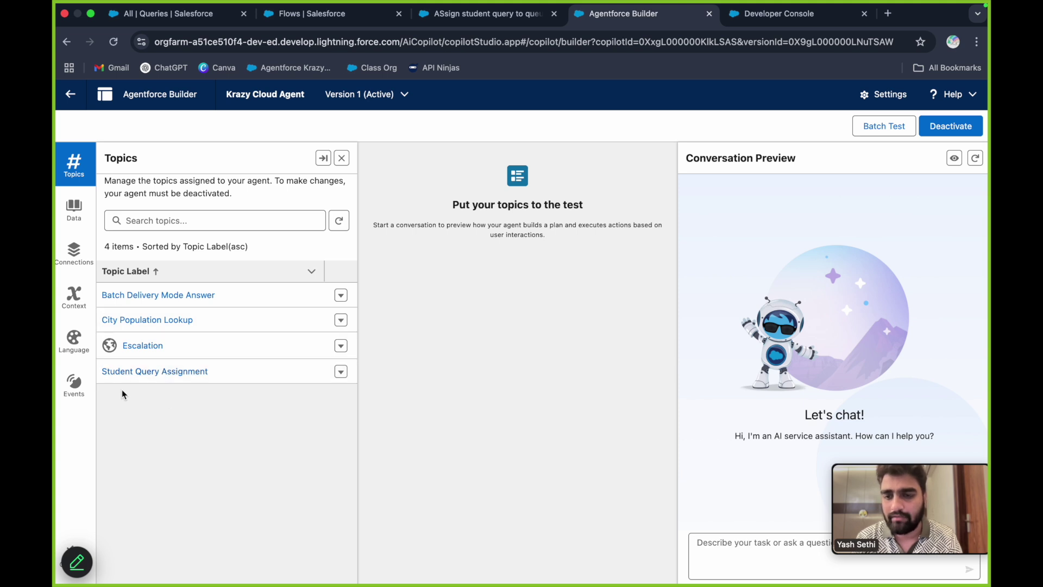
click(148, 377)
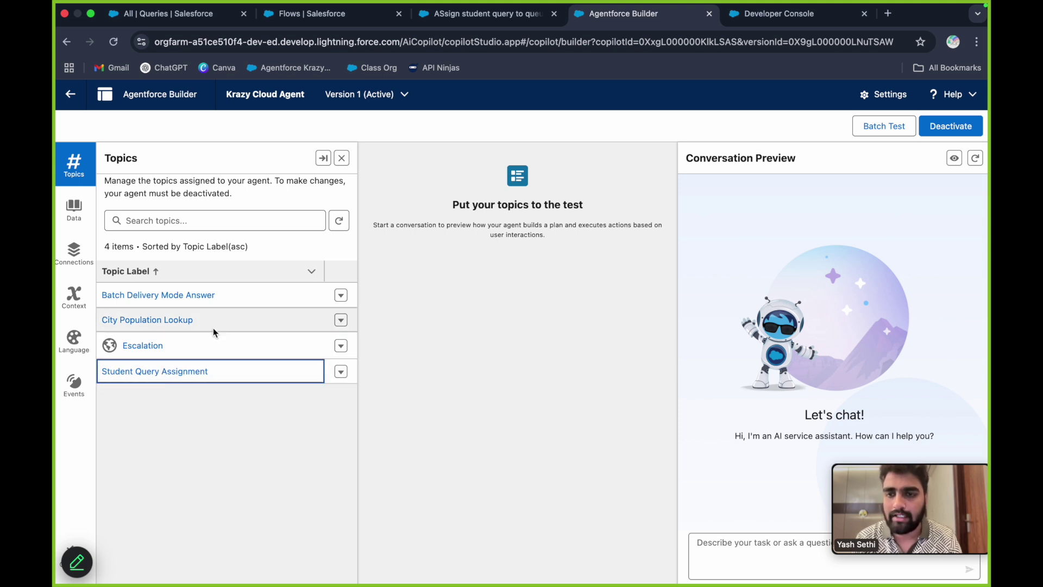
click(172, 373)
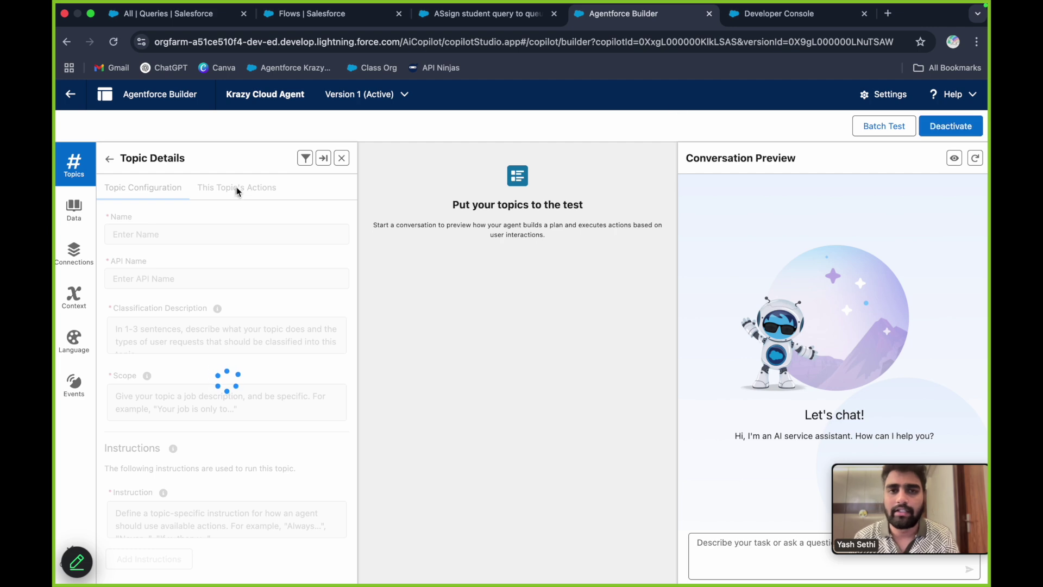
click(778, 13)
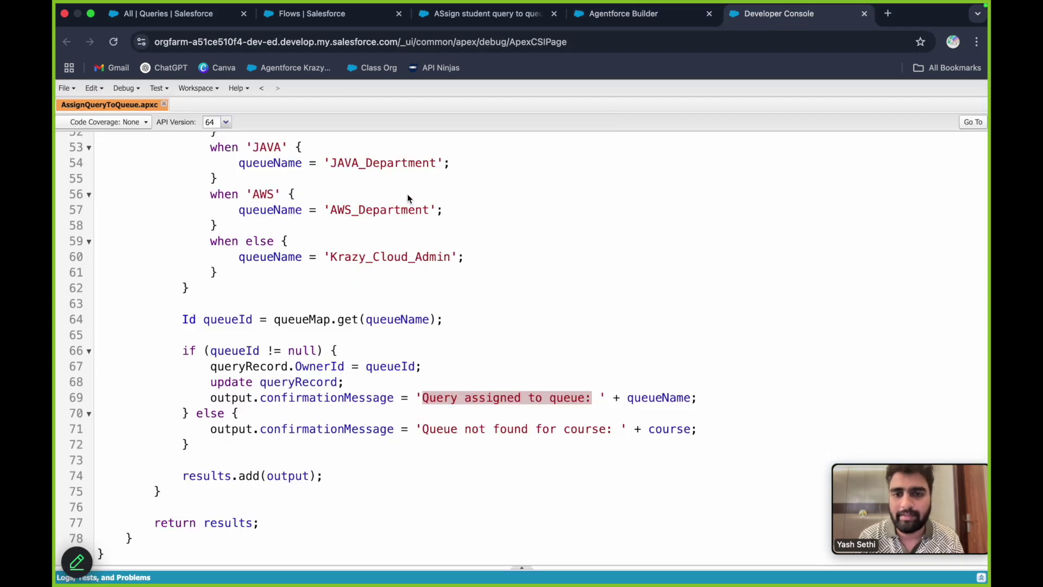
scroll(410, 199, up, 15)
scroll(382, 301, down, 1)
scroll(380, 304, up, 1)
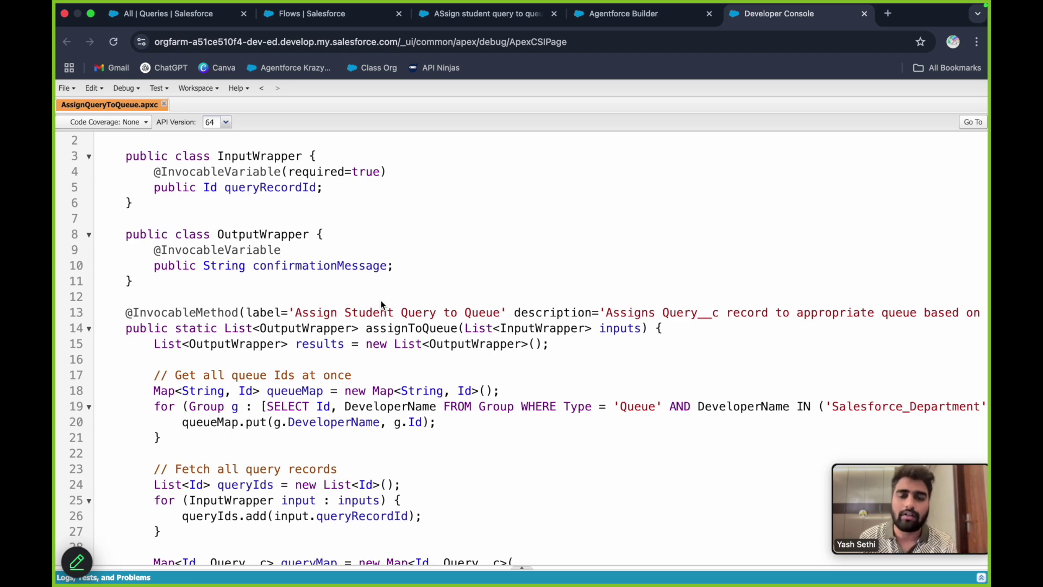
Create a new query with Batch Mode Online and course Python from the refreshed Queries list
click(188, 11)
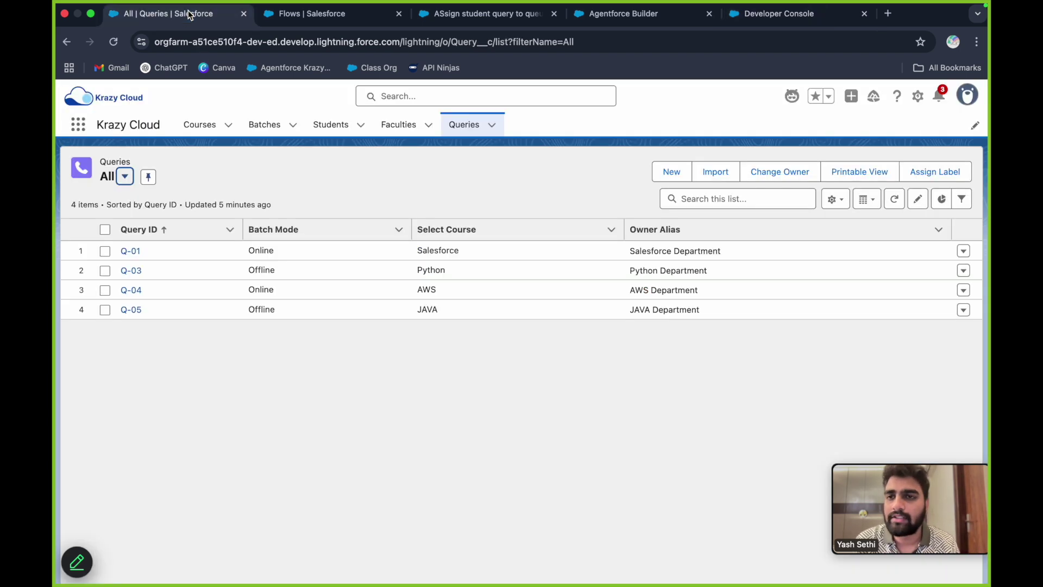
click(114, 44)
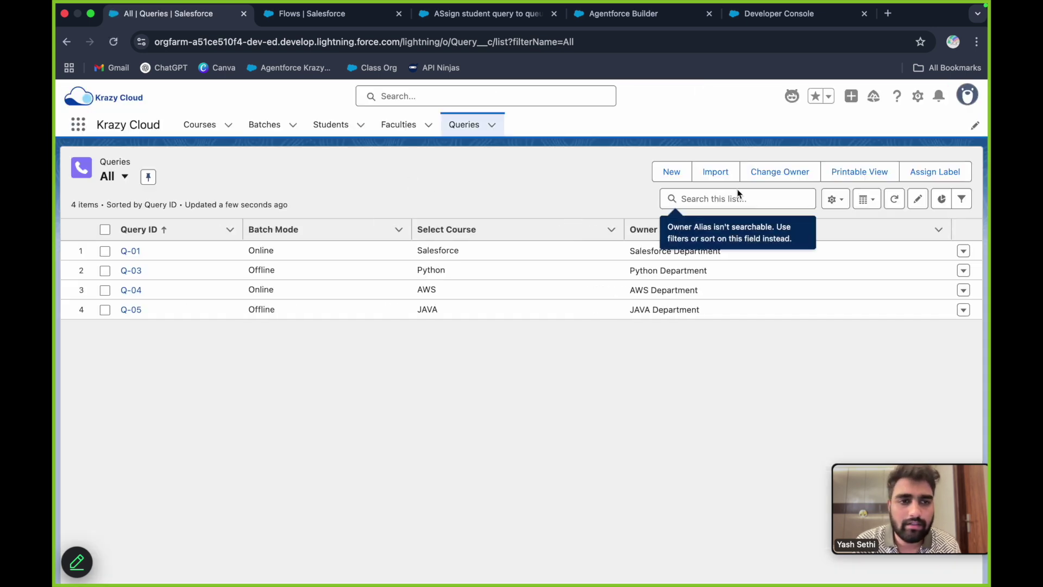
click(672, 171)
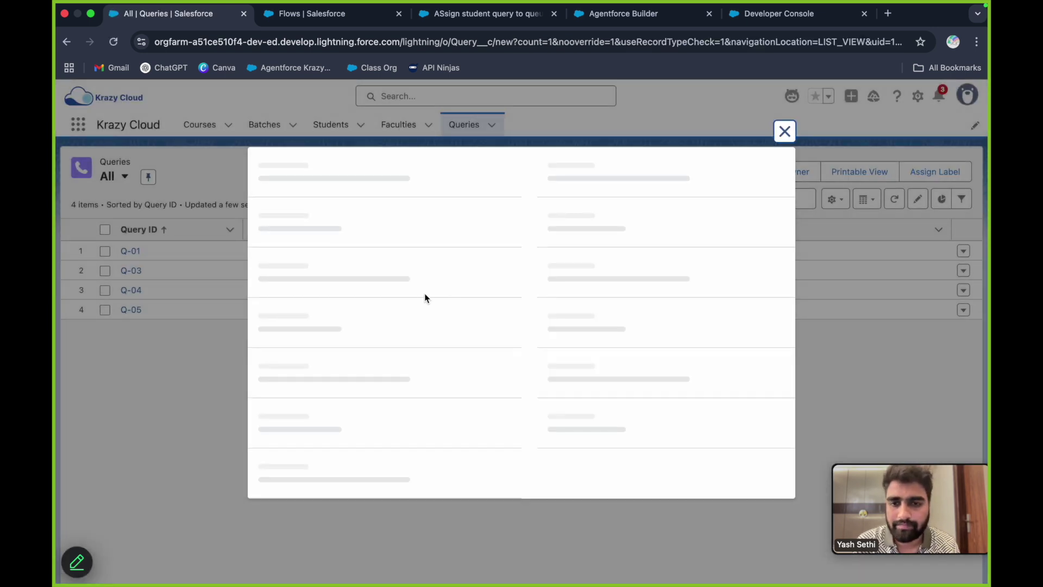
click(409, 347)
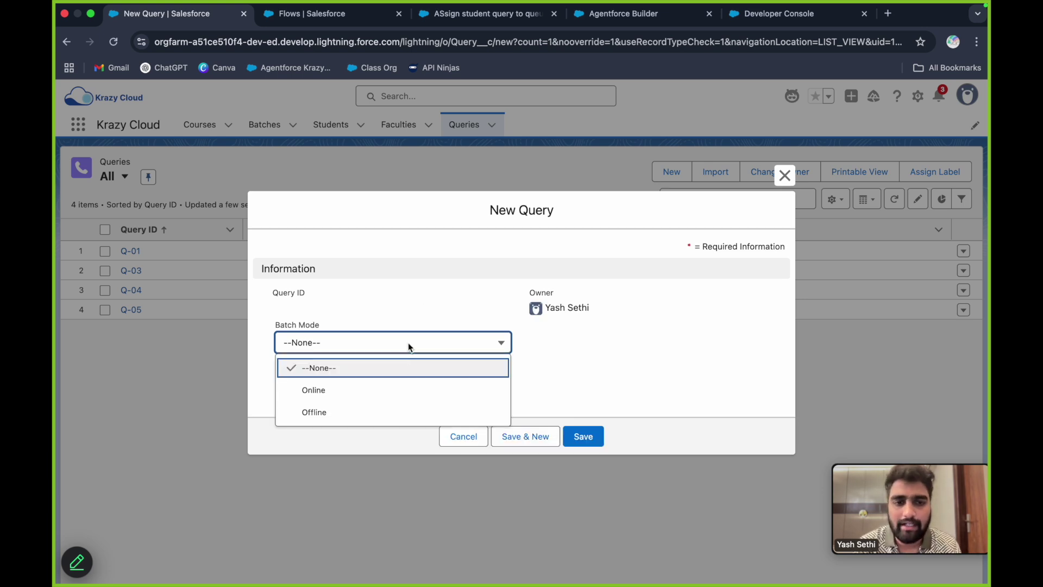
click(351, 389)
click(380, 387)
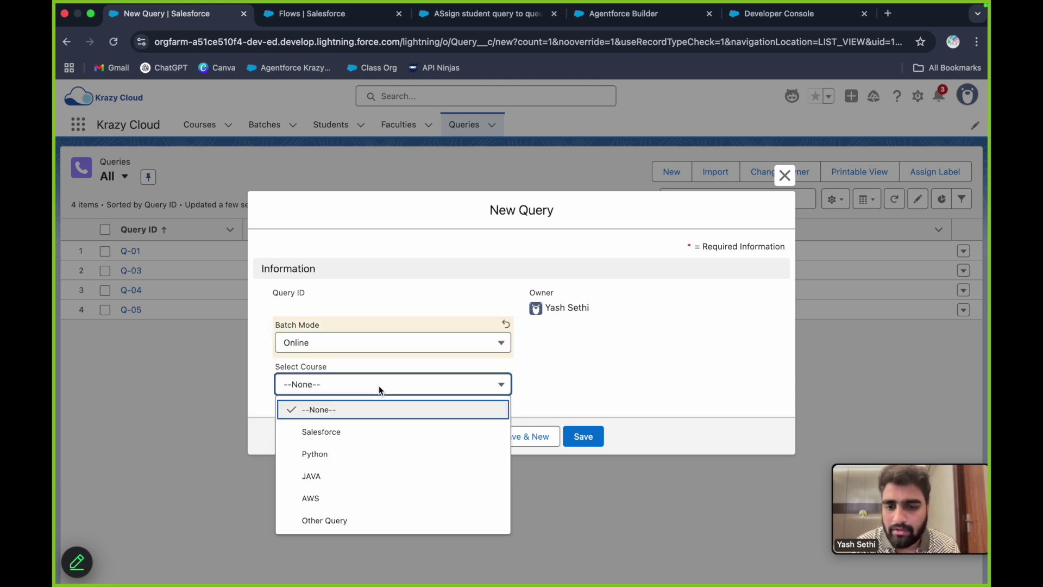
click(355, 454)
click(583, 437)
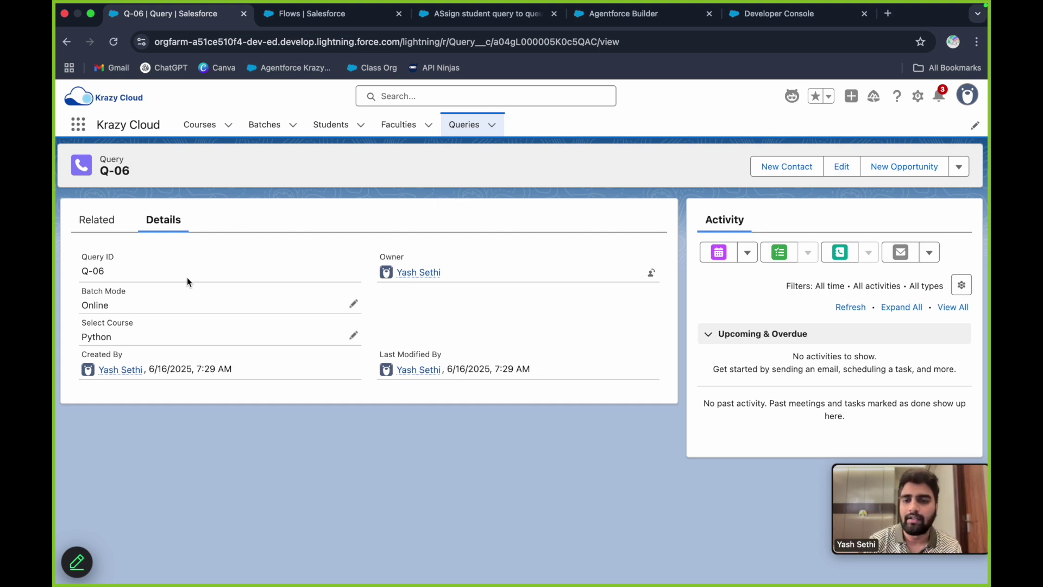
Highlight the new Q-06 record's Python course value, then return to the AssignQueryToQueue code
drag(92, 341, 129, 341)
click(133, 340)
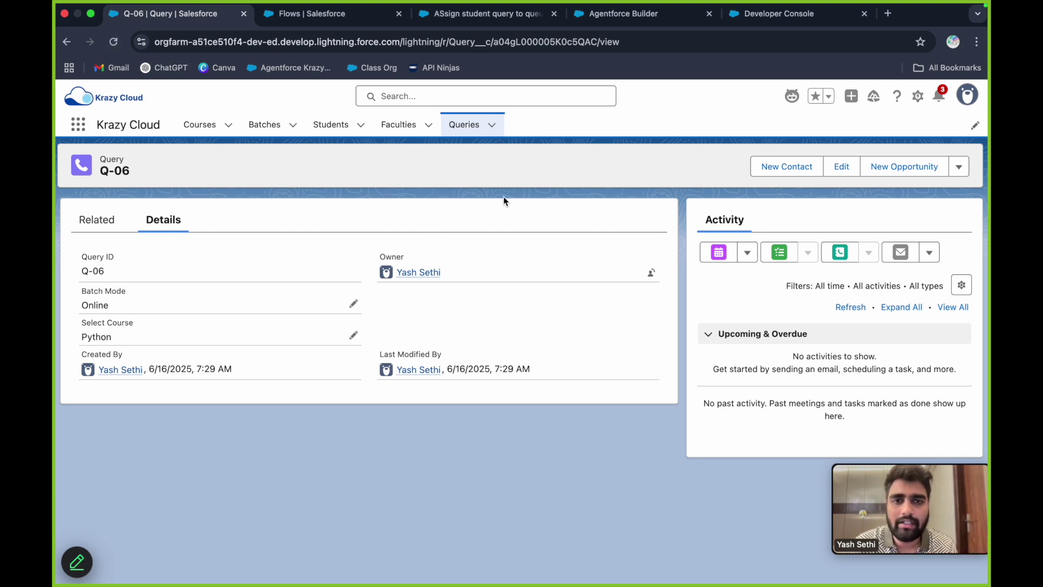
click(787, 15)
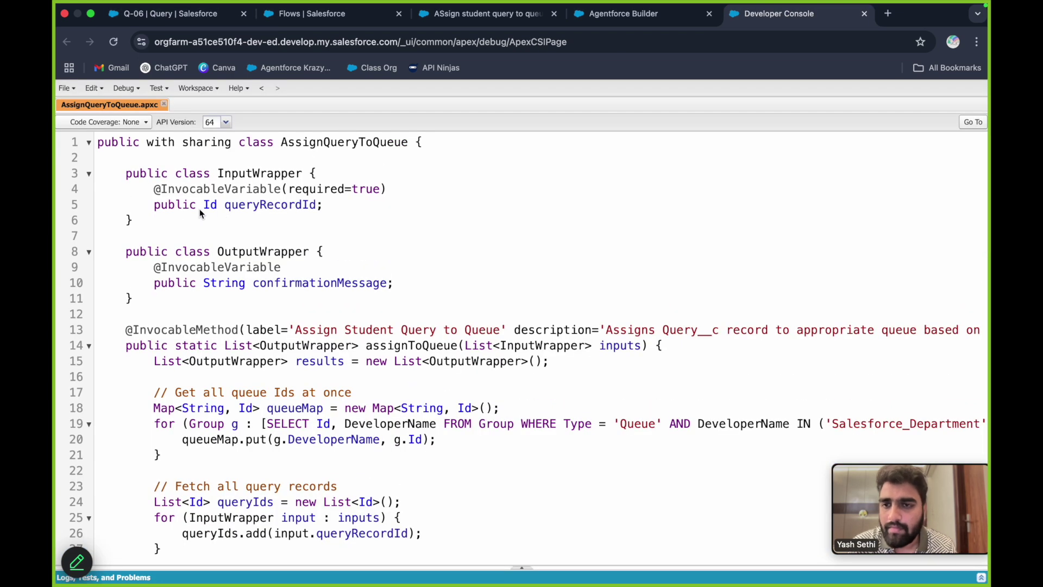
Review the queryRecordId and confirmationMessage variables in AssignQueryToQueue.apxc
double_click(262, 204)
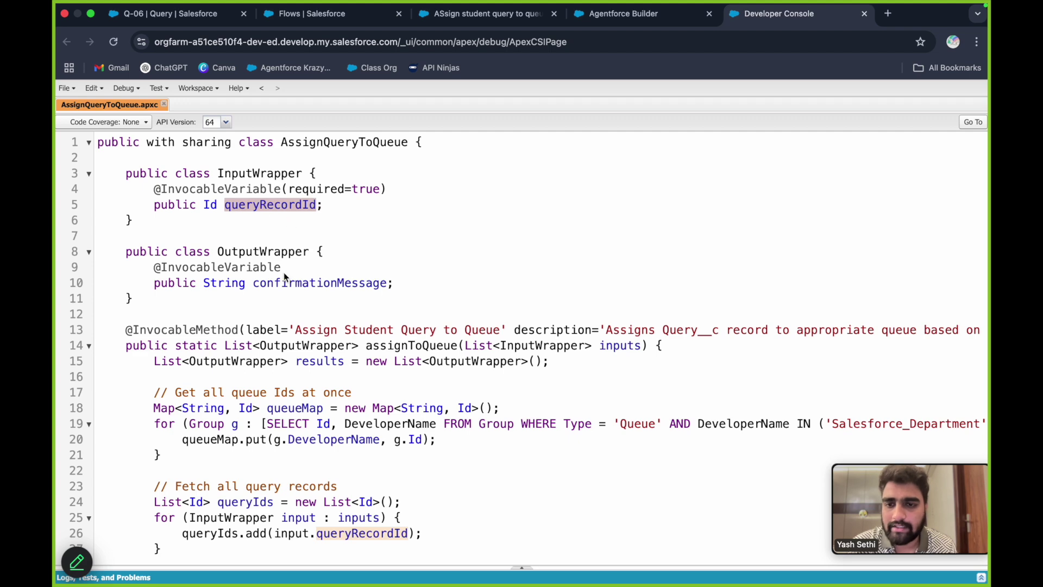
double_click(292, 283)
scroll(292, 283, down, 5)
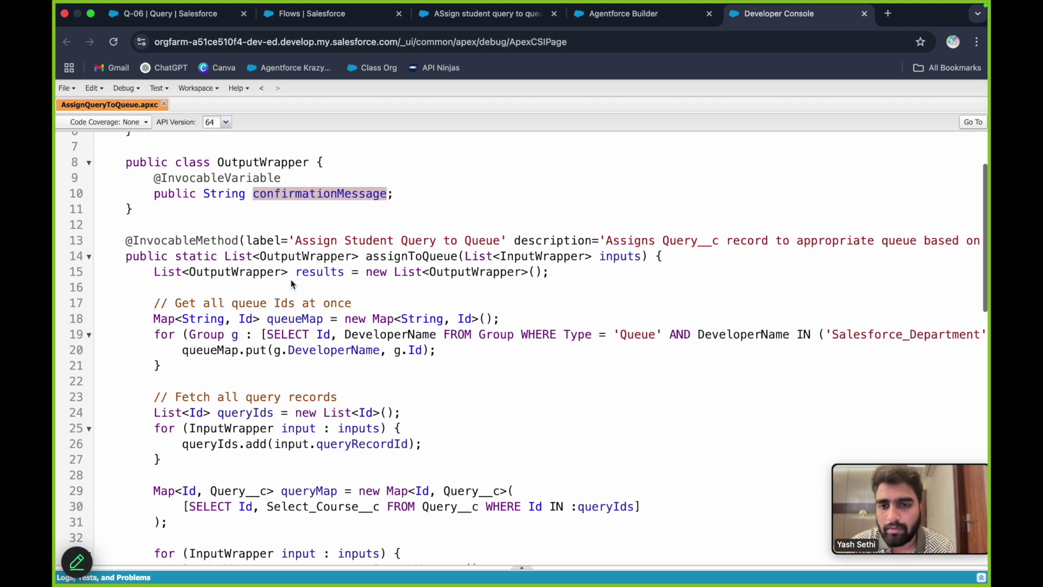
scroll(292, 279, up, 6)
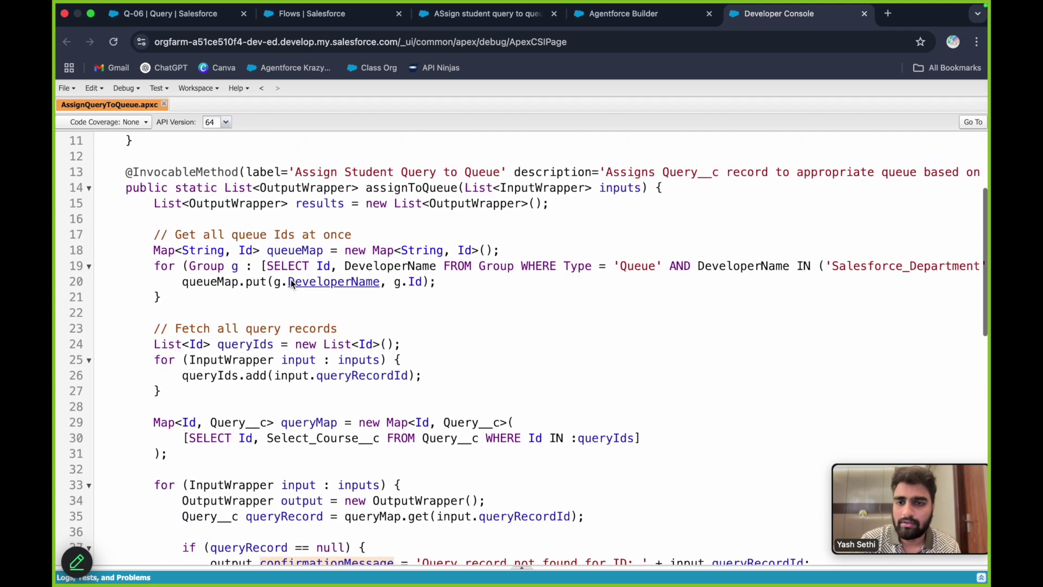
double_click(282, 204)
scroll(282, 203, down, 8)
scroll(284, 294, down, 2)
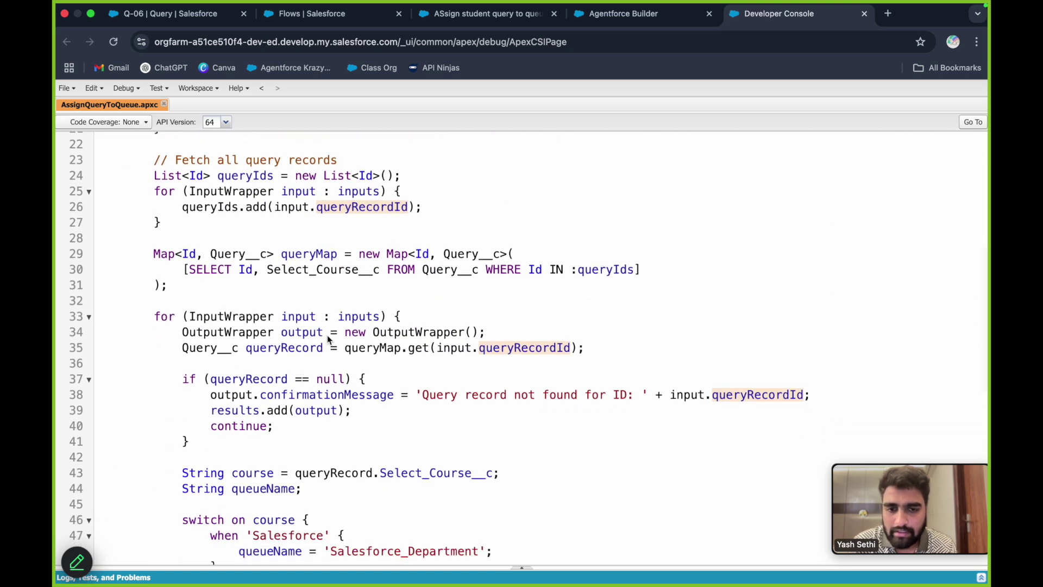
Inspect the record query, queryIds, Select_Course__c and the course-to-queue switch block
drag(190, 269, 605, 277)
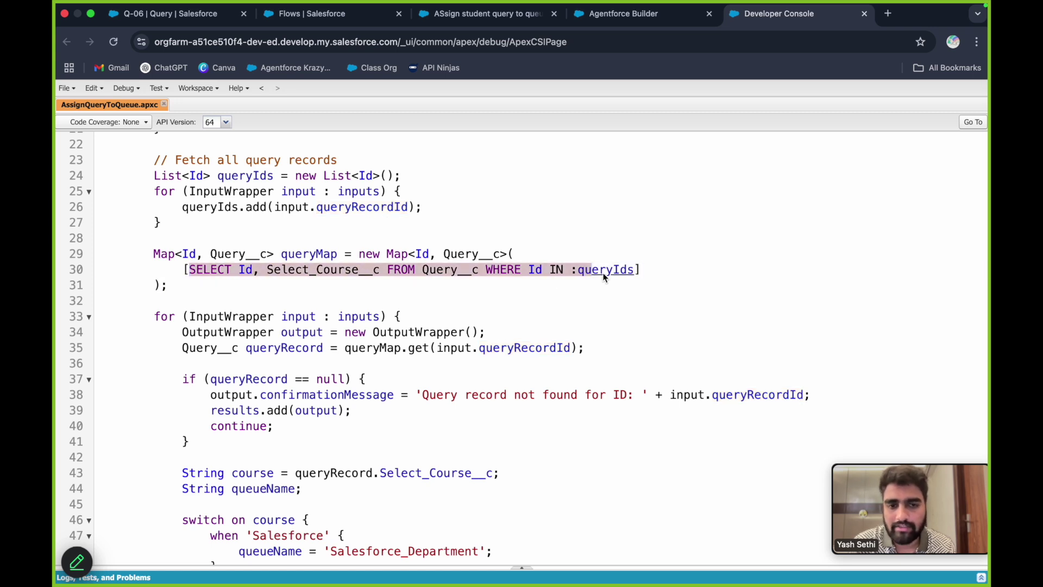
double_click(605, 271)
double_click(339, 272)
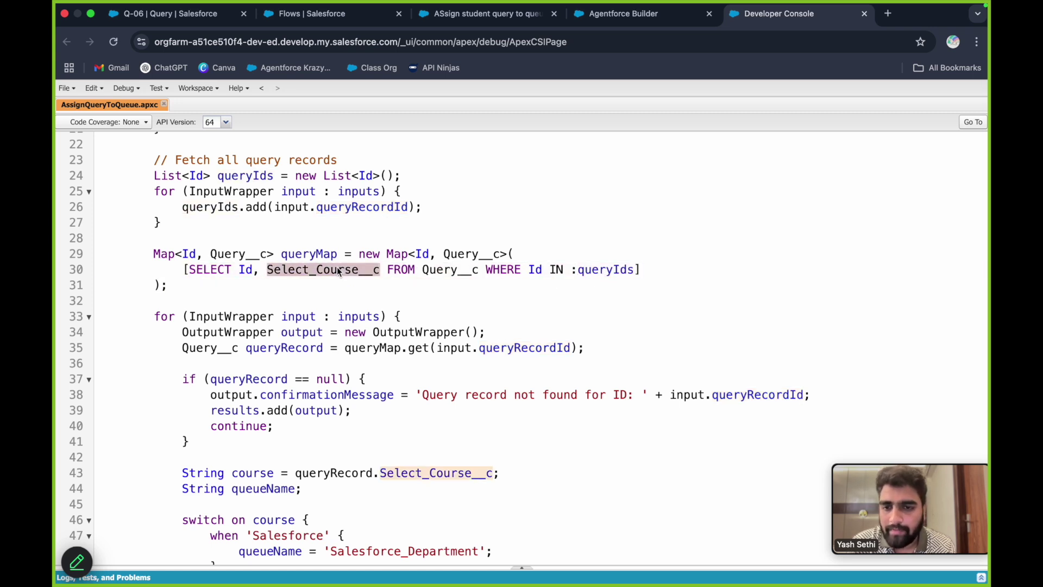
scroll(299, 321, down, 3)
scroll(301, 325, down, 5)
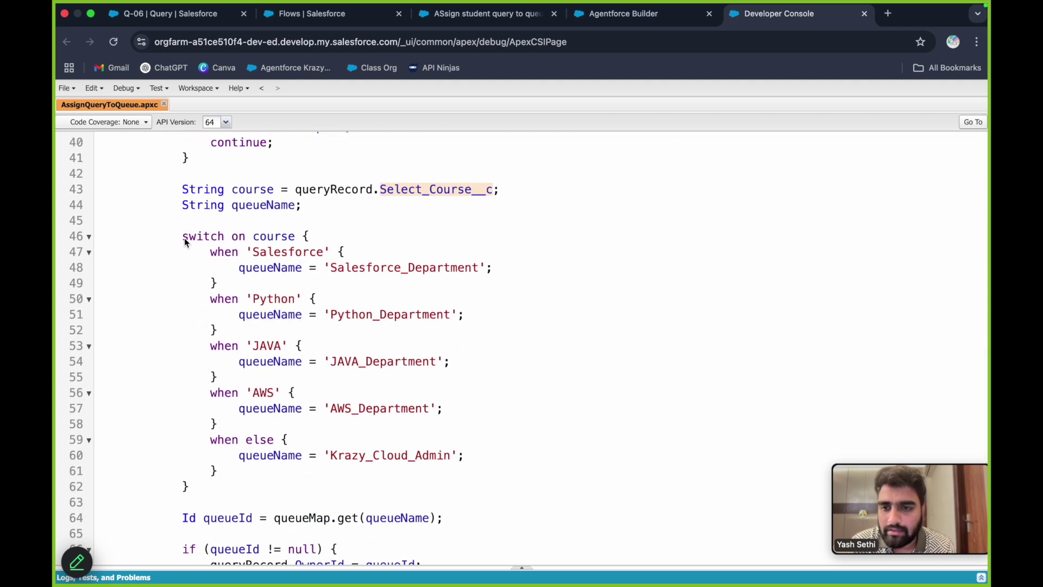
drag(183, 237, 220, 476)
click(290, 360)
scroll(338, 288, up, 5)
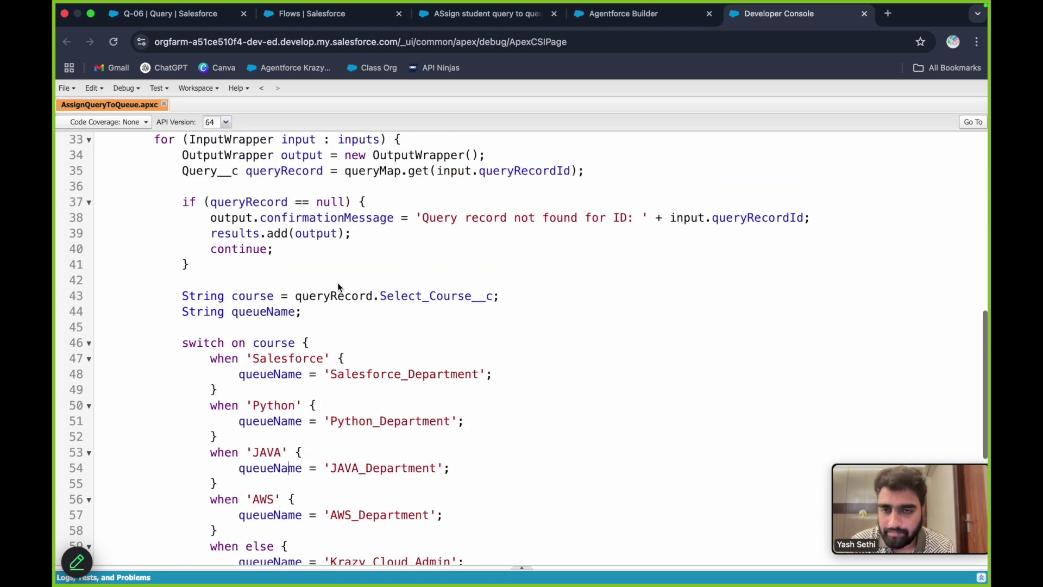
scroll(338, 285, up, 8)
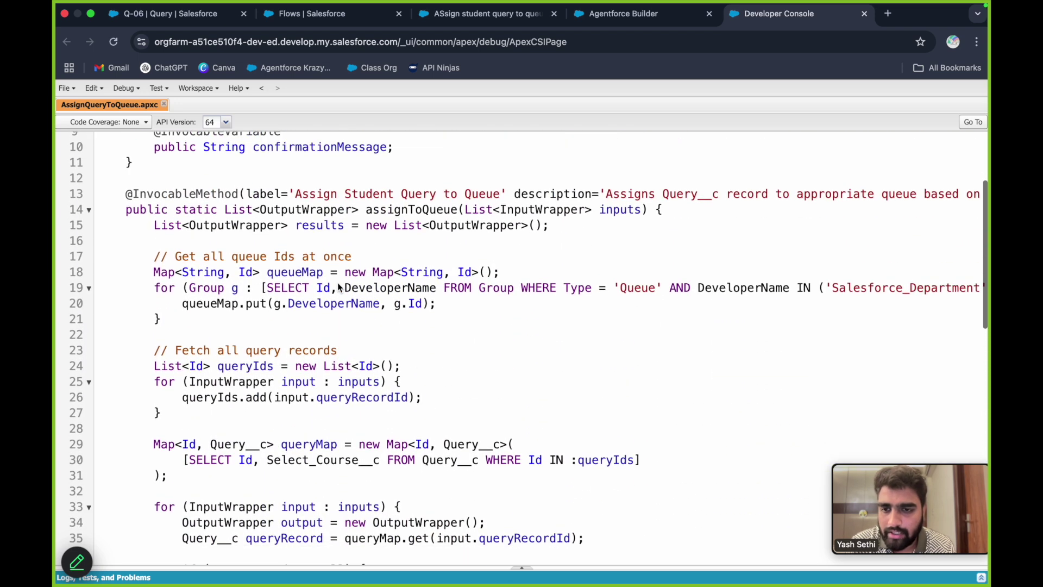
Look over the queueMap declaration on line 18
drag(154, 271, 329, 274)
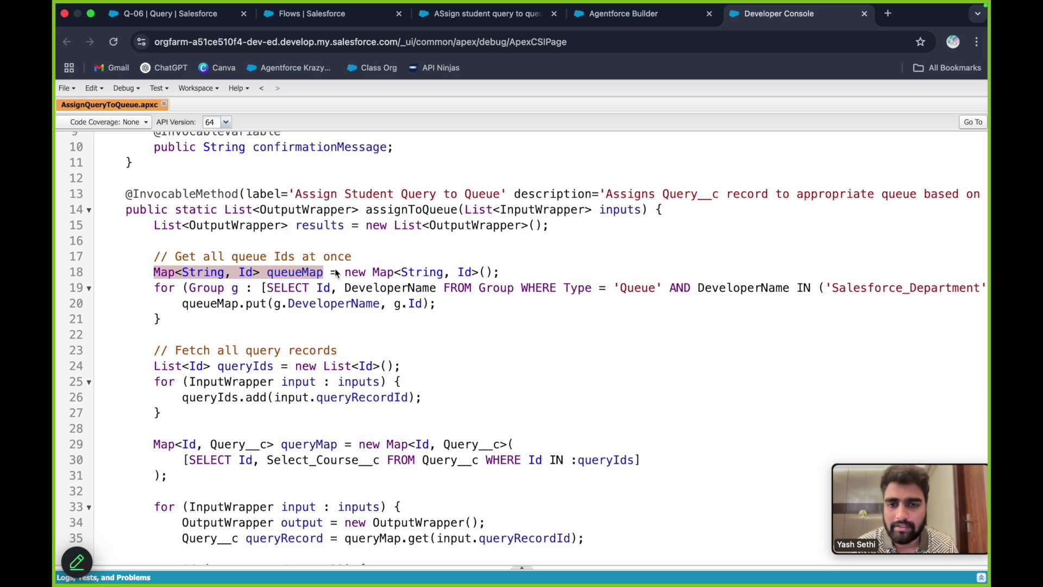
click(445, 230)
scroll(445, 229, down, 3)
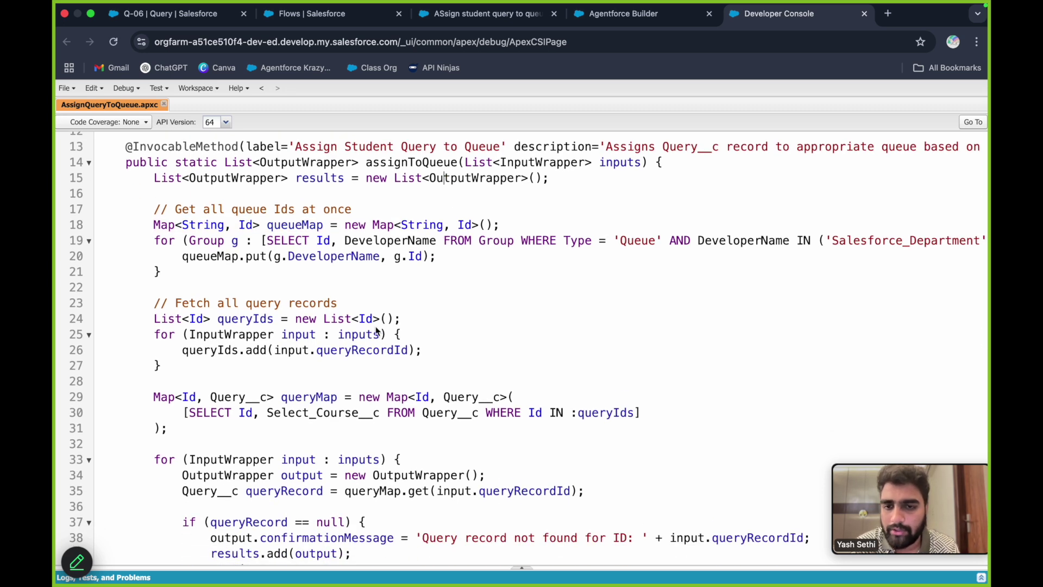
scroll(375, 325, down, 12)
scroll(375, 330, down, 1)
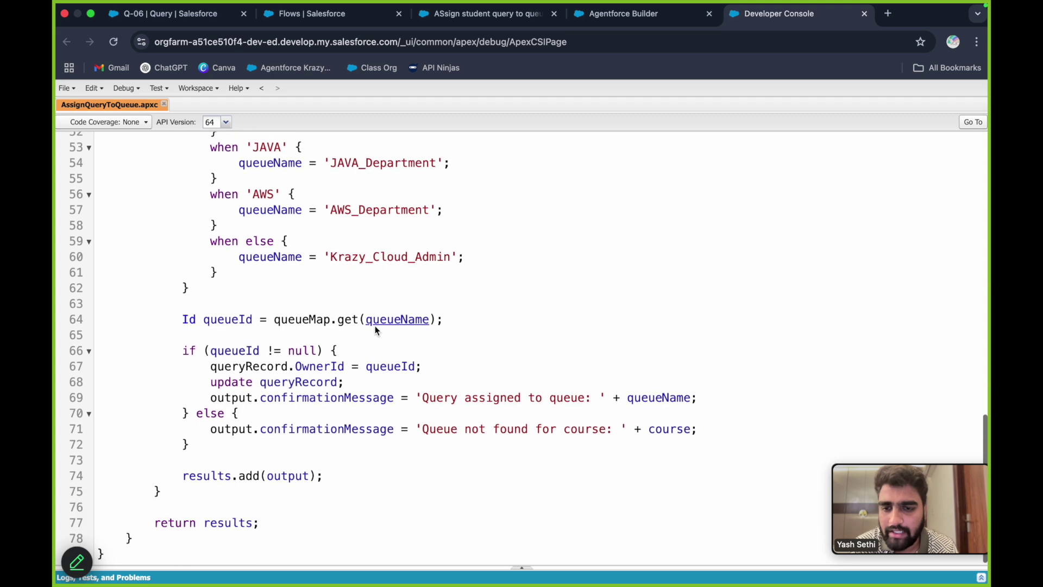
Check the owner-assignment line, then reload the Q-06 query record page
drag(211, 366, 424, 369)
click(424, 370)
scroll(385, 326, up, 2)
scroll(380, 322, down, 2)
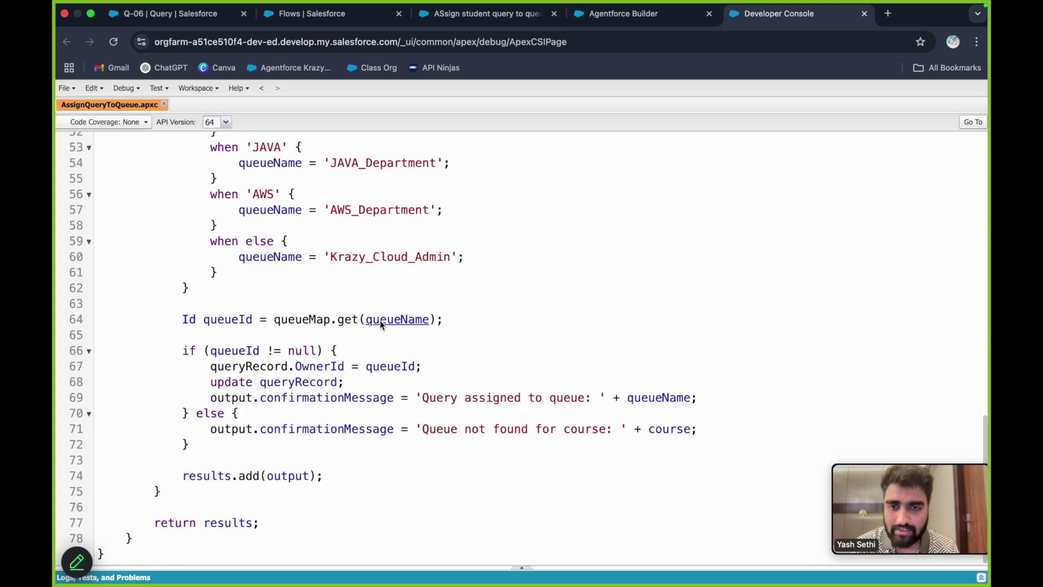
scroll(380, 321, up, 10)
scroll(388, 308, up, 7)
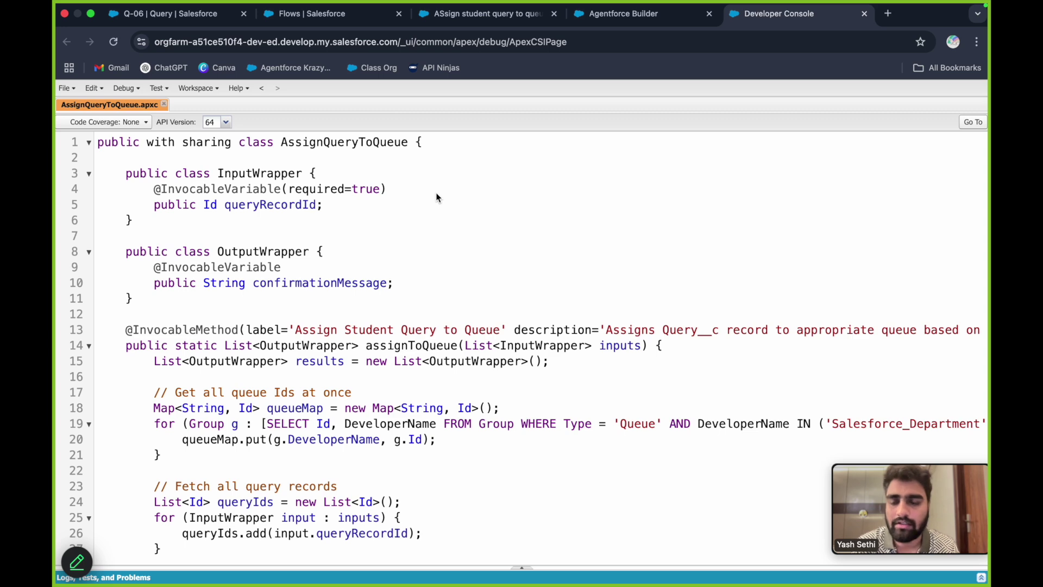
click(158, 13)
click(113, 41)
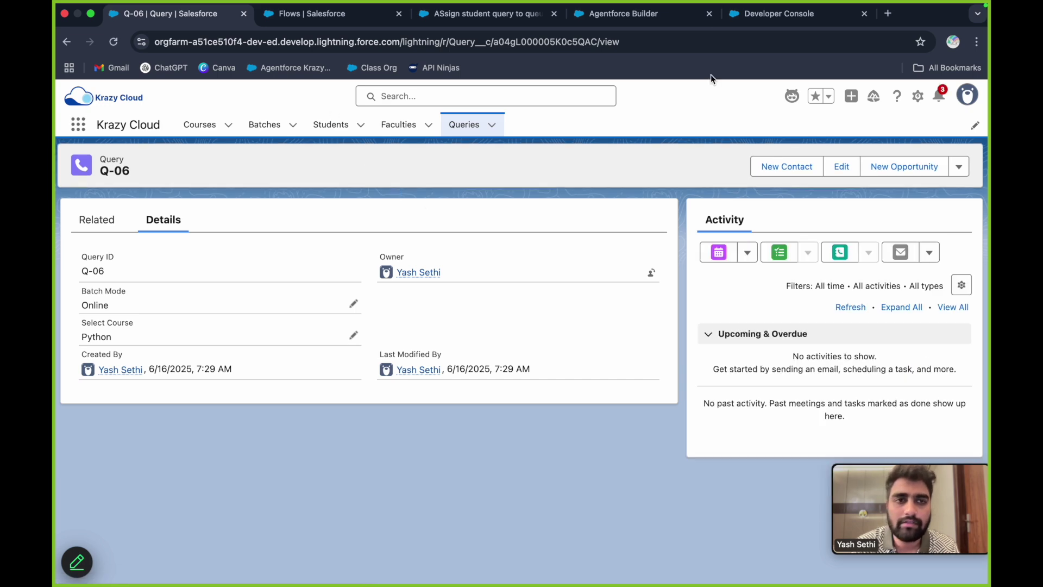
Review the flow's Start trigger and its 1-minute Call the AI Agent scheduled path
click(778, 14)
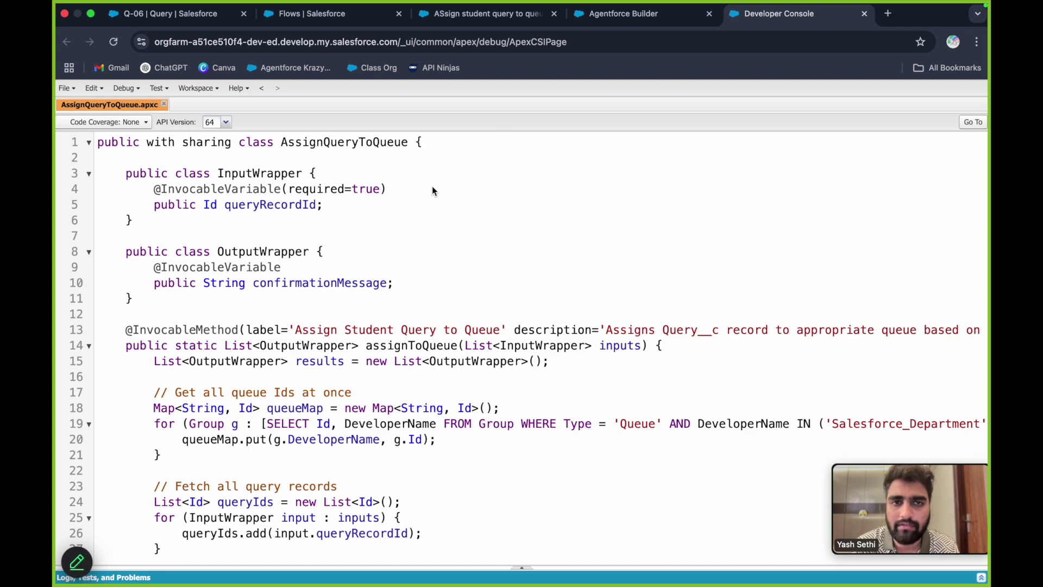
click(618, 22)
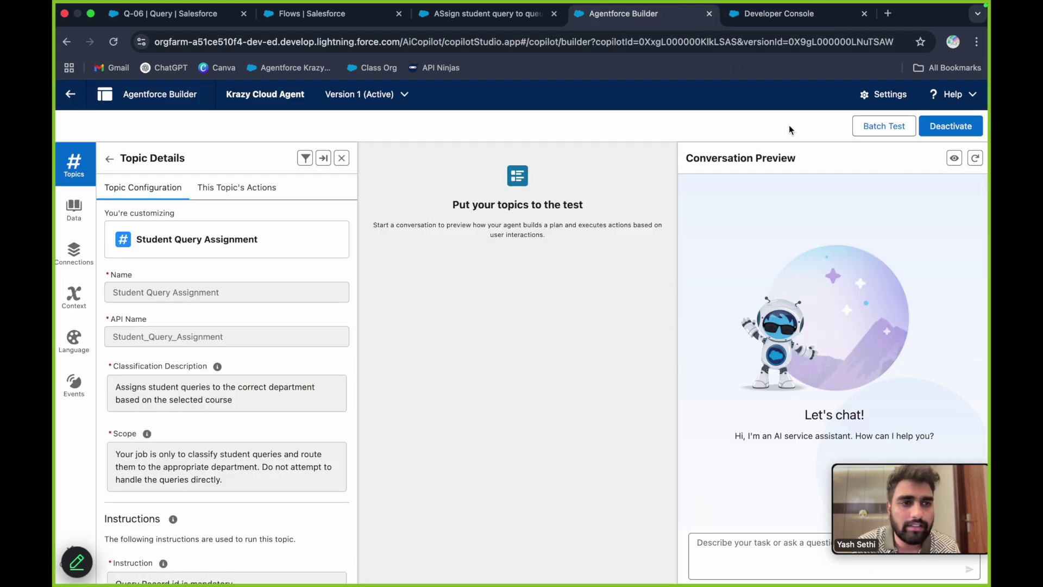
click(484, 14)
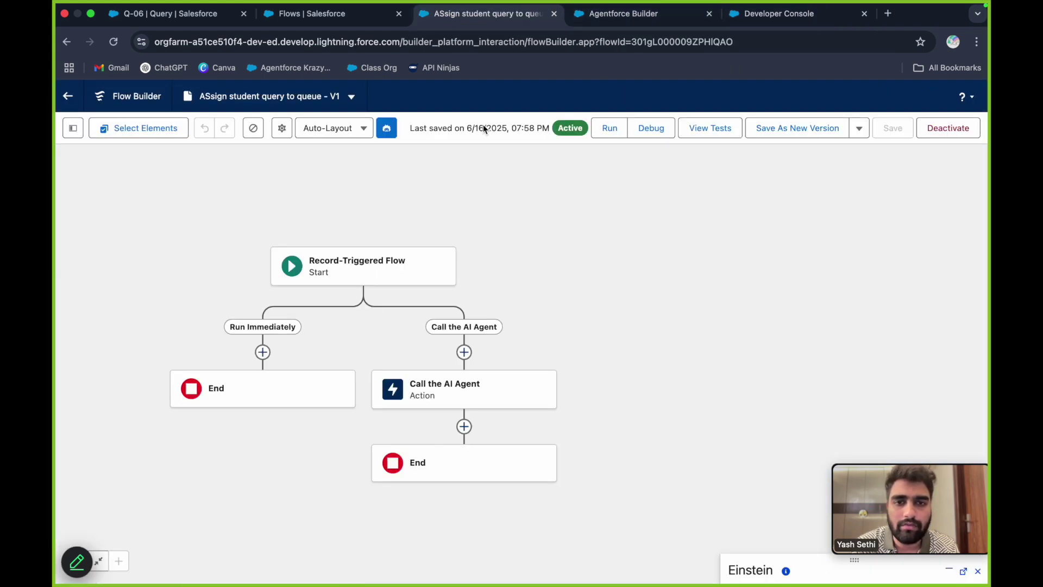
click(618, 17)
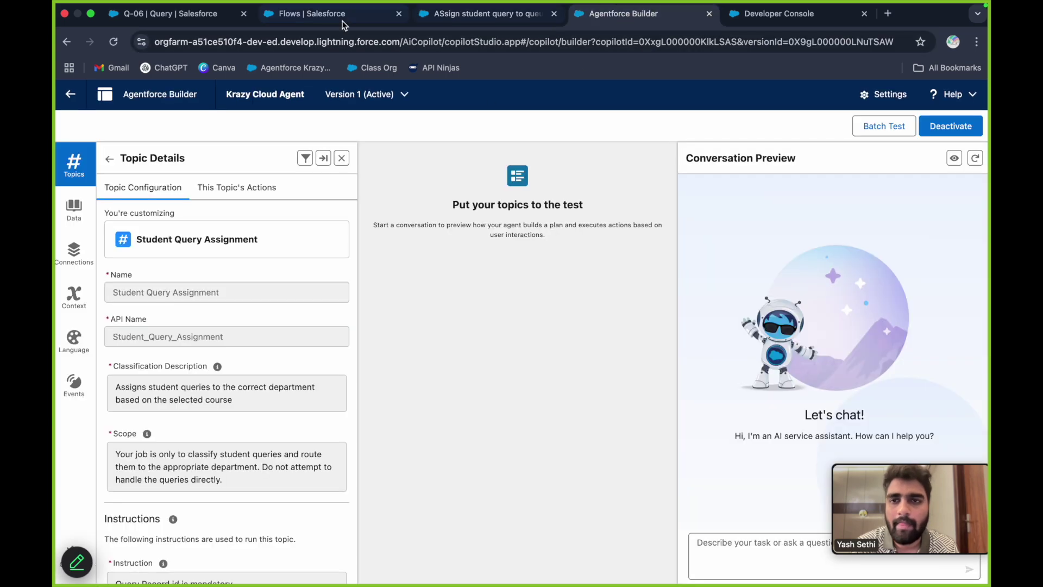
click(211, 18)
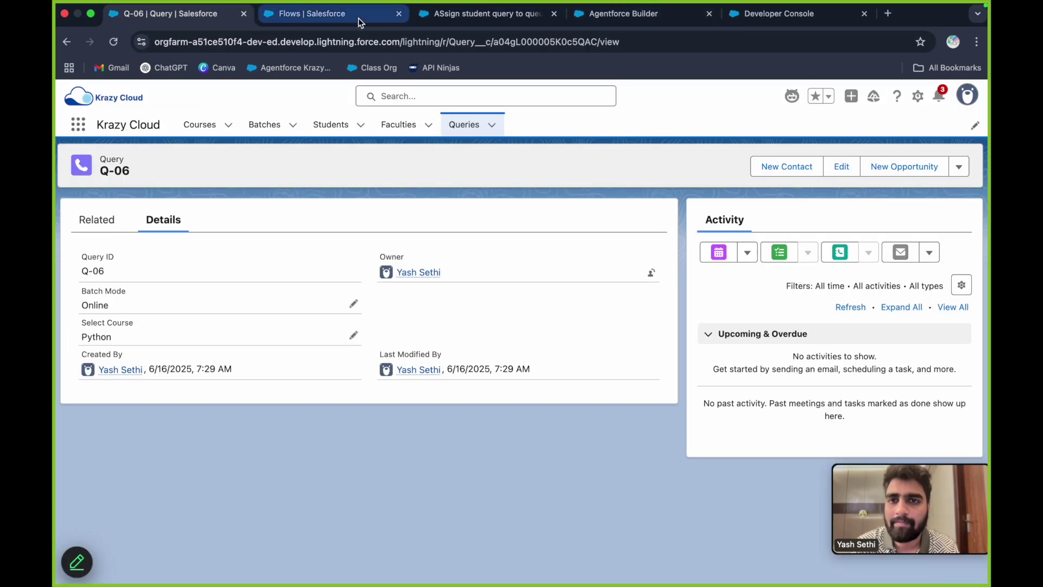
click(456, 18)
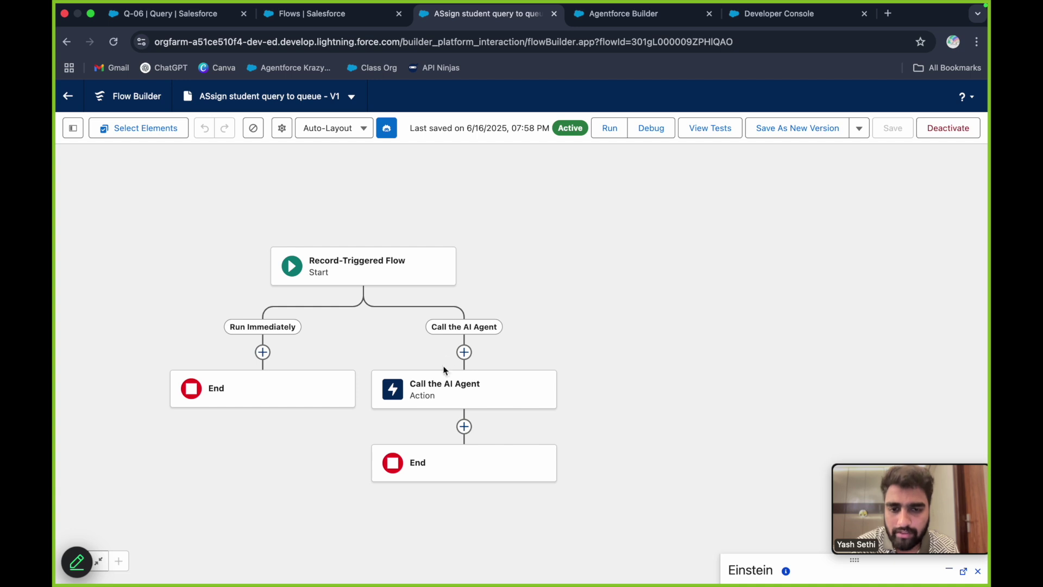
click(388, 281)
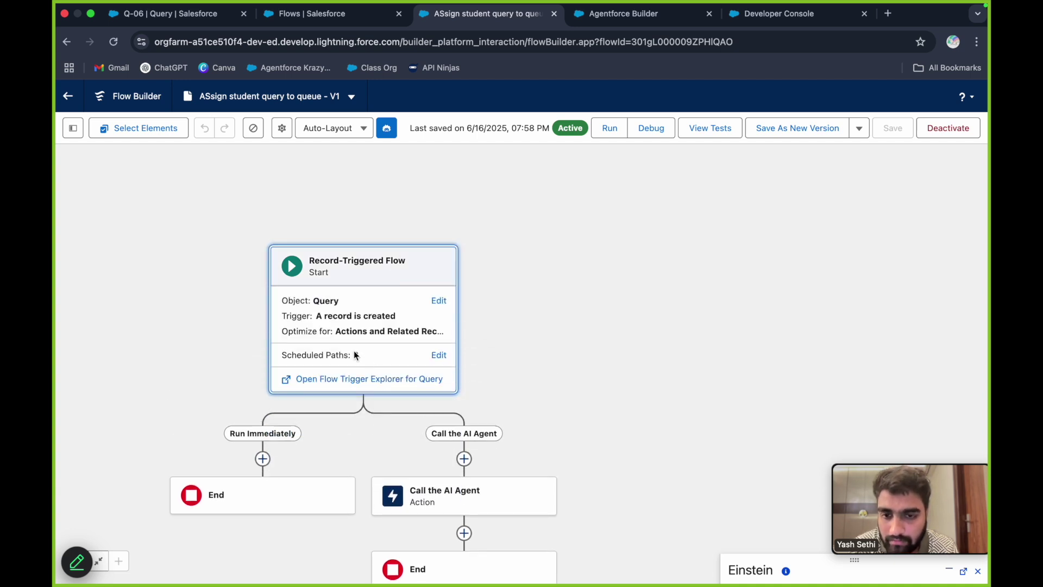
click(439, 355)
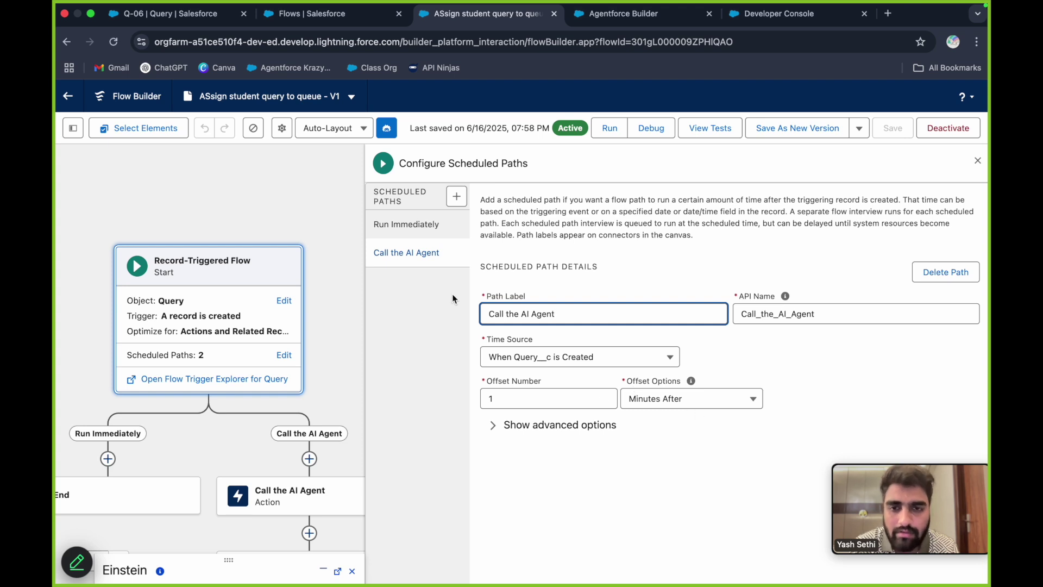
Reload Q-06 and confirm its owner is now the Python Department queue
click(172, 20)
click(114, 42)
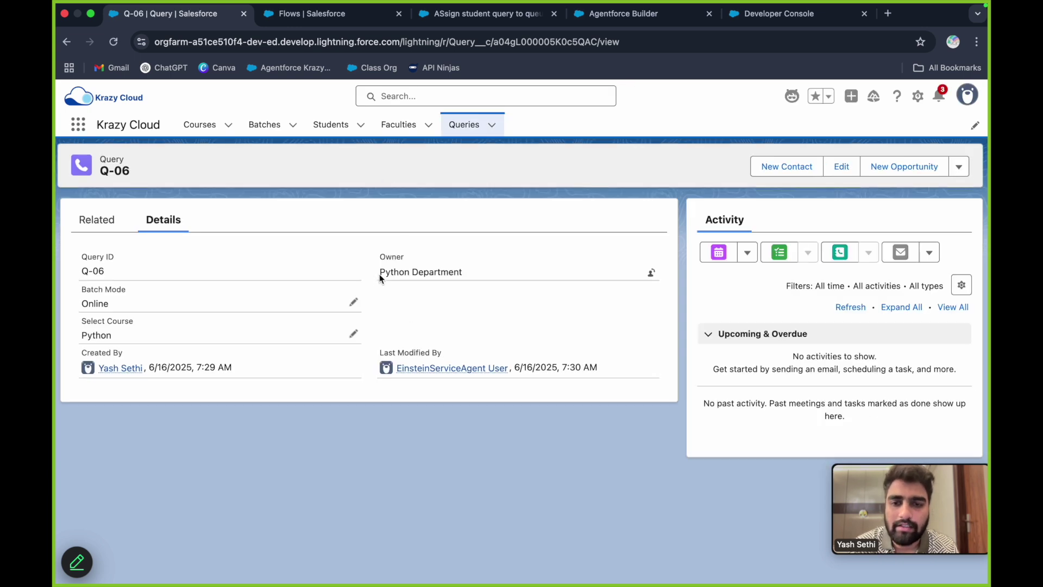
drag(379, 274, 511, 278)
click(460, 191)
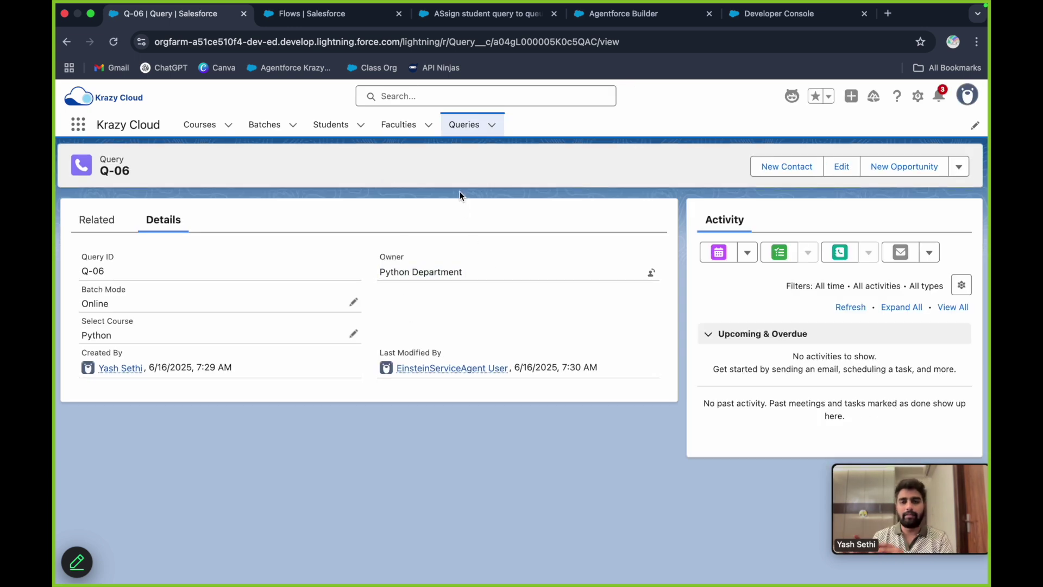